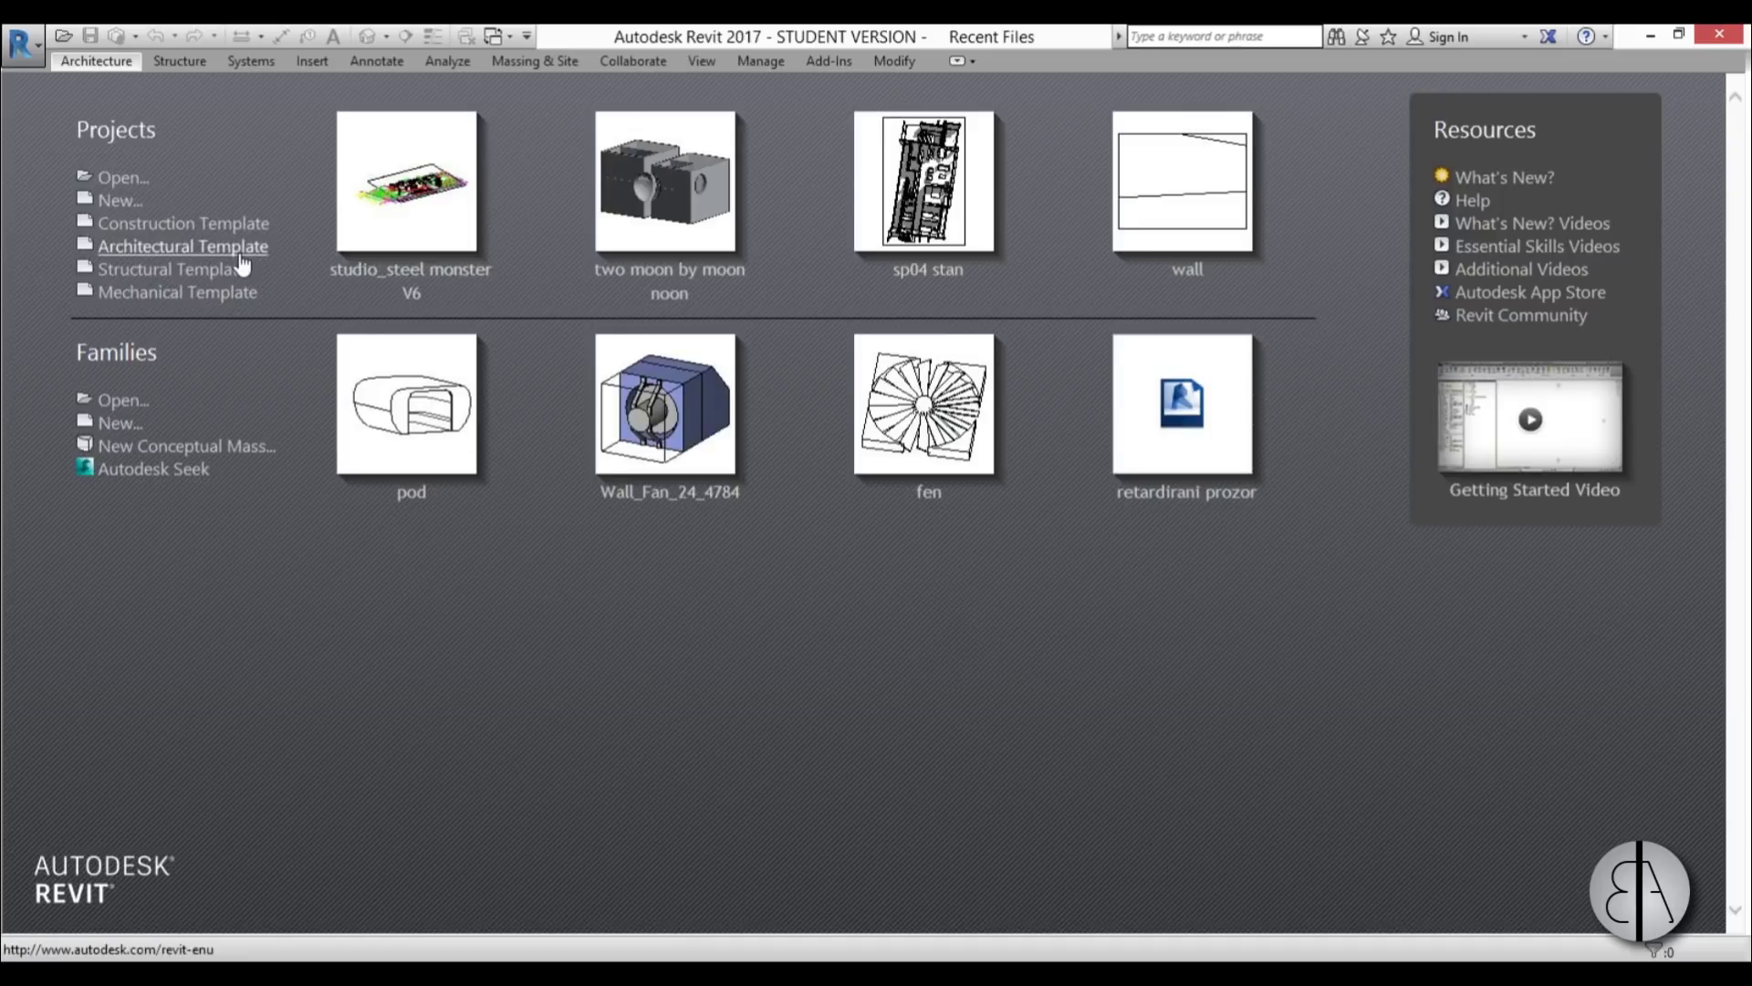
- Create a project from the Architectural Template and set its length units to meters
click(238, 248)
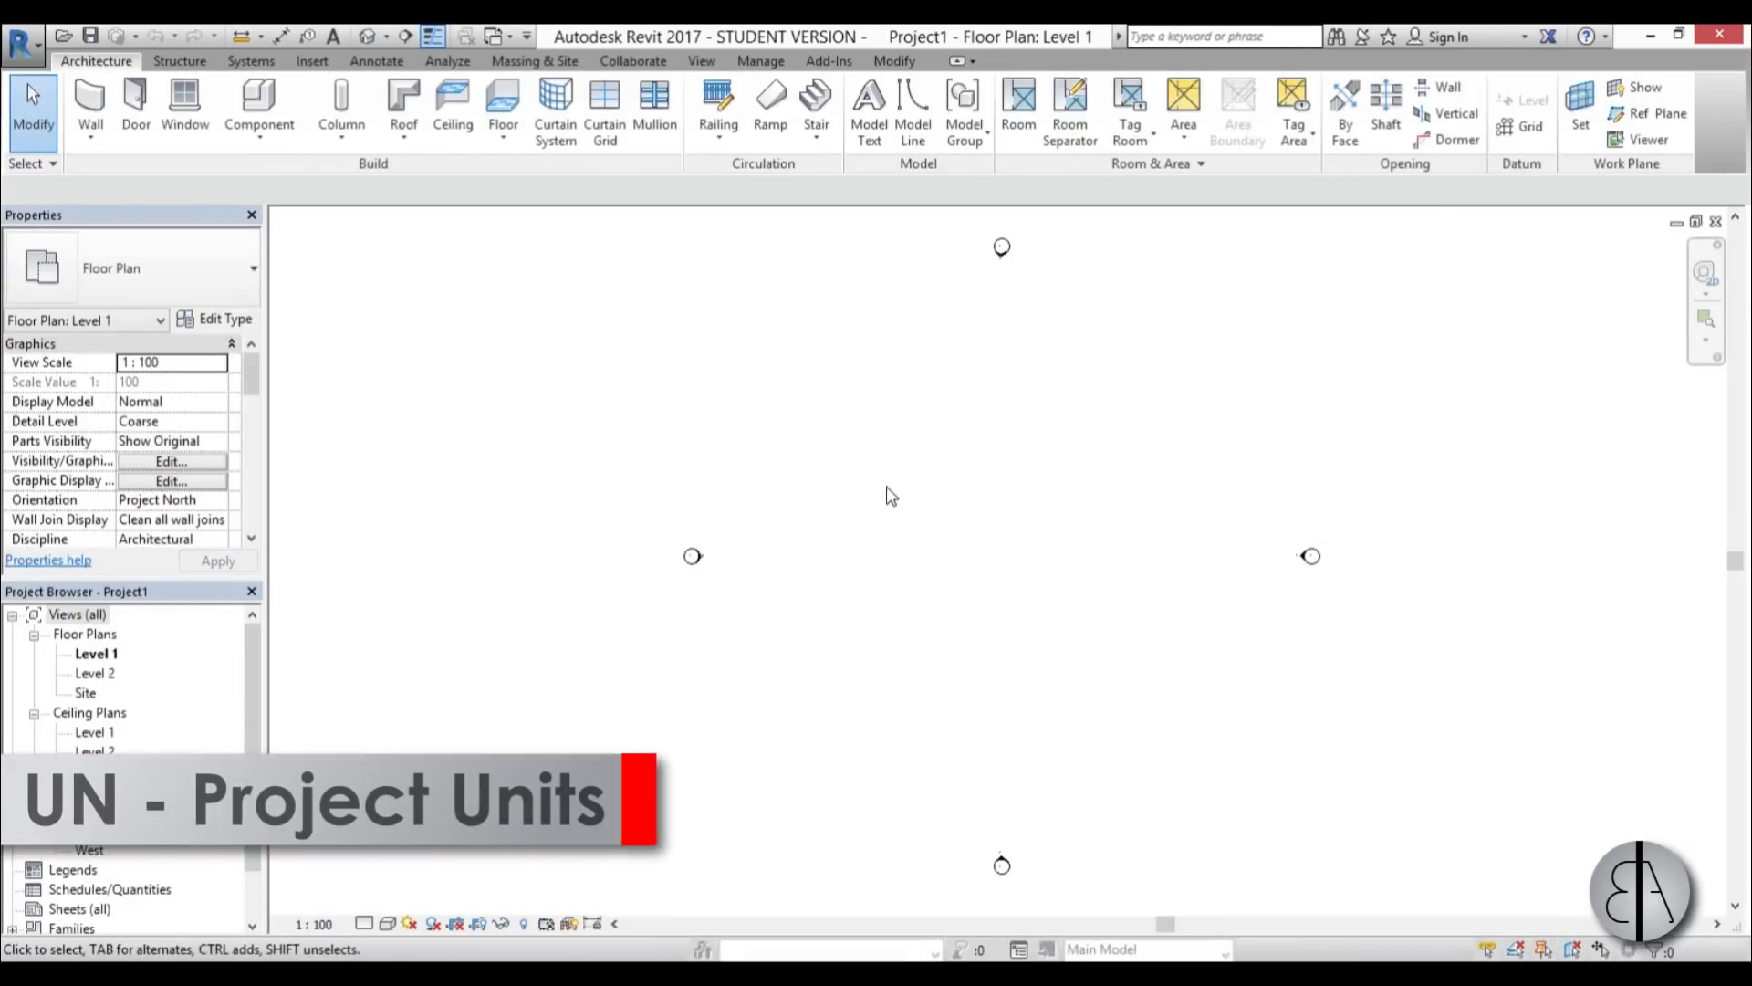
key(u)
key(n)
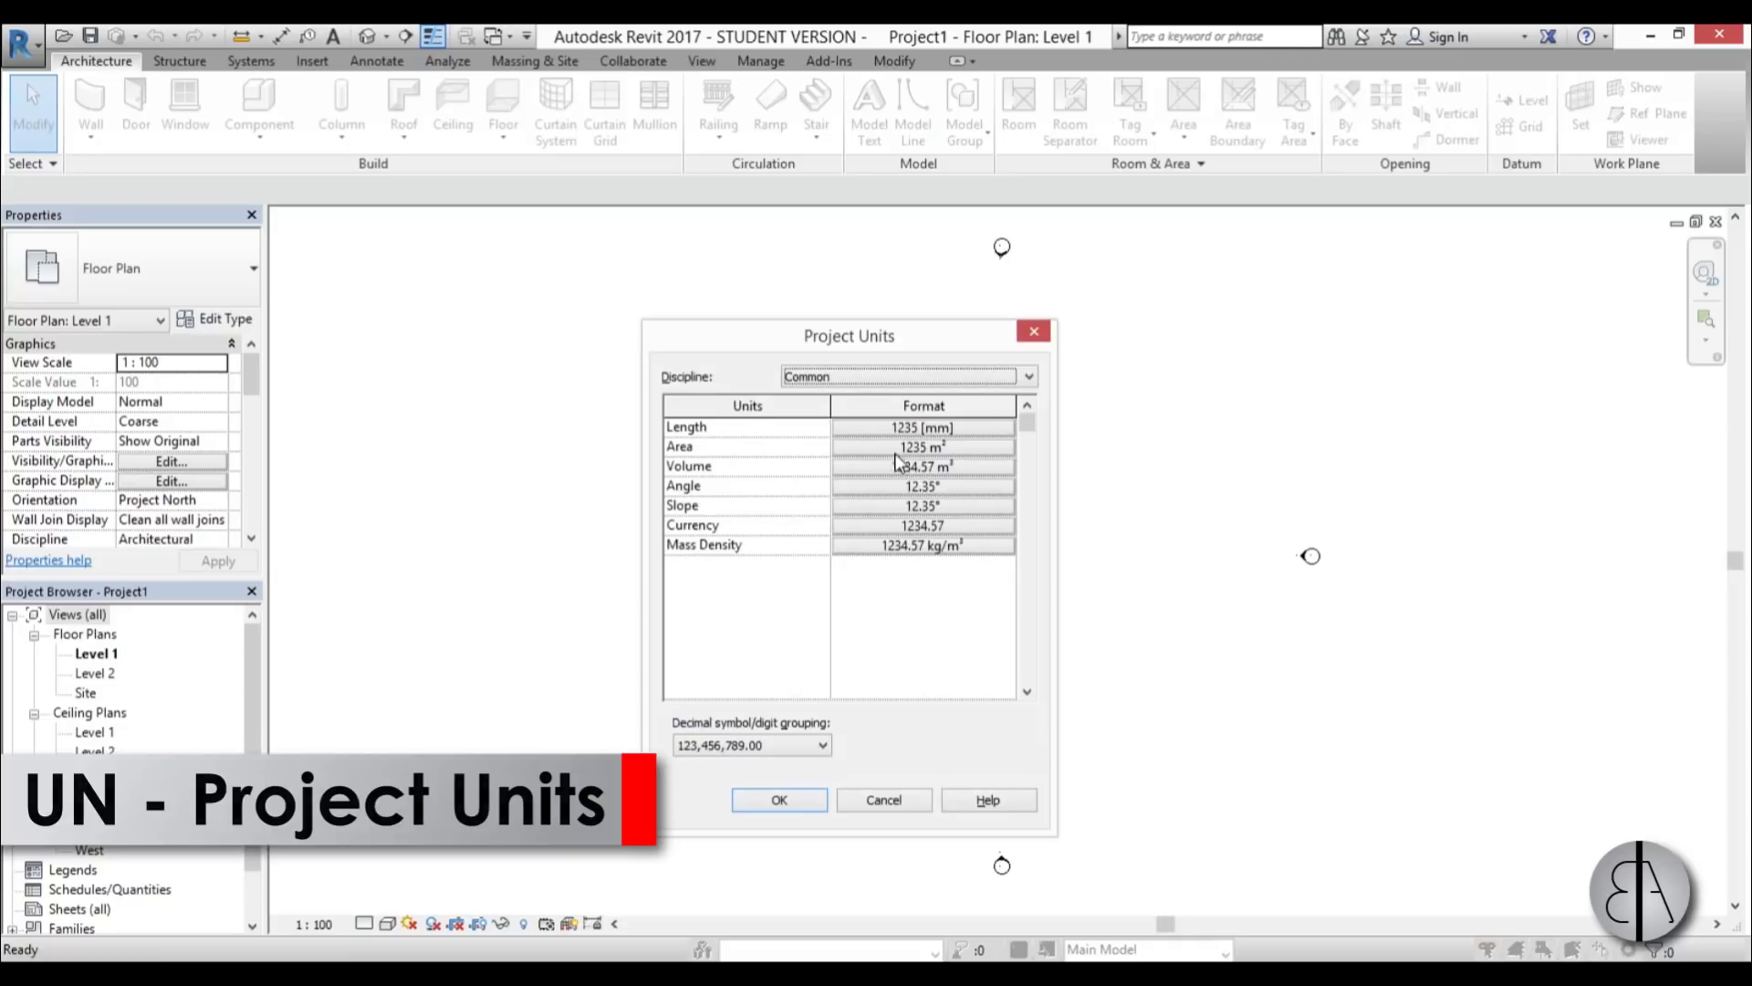
click(923, 427)
click(730, 445)
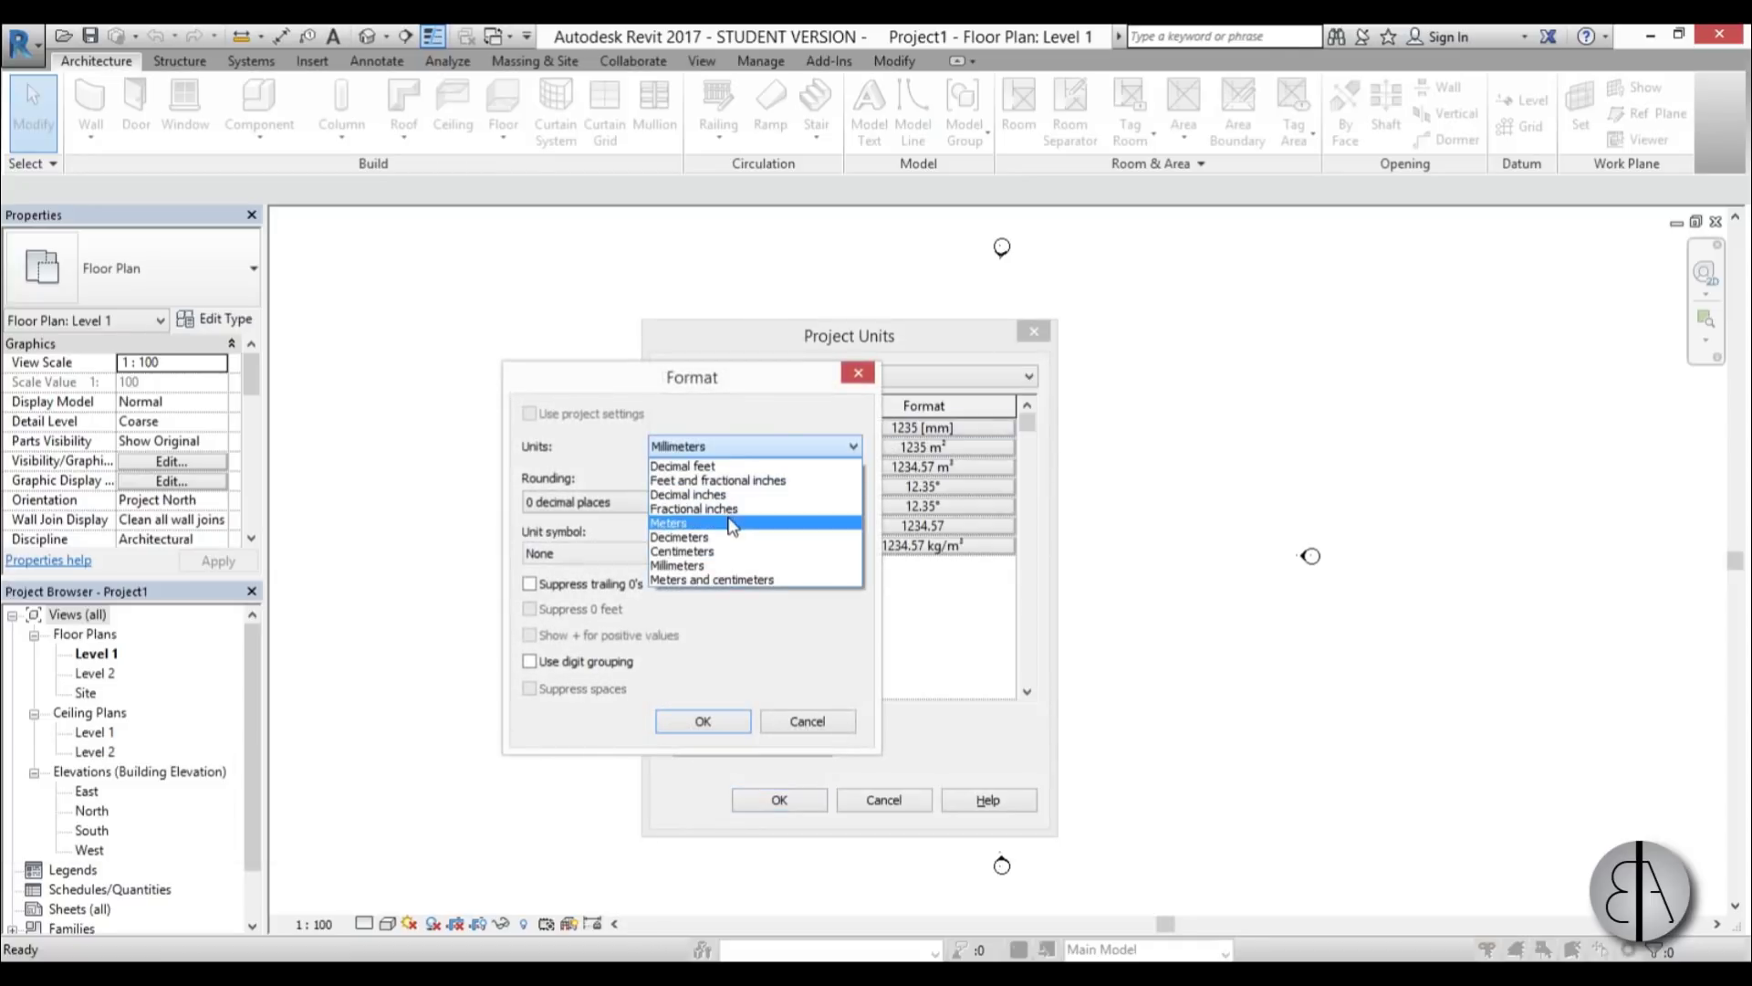
click(730, 523)
click(712, 722)
click(787, 800)
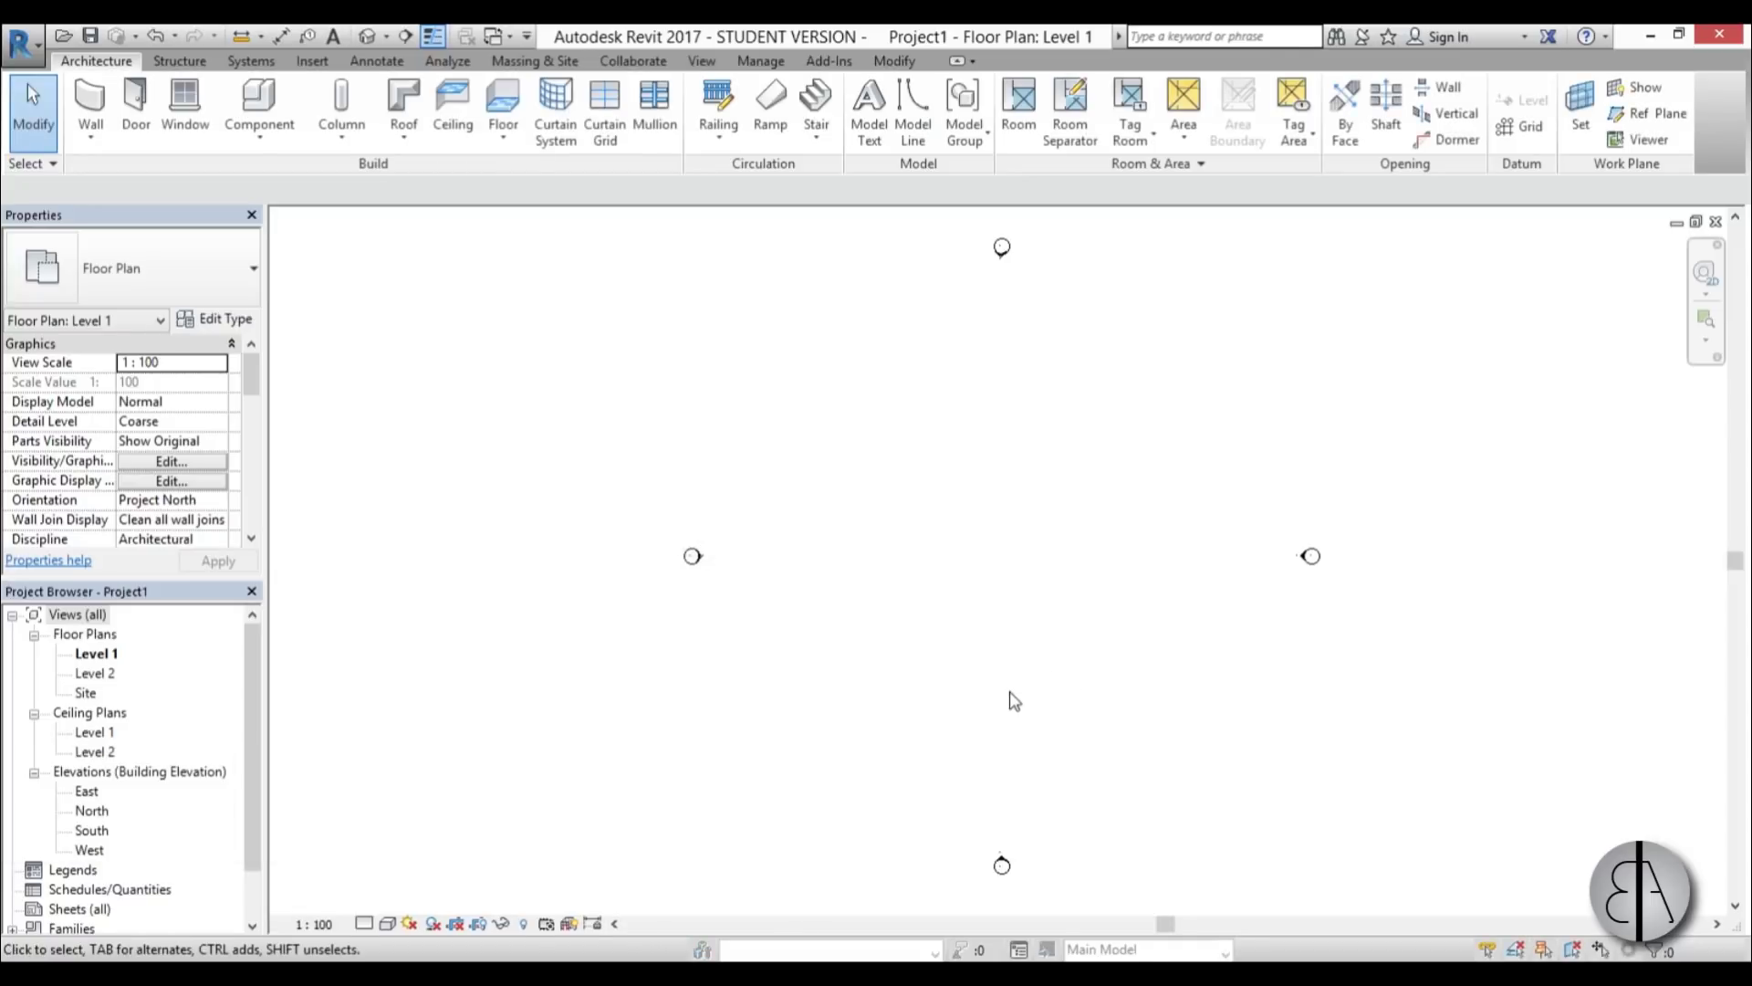
- Start an in-place conceptual mass with the name Mass 1
middle_drag(1059, 633, 949, 636)
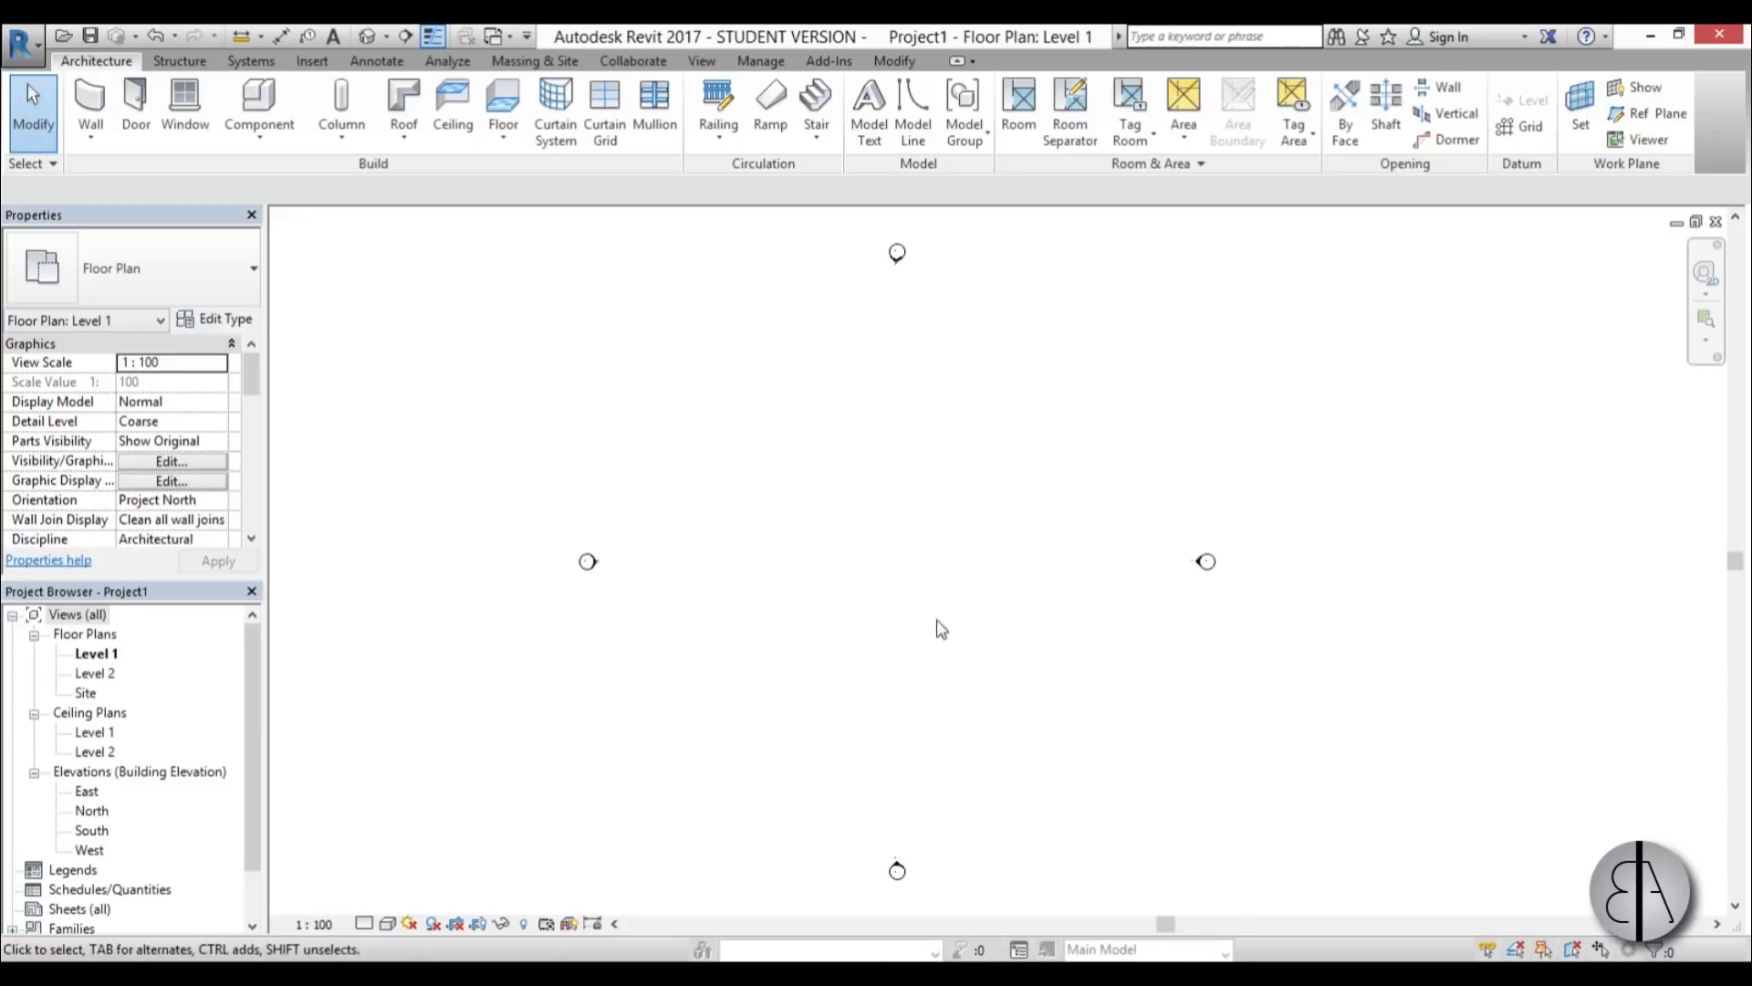
click(535, 60)
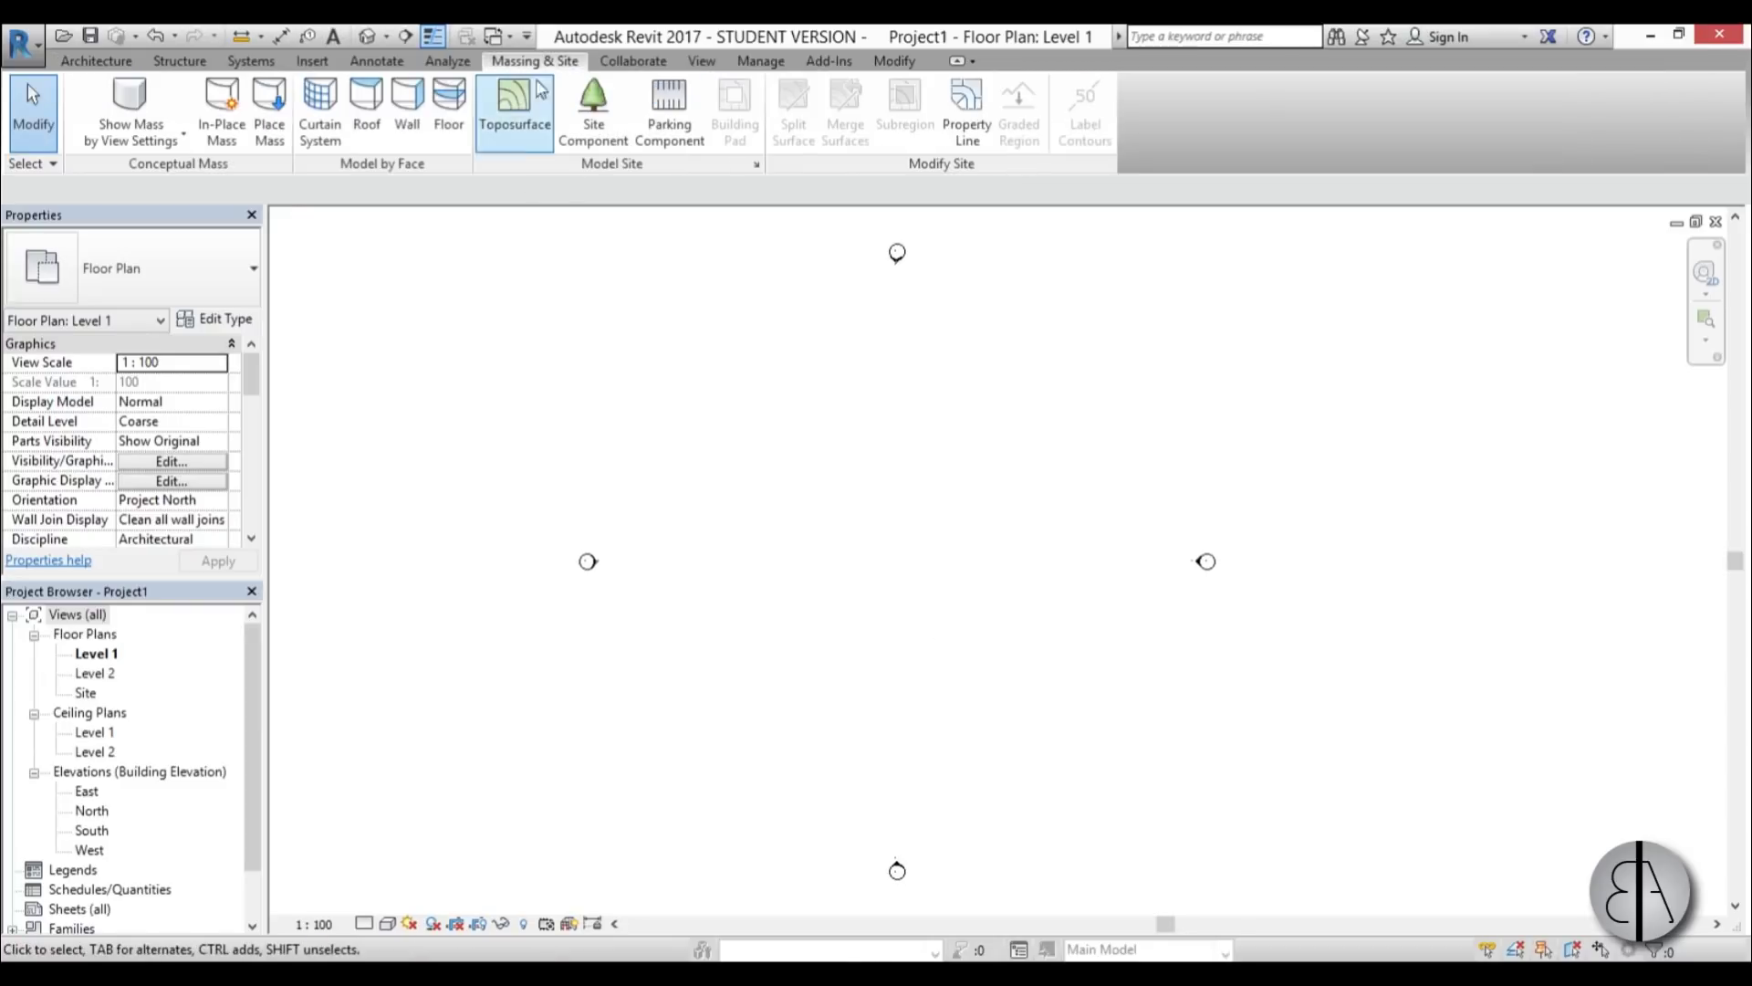
click(233, 144)
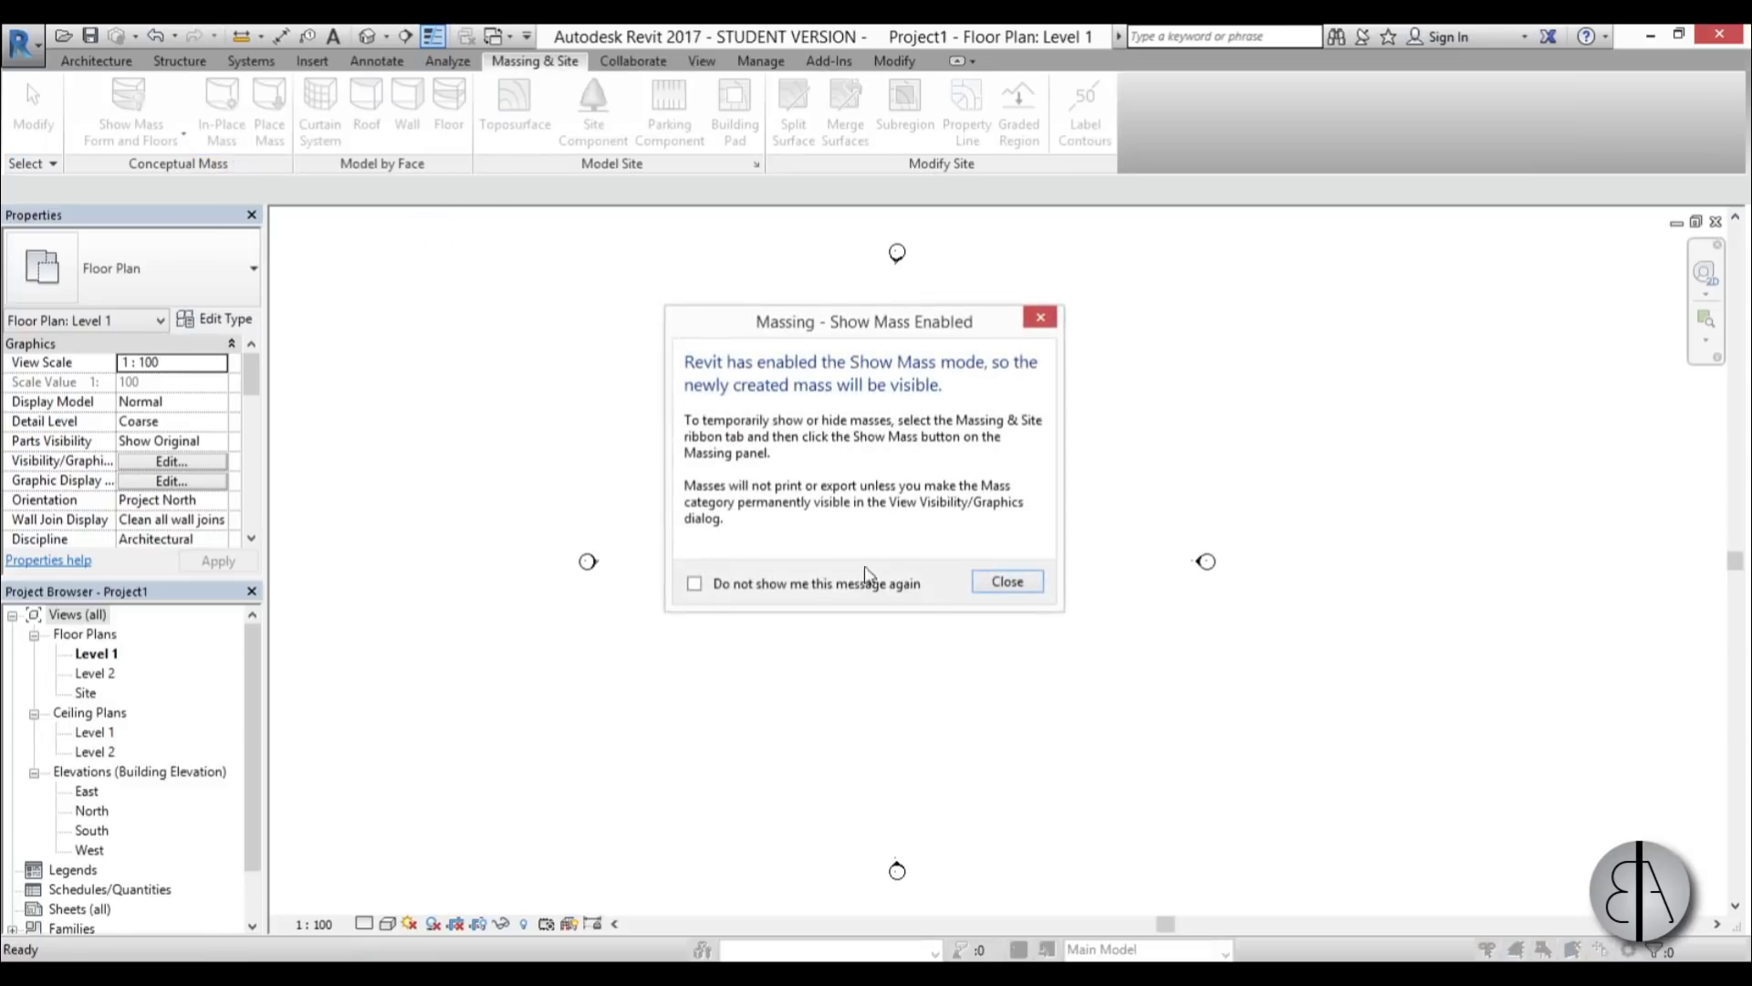
click(1007, 582)
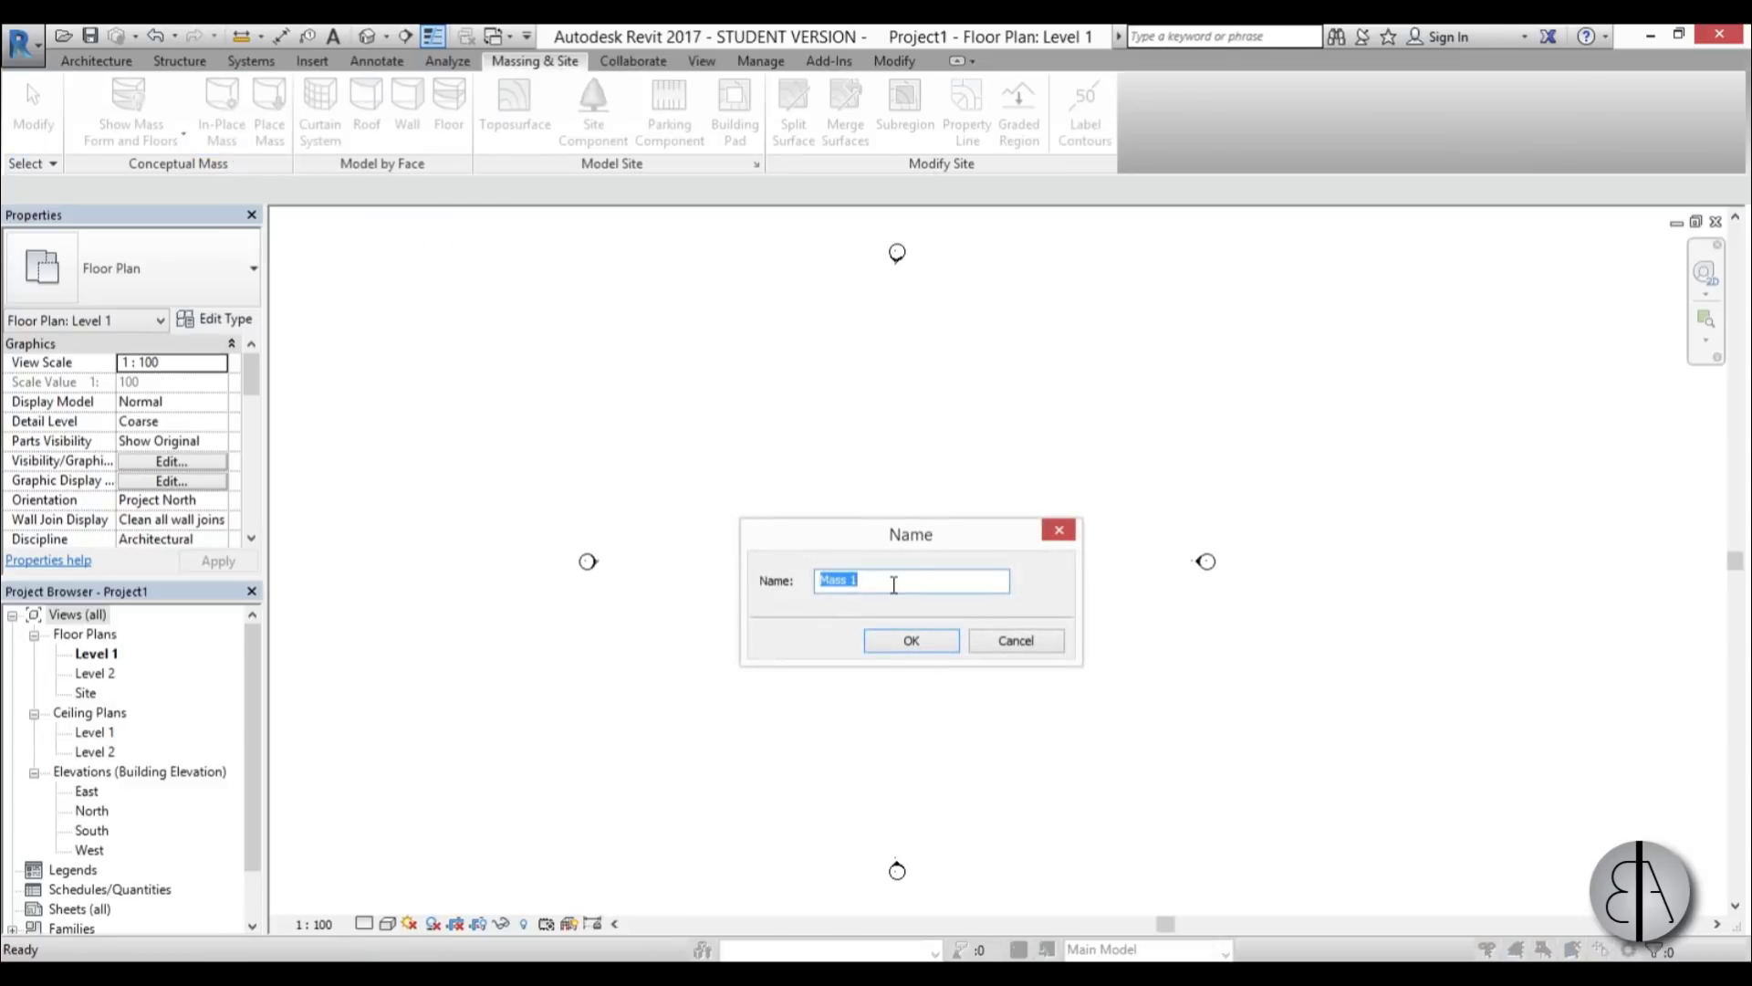
key(Return)
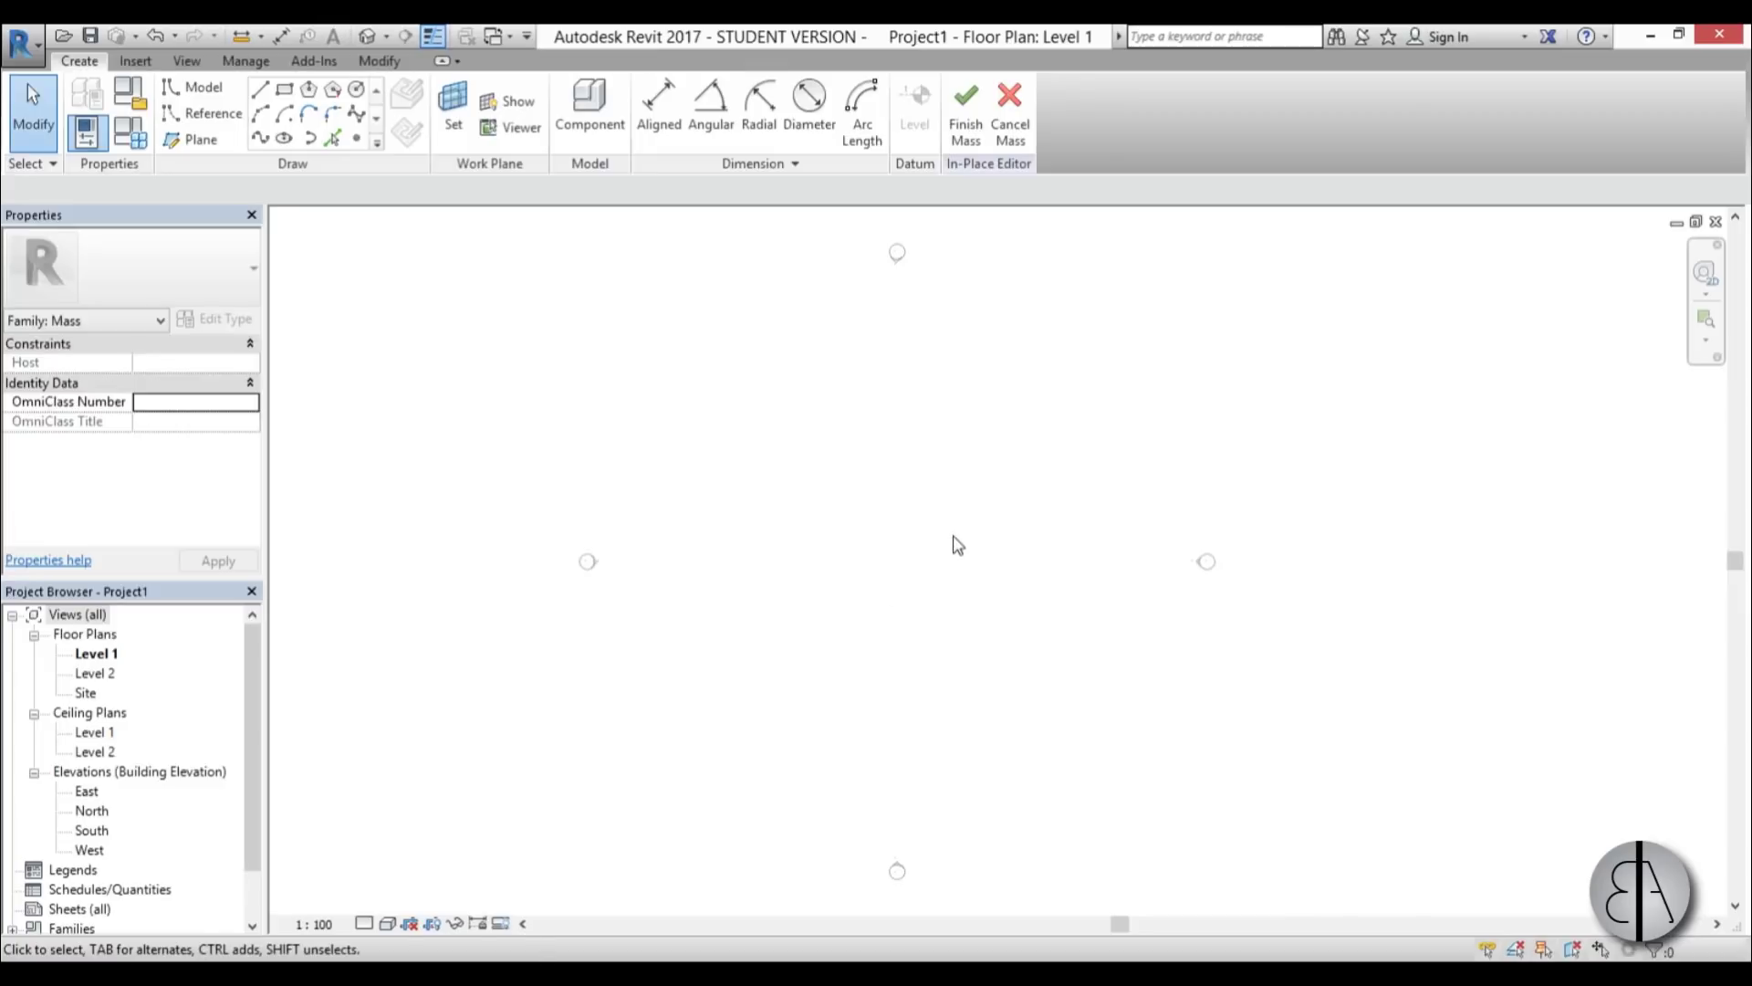
- Draw two parallel horizontal reference planes of equal length, about 11 m apart, between the elevation markers on Level 1
middle_drag(969, 554, 942, 556)
click(195, 140)
click(745, 630)
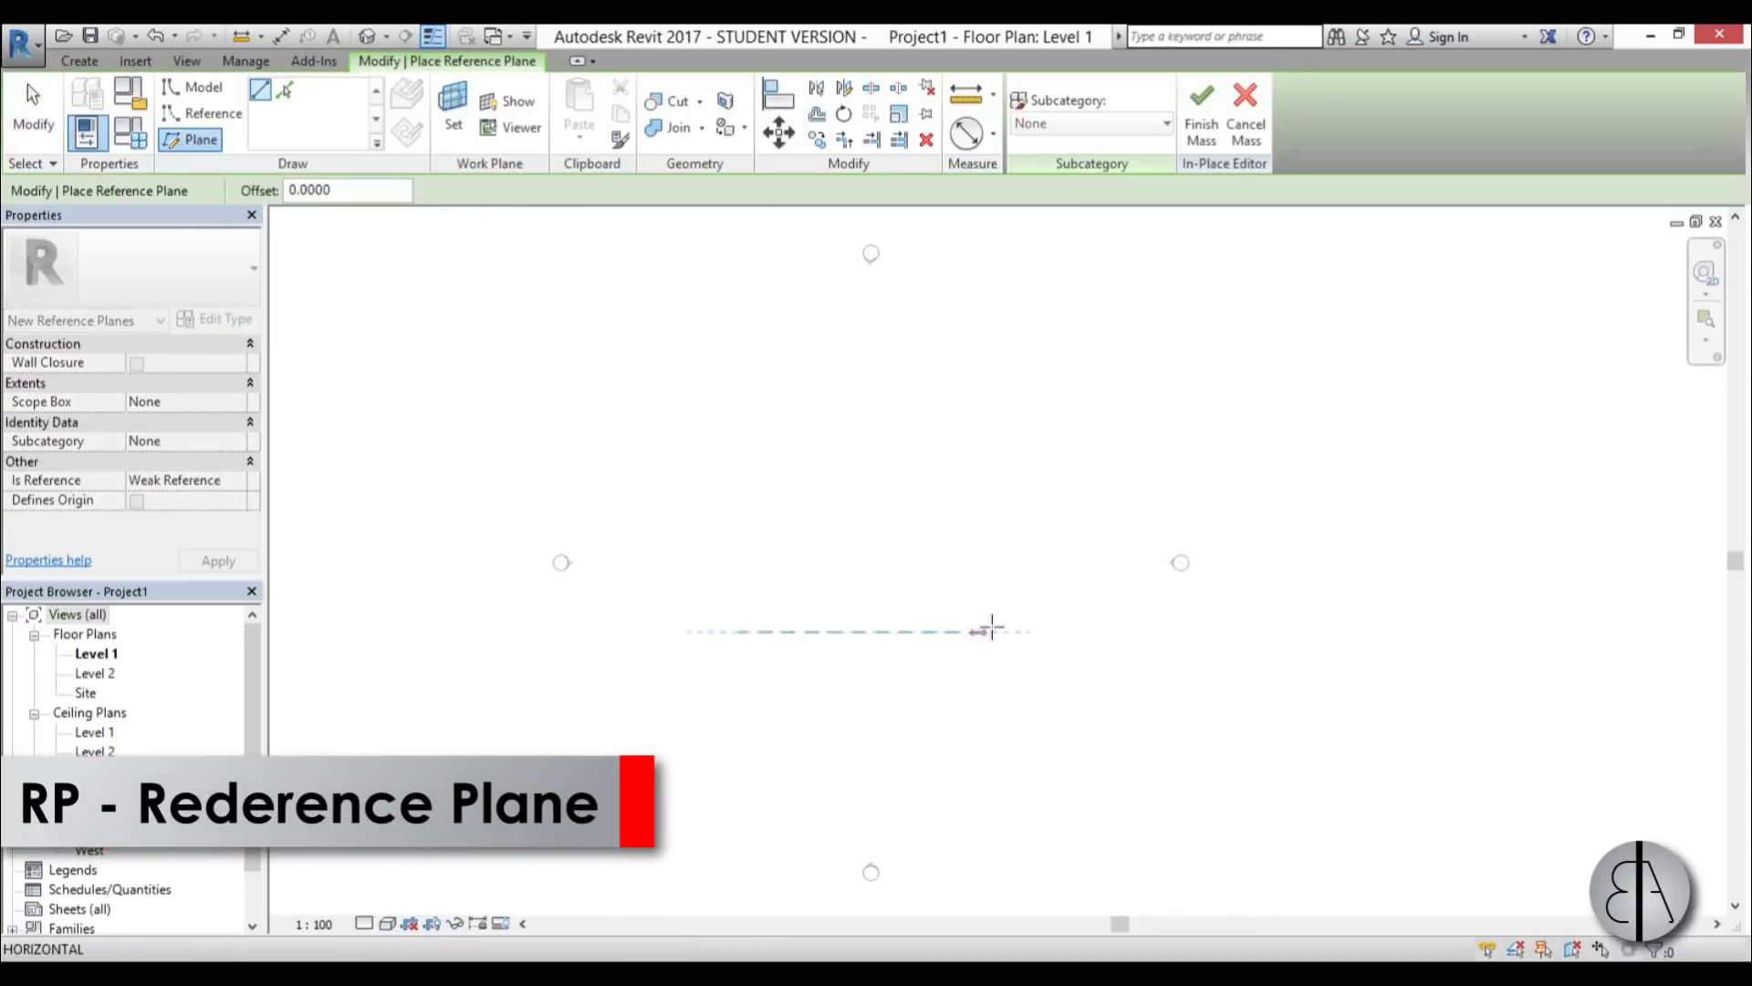
click(1044, 629)
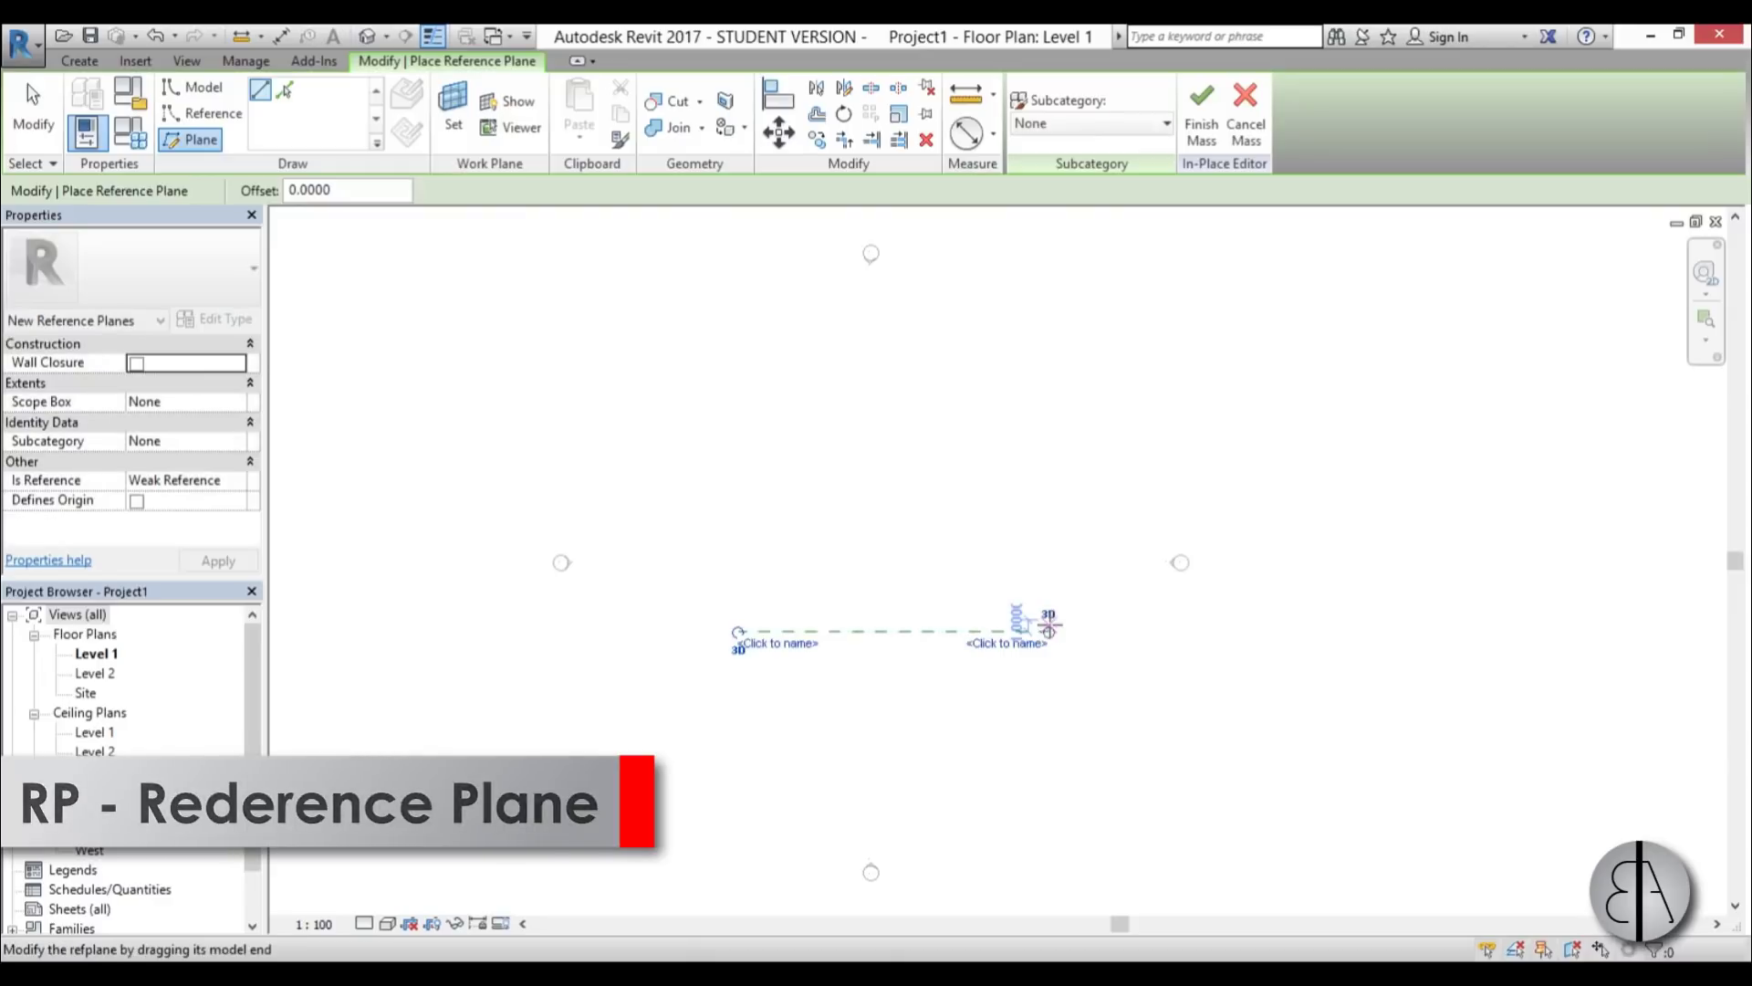
click(738, 496)
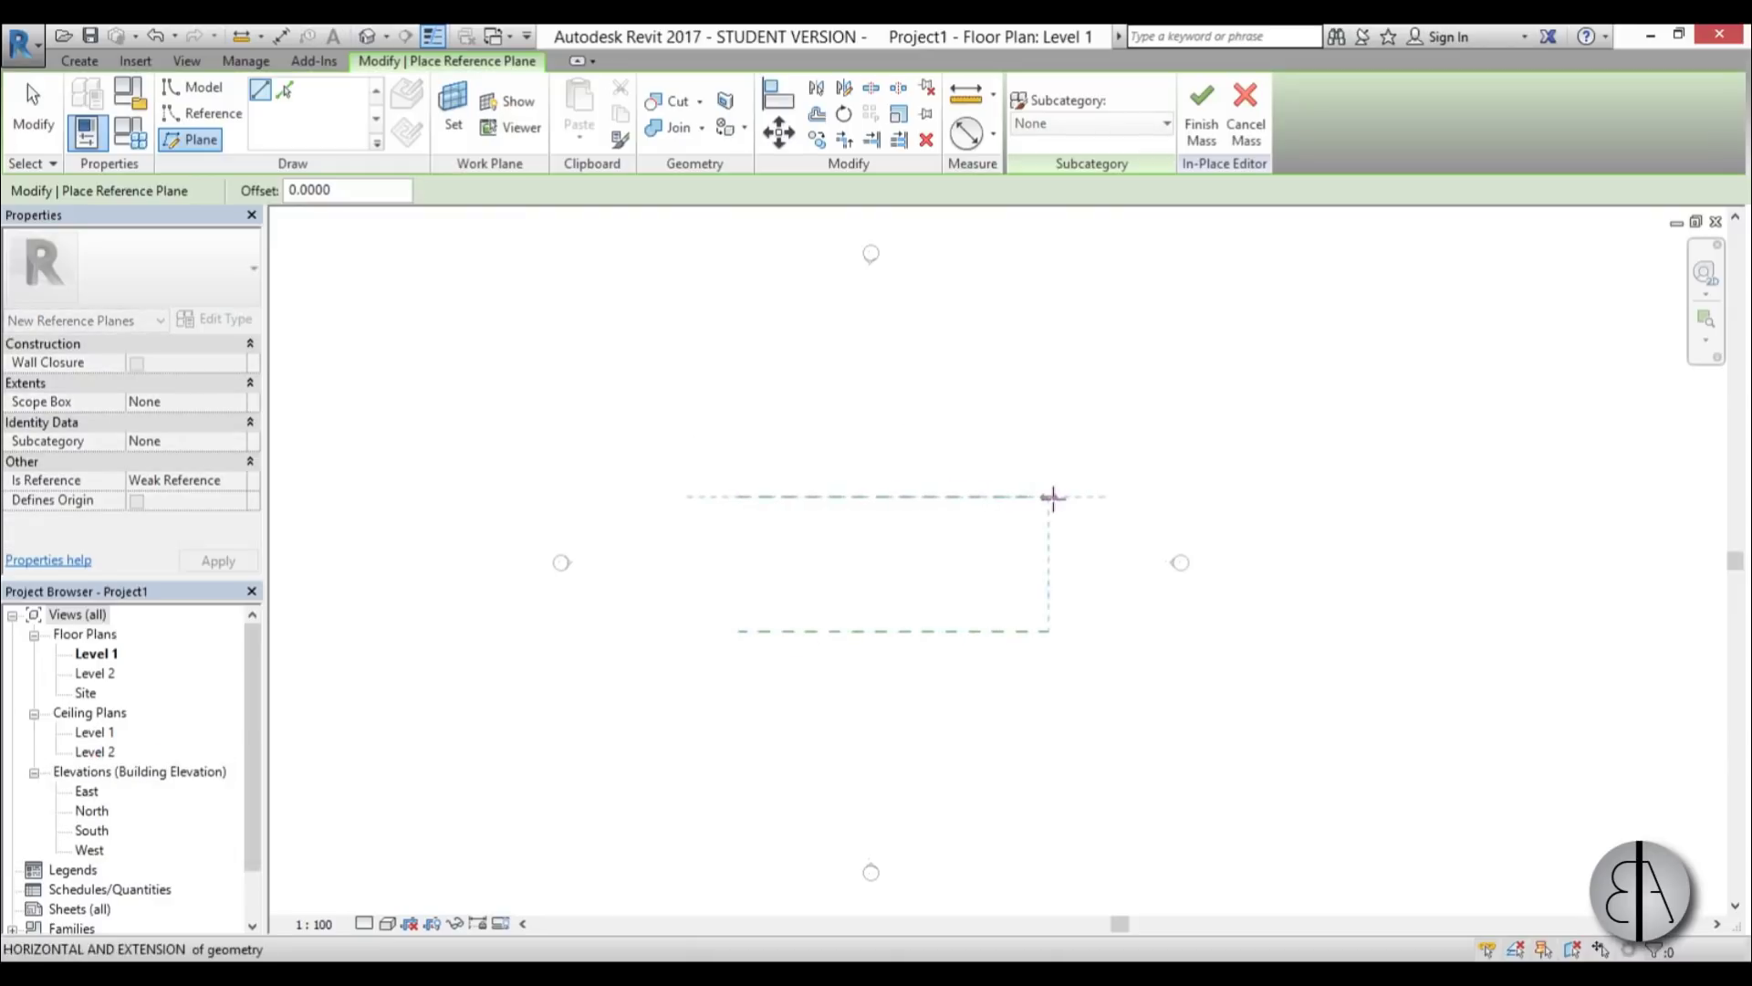
click(1049, 496)
key(Escape)
key(Escape)
- Set the distance between the two reference planes to 10 m by moving the upper one
click(852, 497)
click(791, 590)
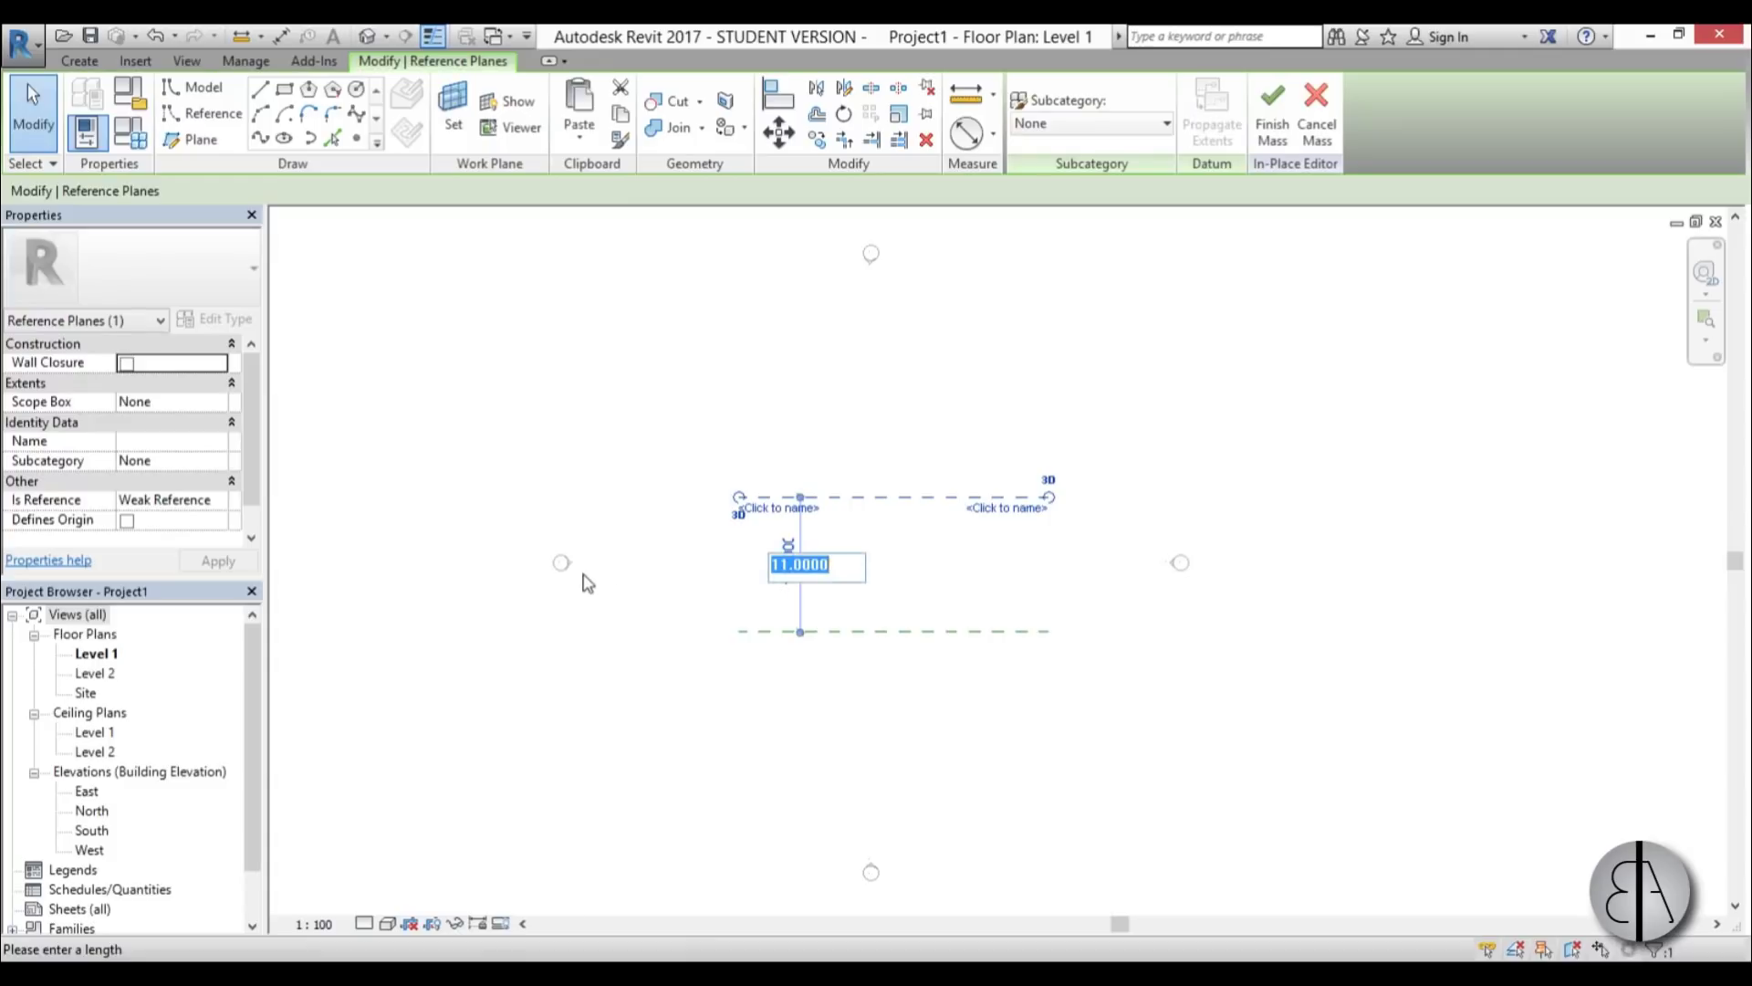
text(010)
key(Return)
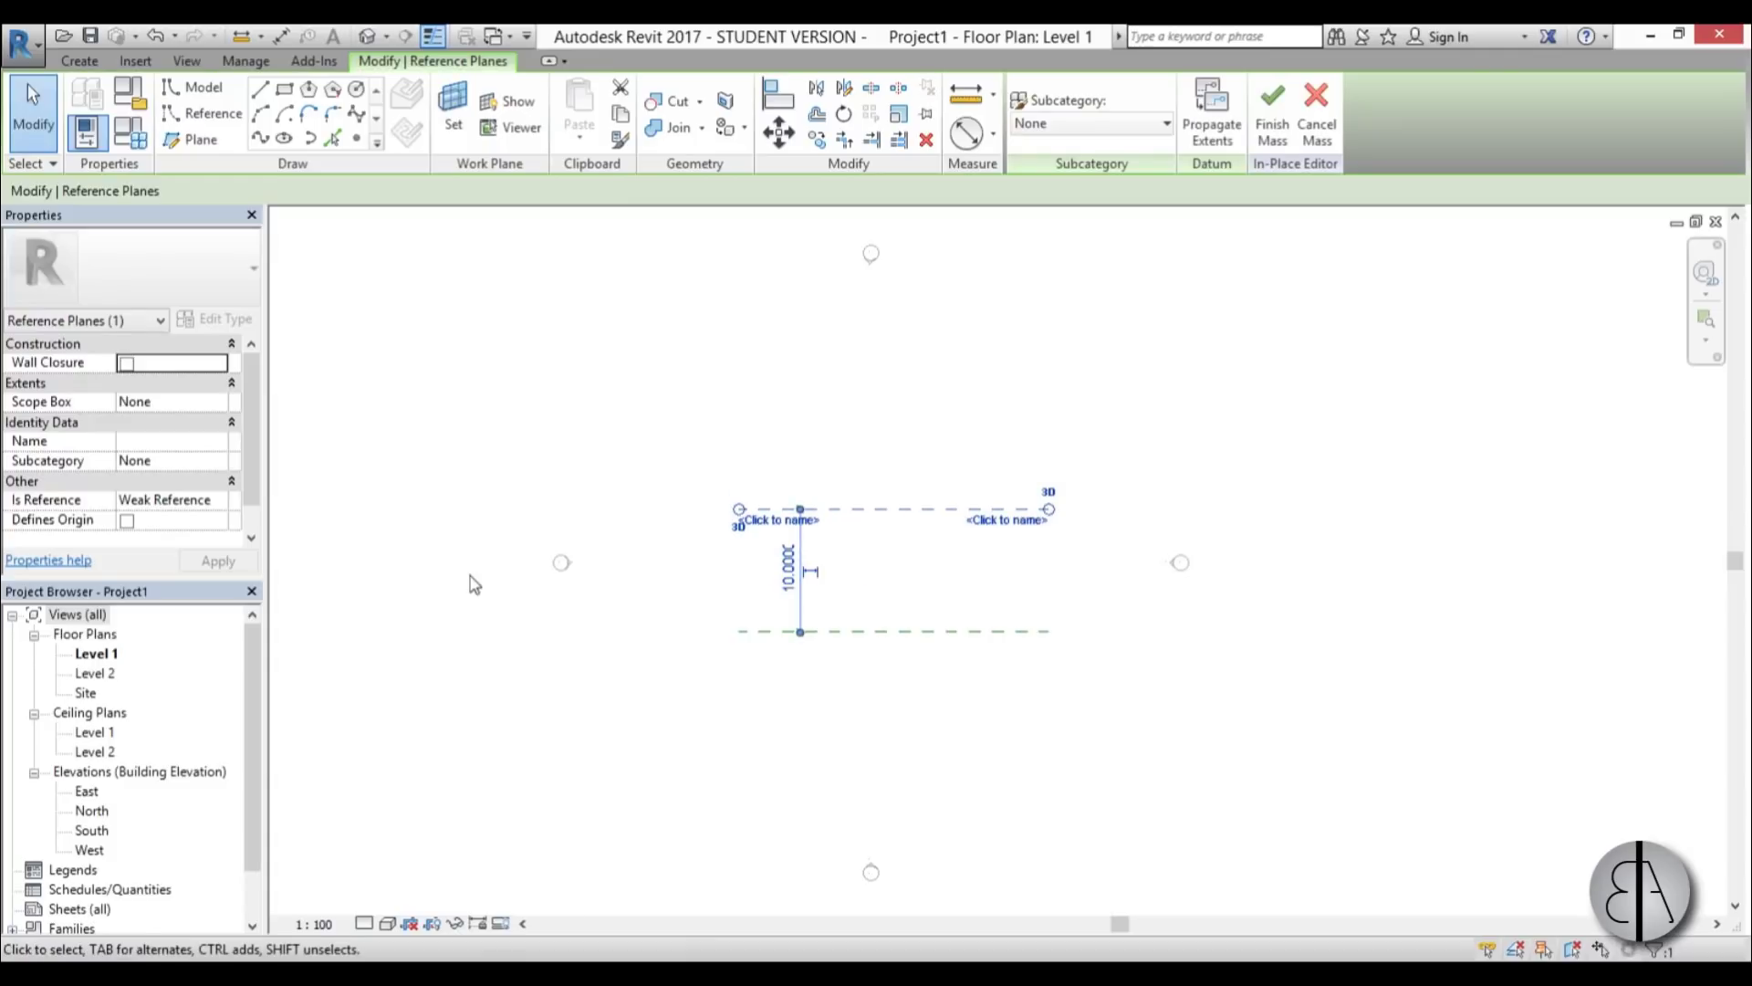
click(639, 666)
- Name the lower reference plane 1 and the upper reference plane 2
middle_drag(993, 684, 950, 667)
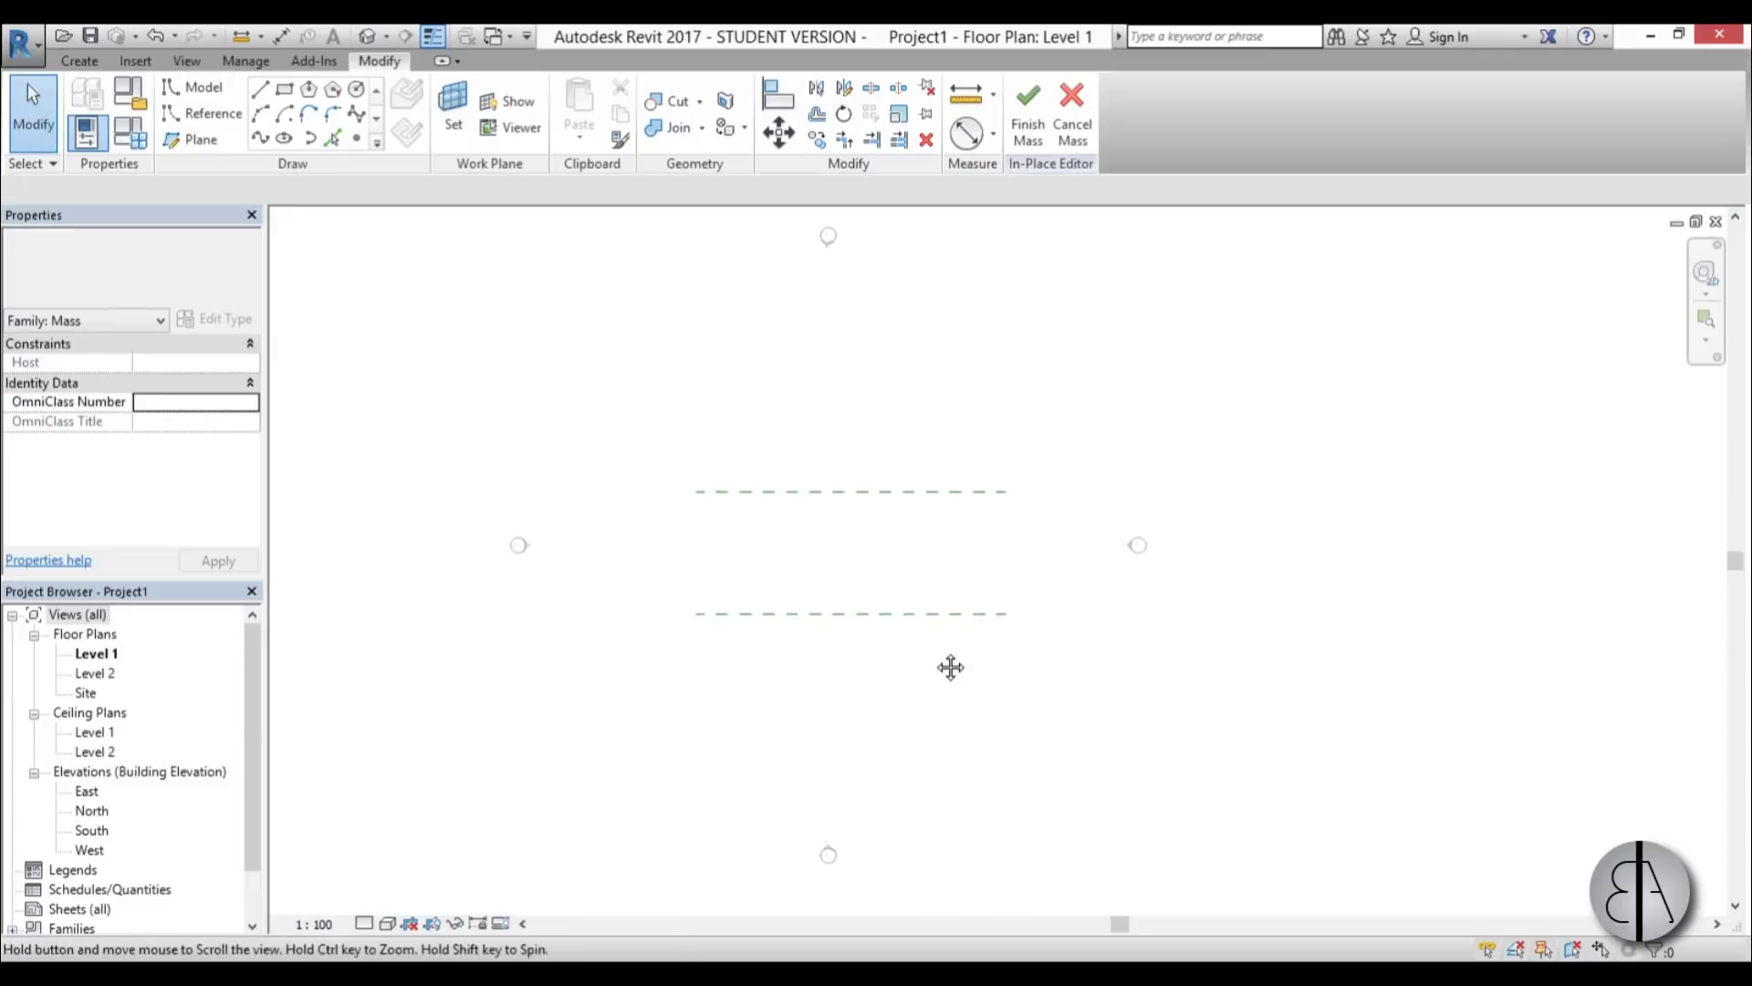
click(899, 614)
click(964, 625)
text(1)
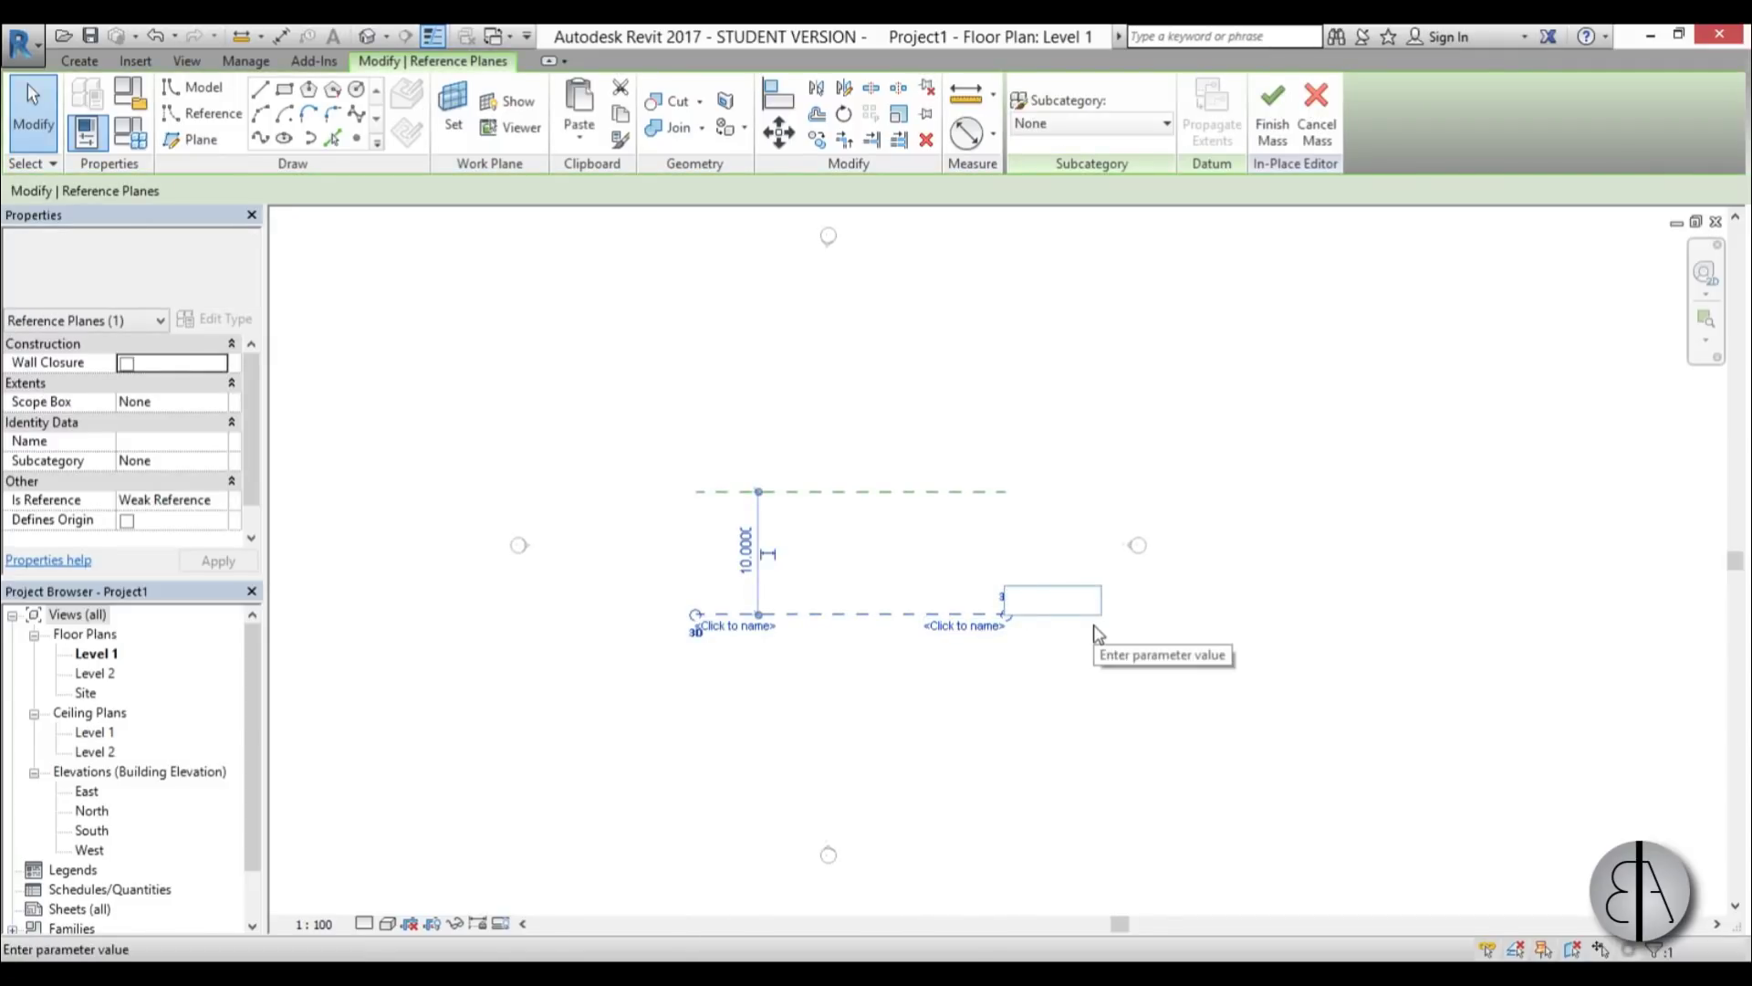
key(Return)
click(895, 490)
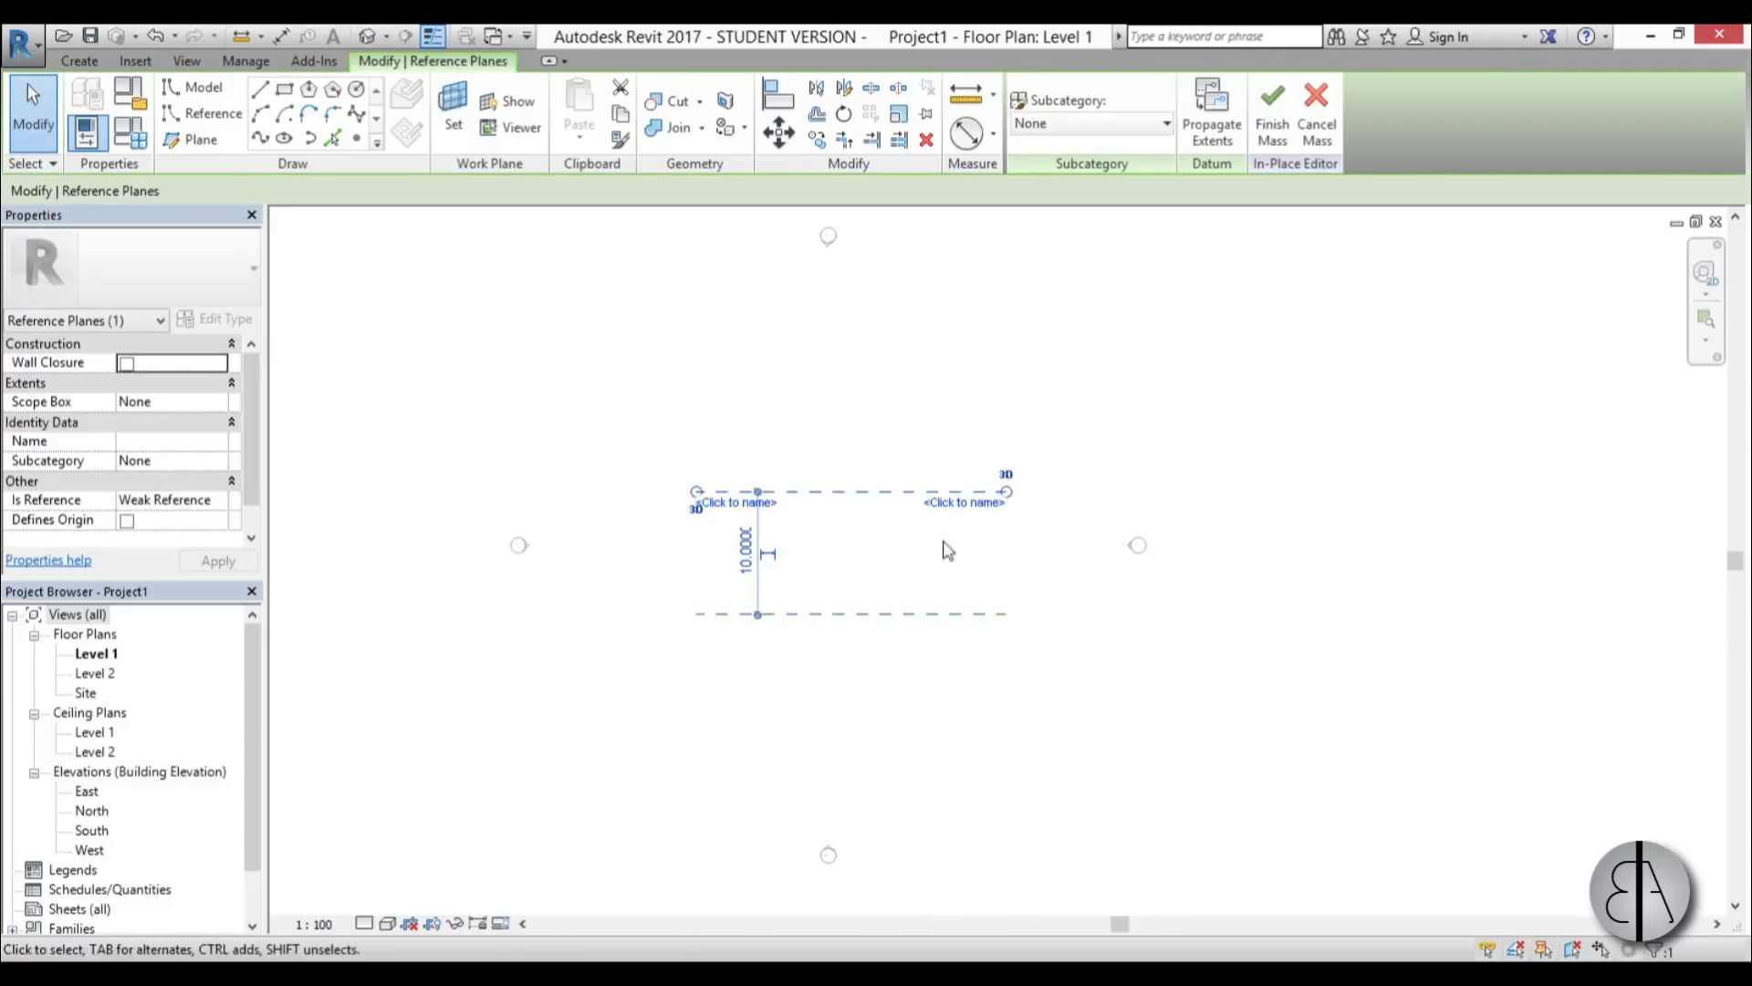
click(964, 502)
text(2)
key(Return)
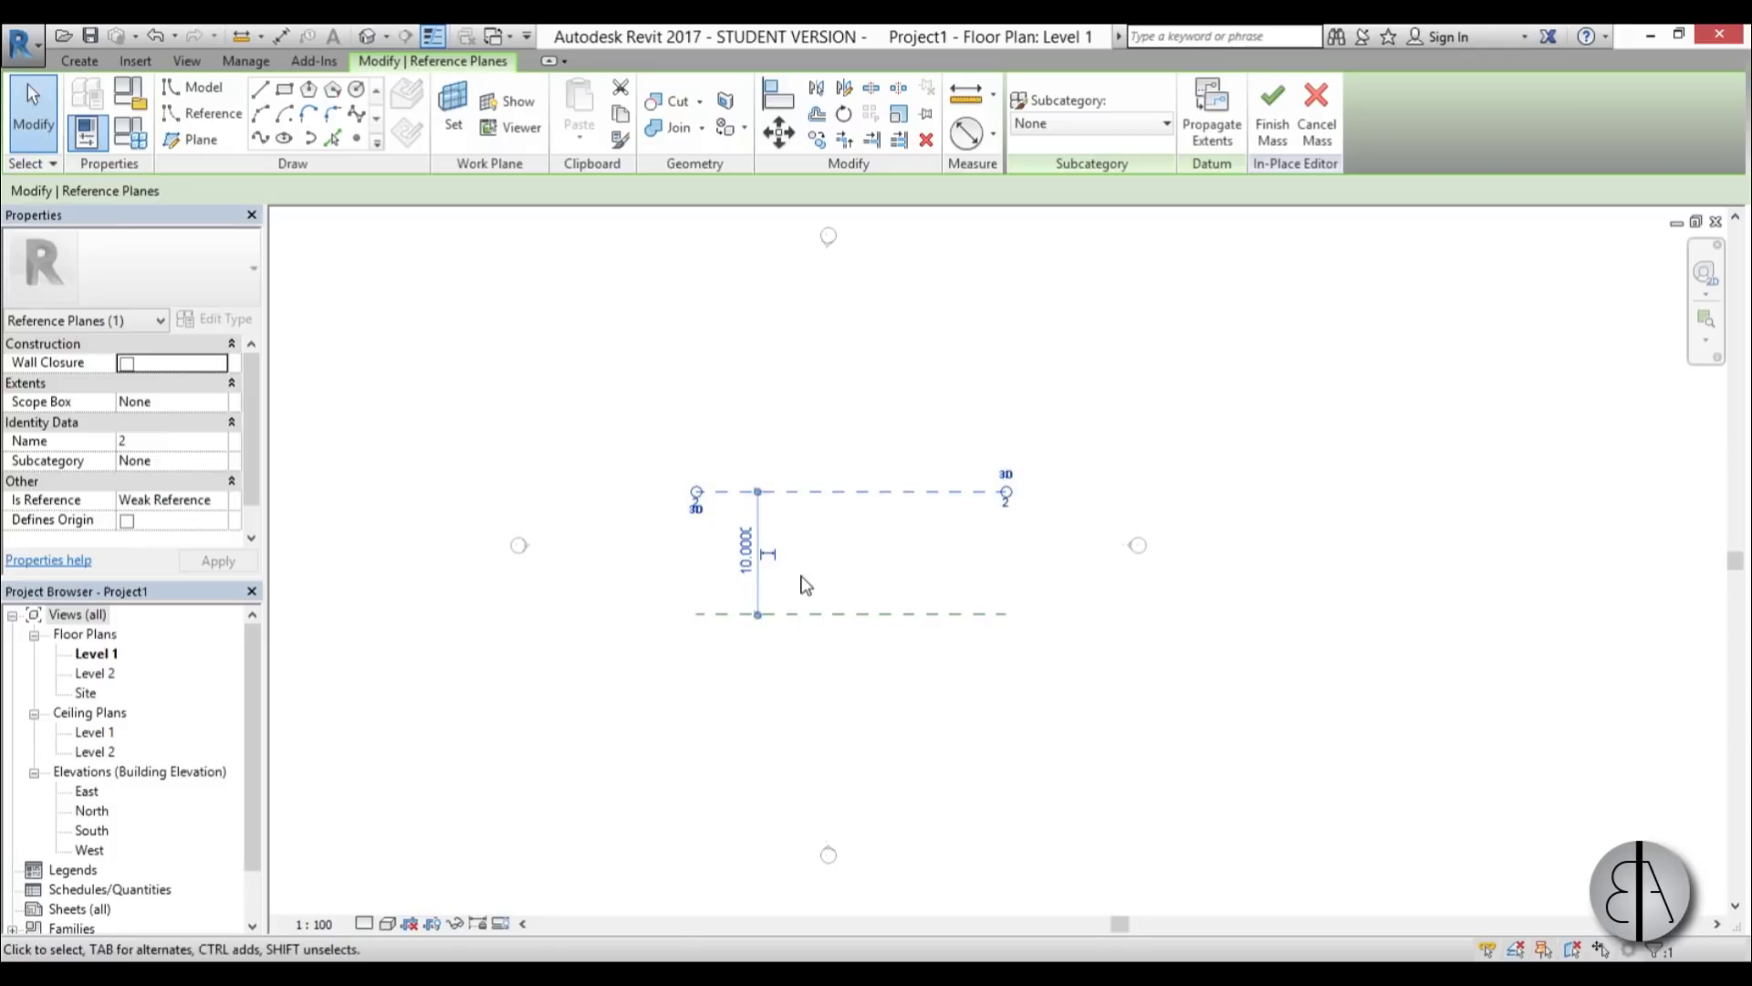
middle_drag(803, 479, 808, 462)
middle_drag(905, 656, 896, 673)
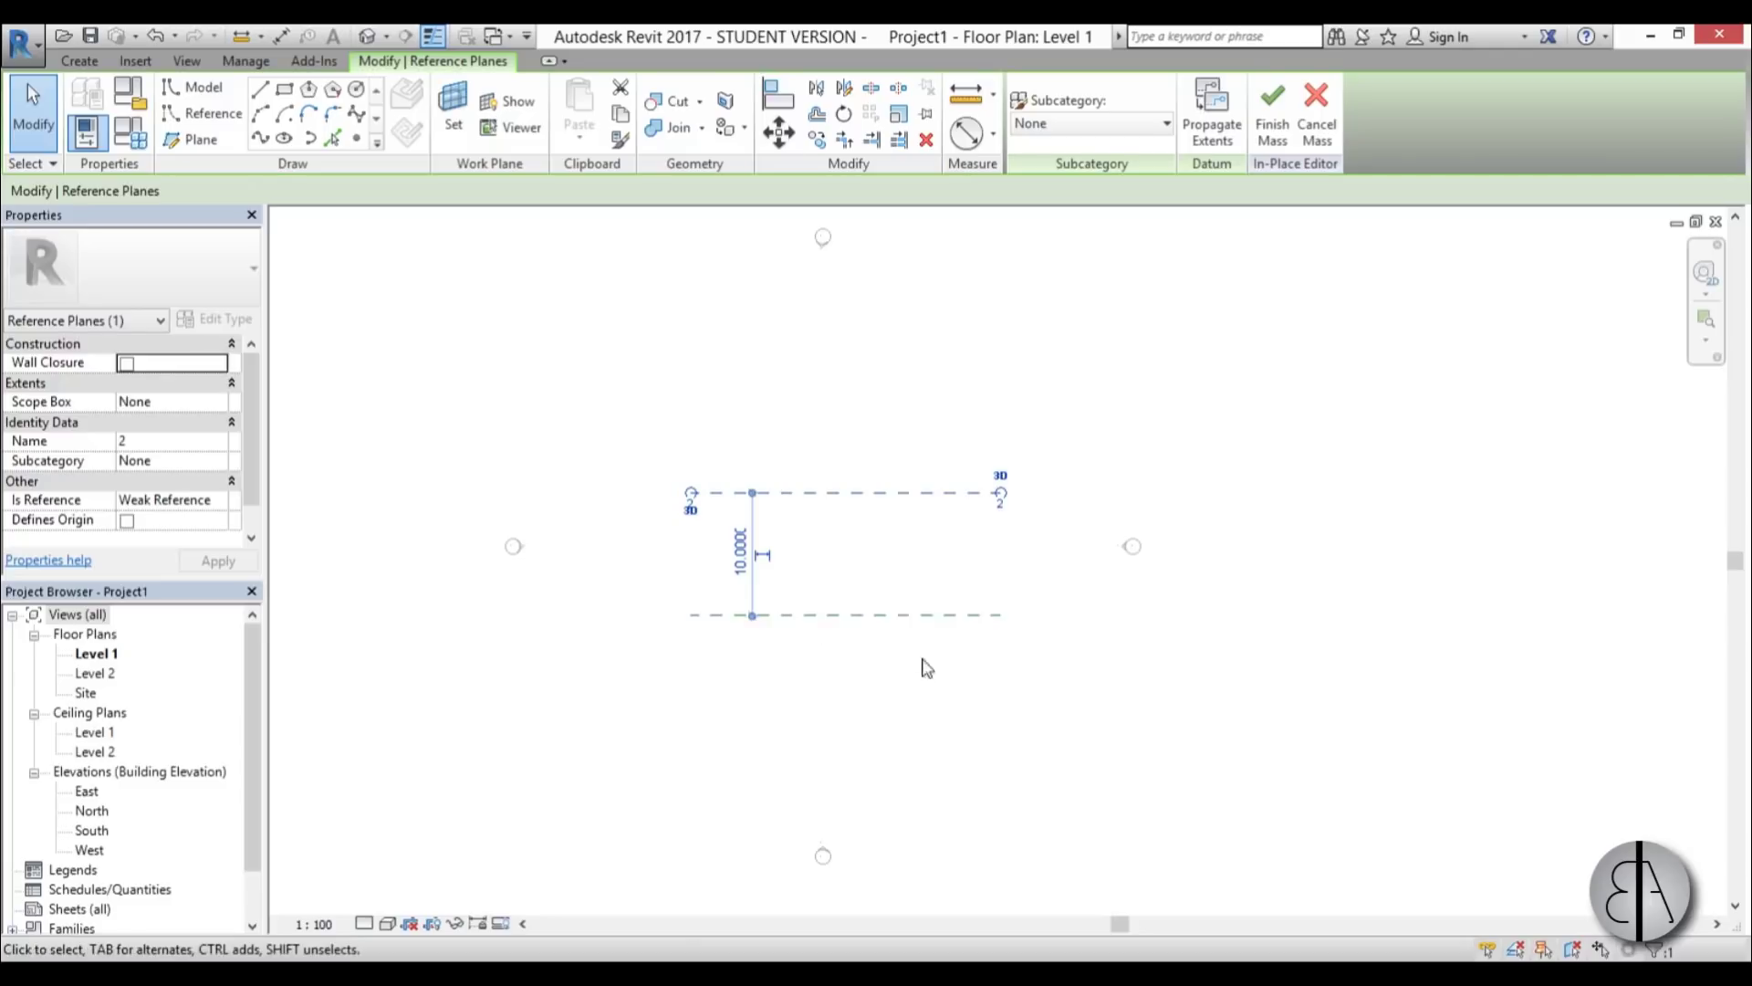
middle_drag(852, 802, 856, 778)
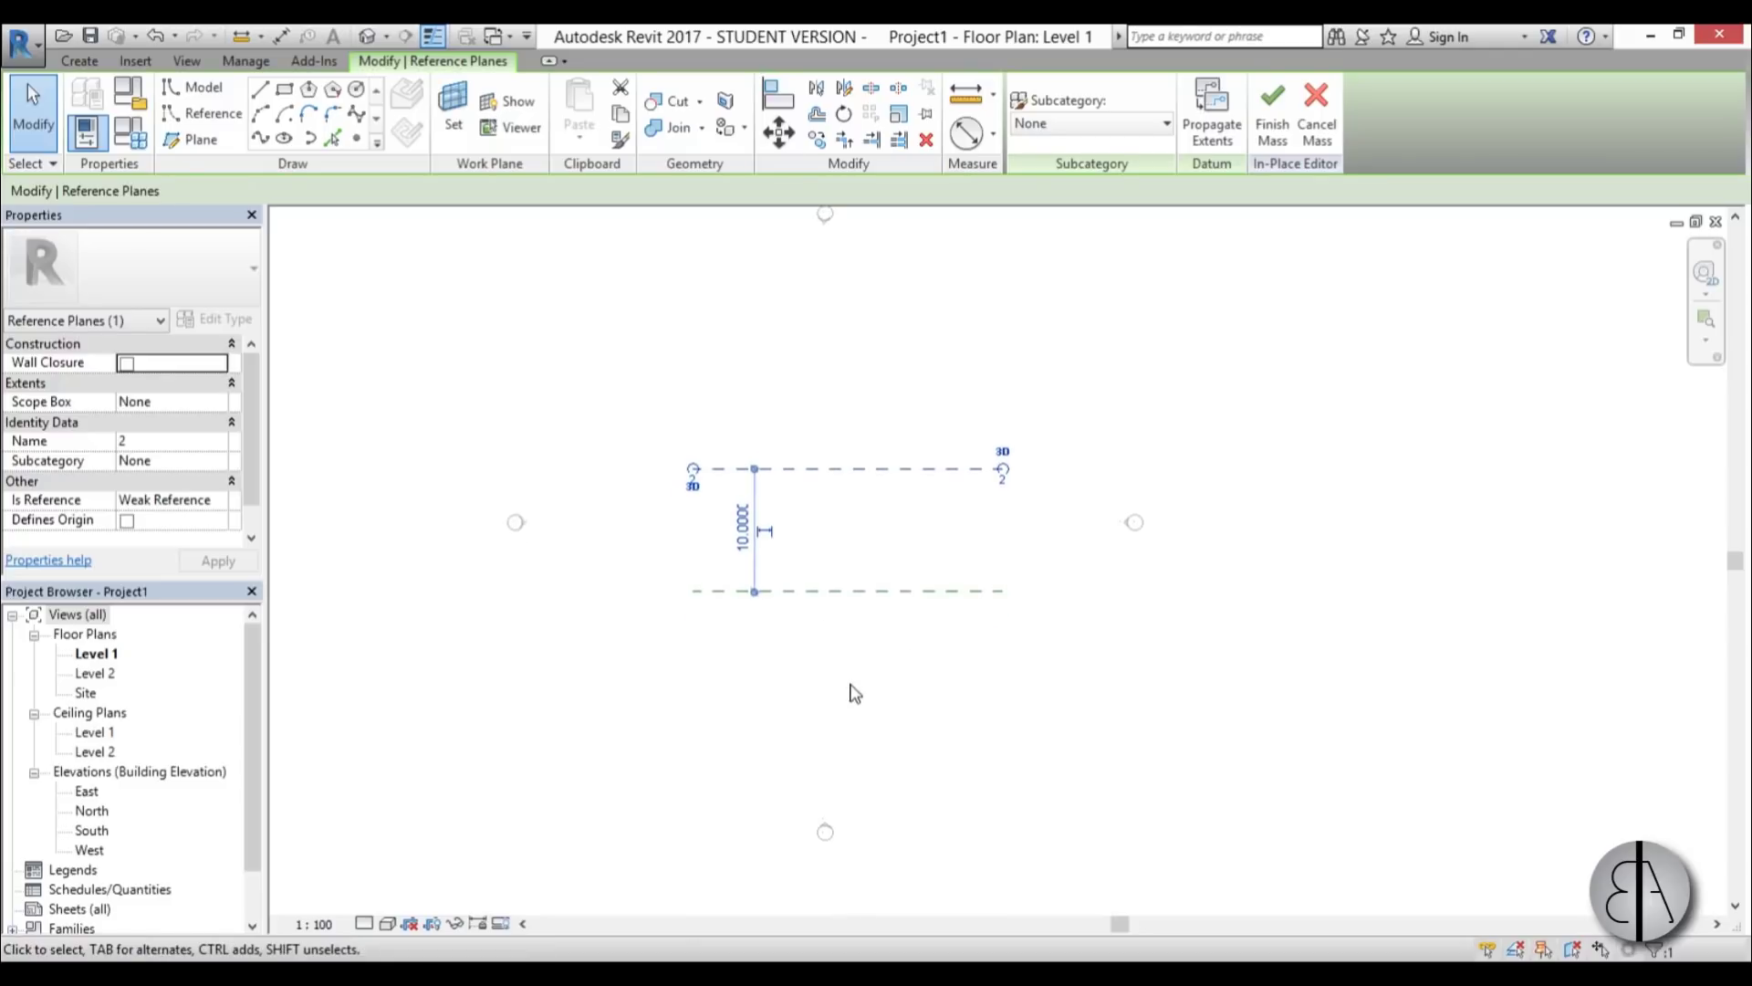
click(854, 692)
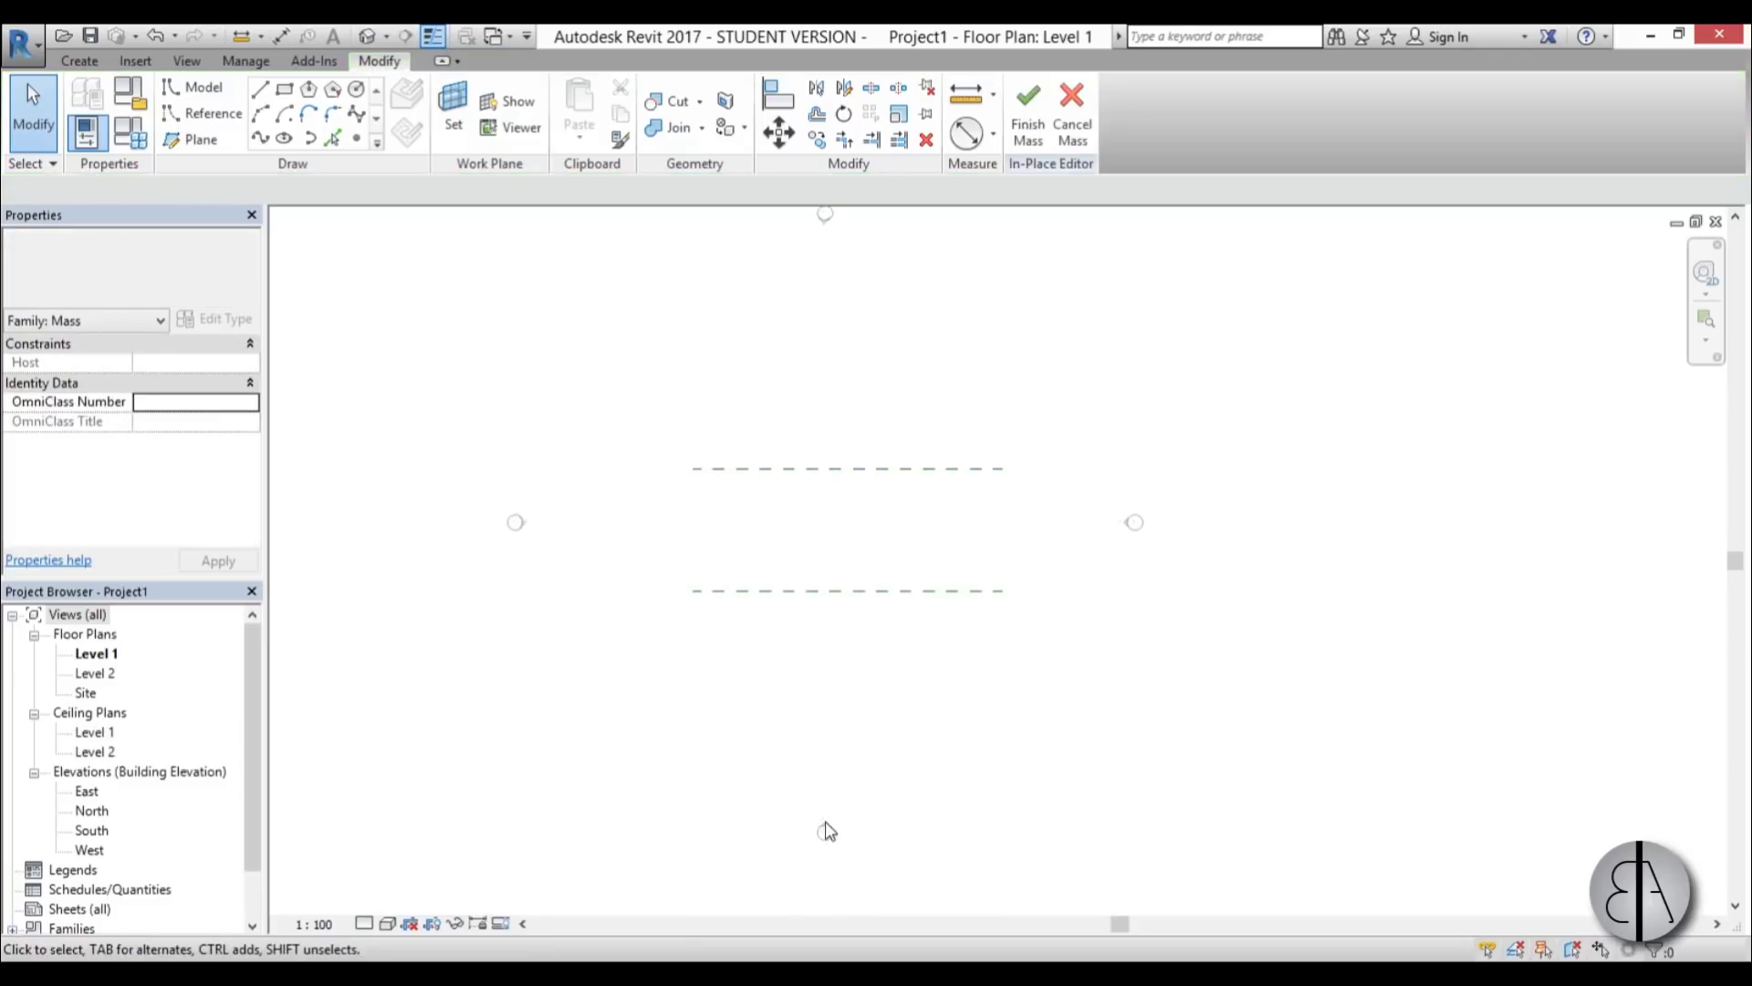
- Open the South elevation and set Reference Plane : 1 as the work plane for model lines
double_click(91, 831)
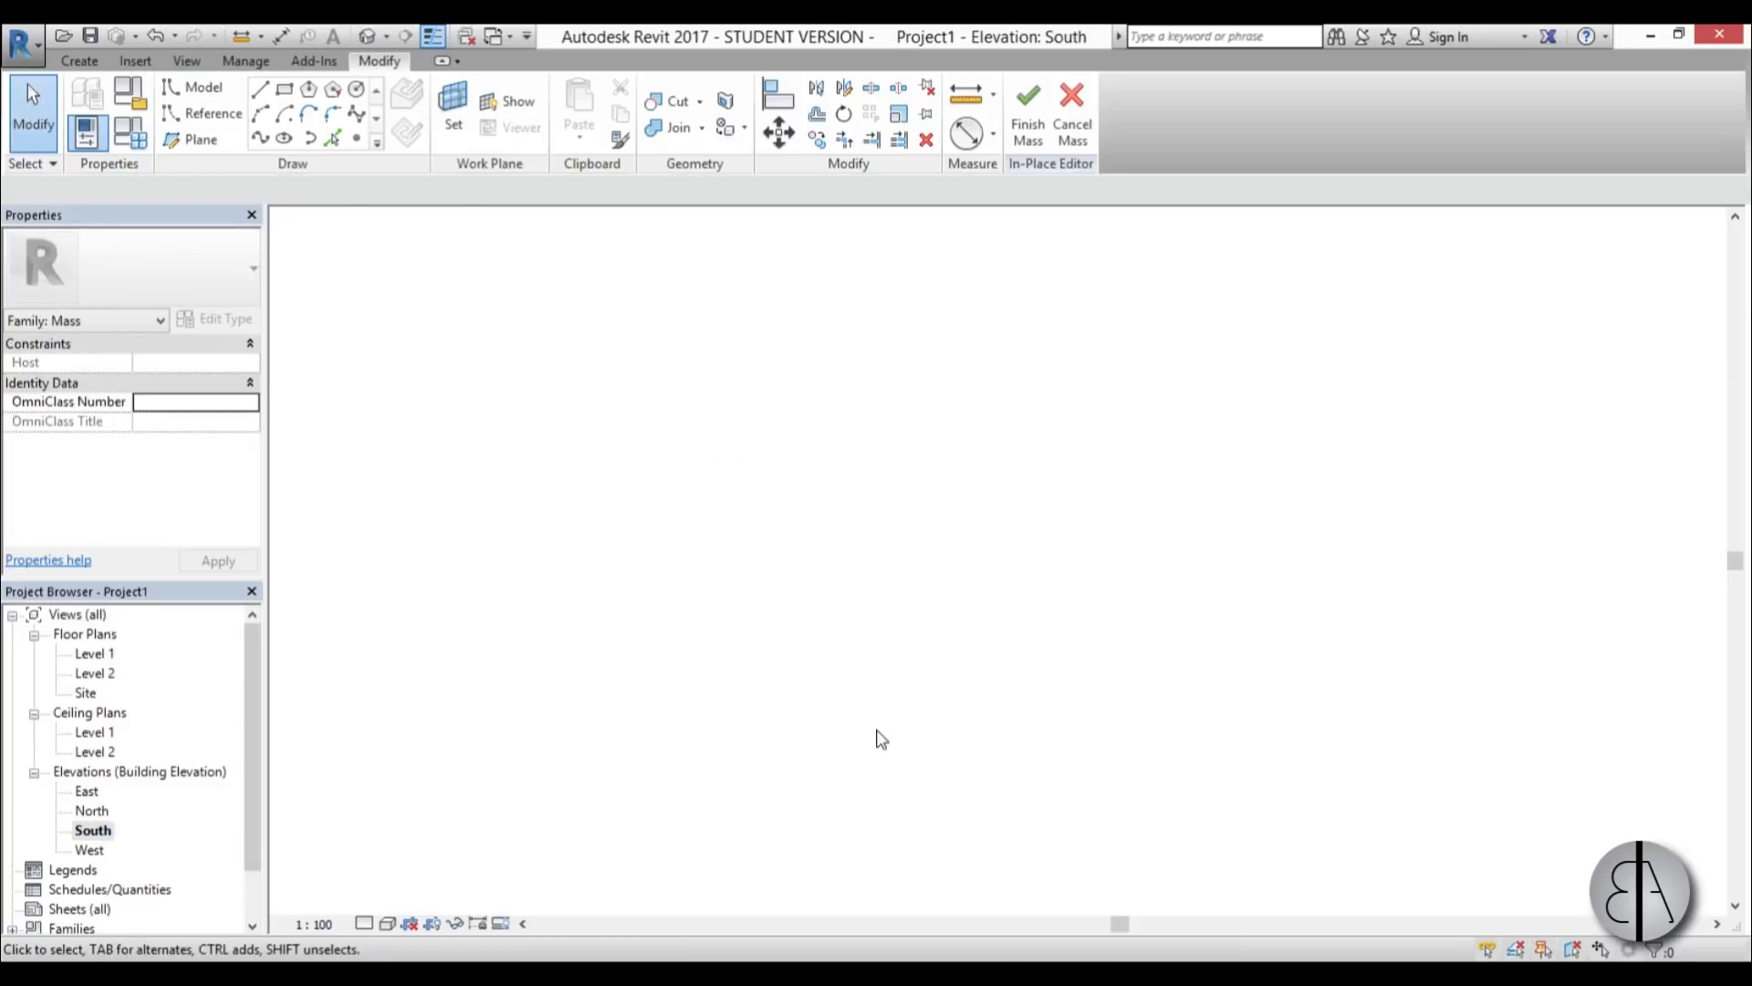
middle_drag(905, 585, 861, 591)
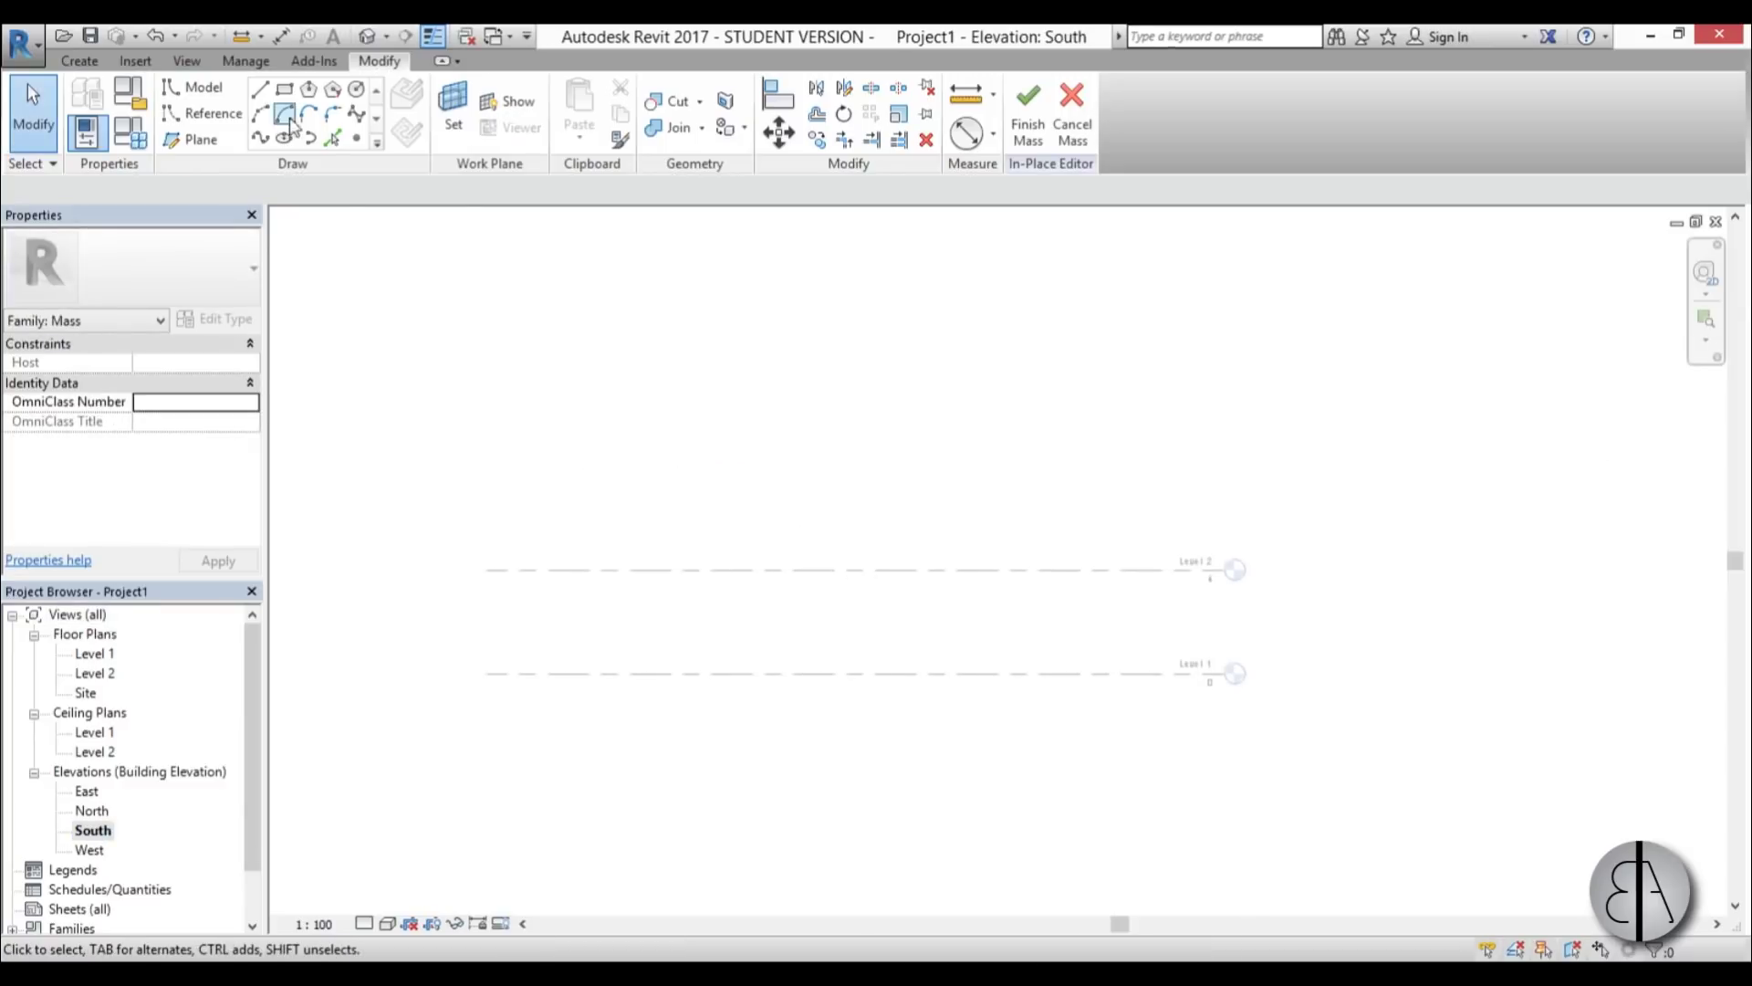
click(204, 91)
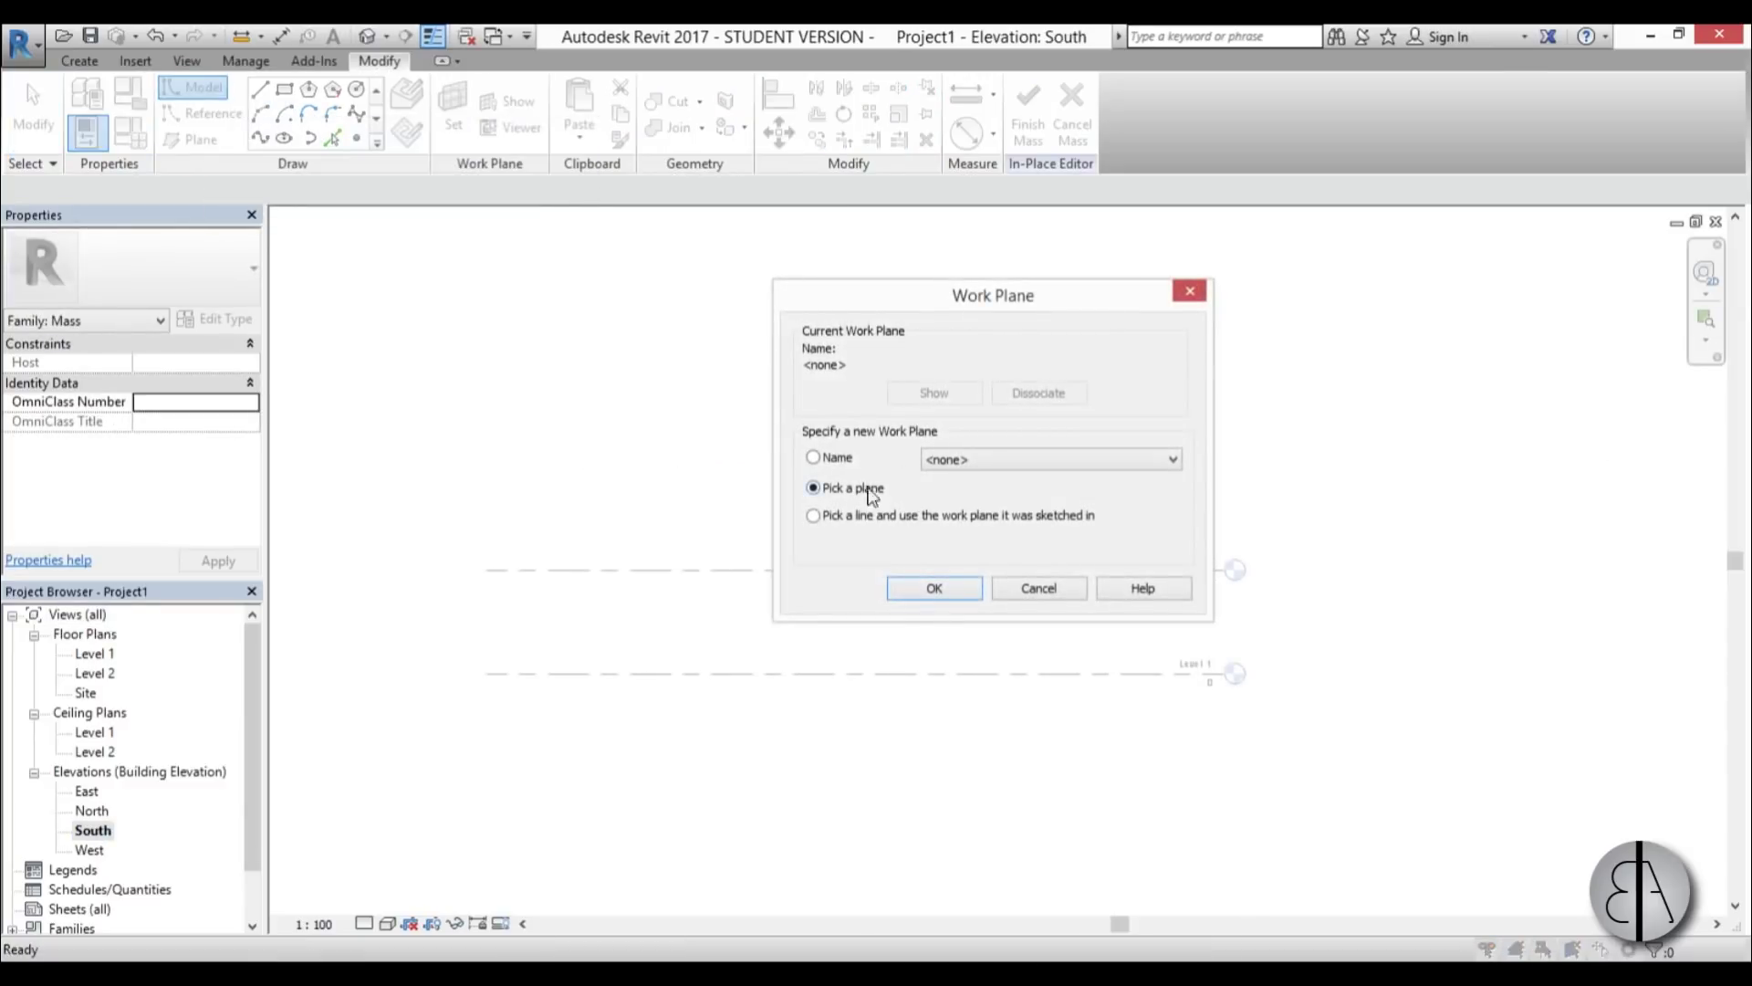
click(949, 459)
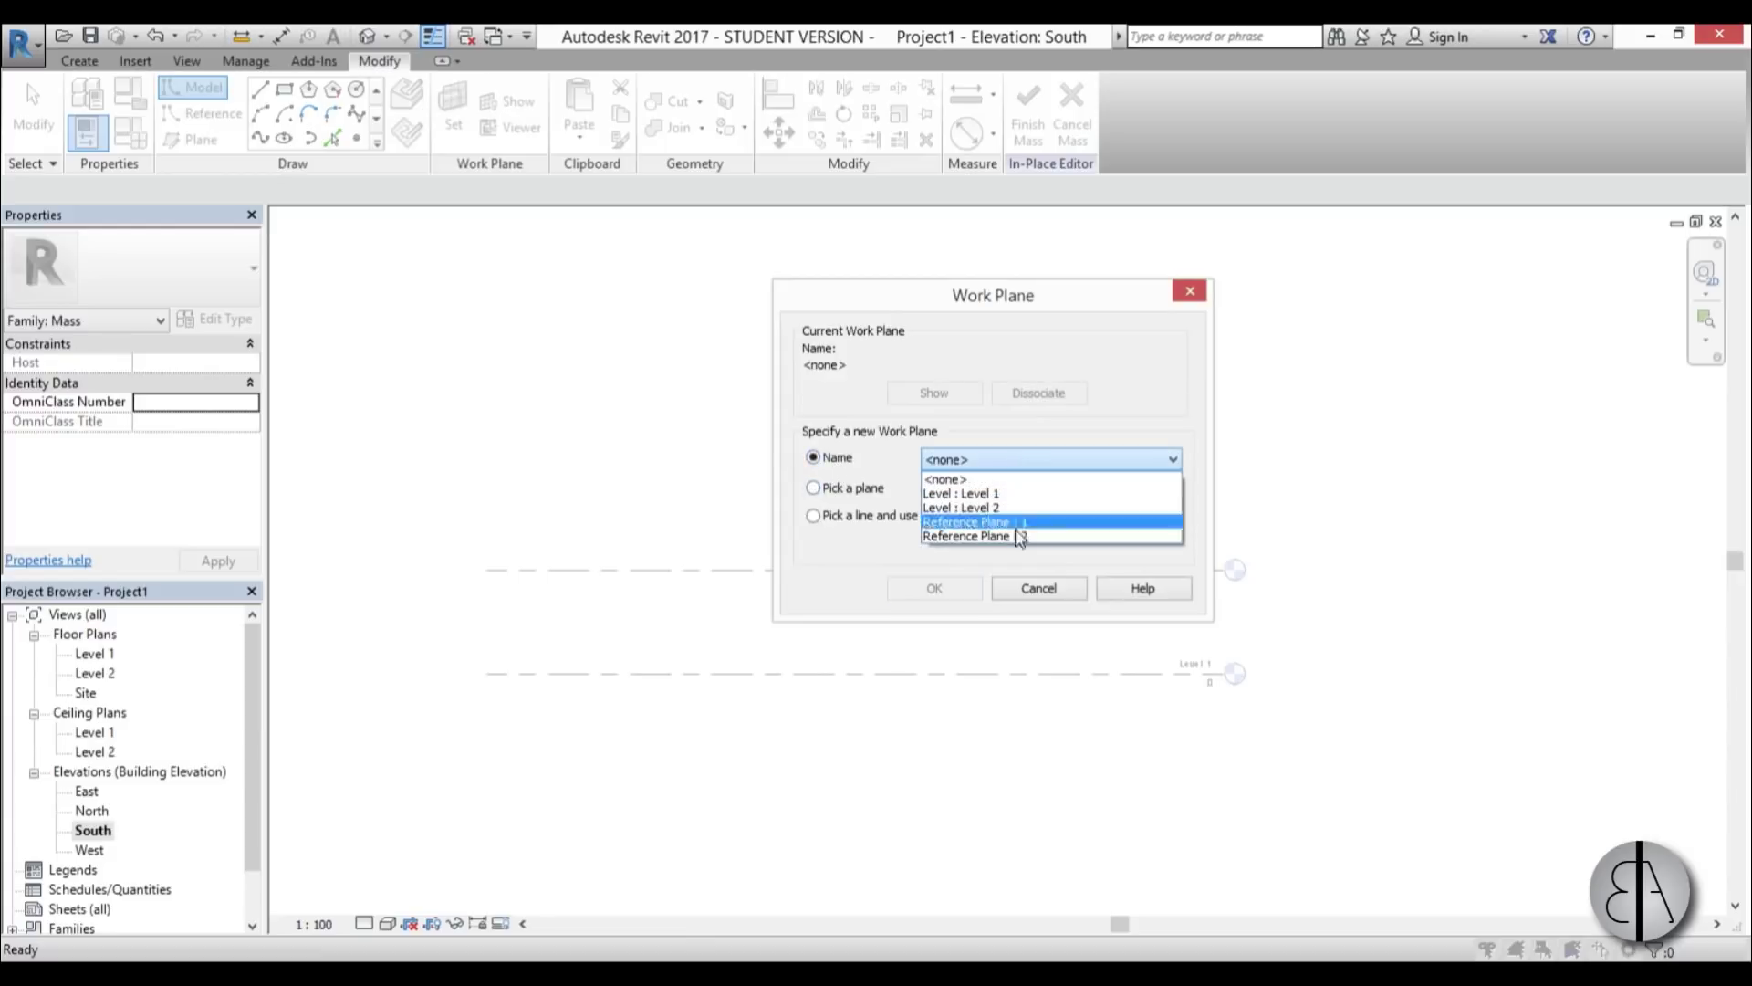
click(975, 523)
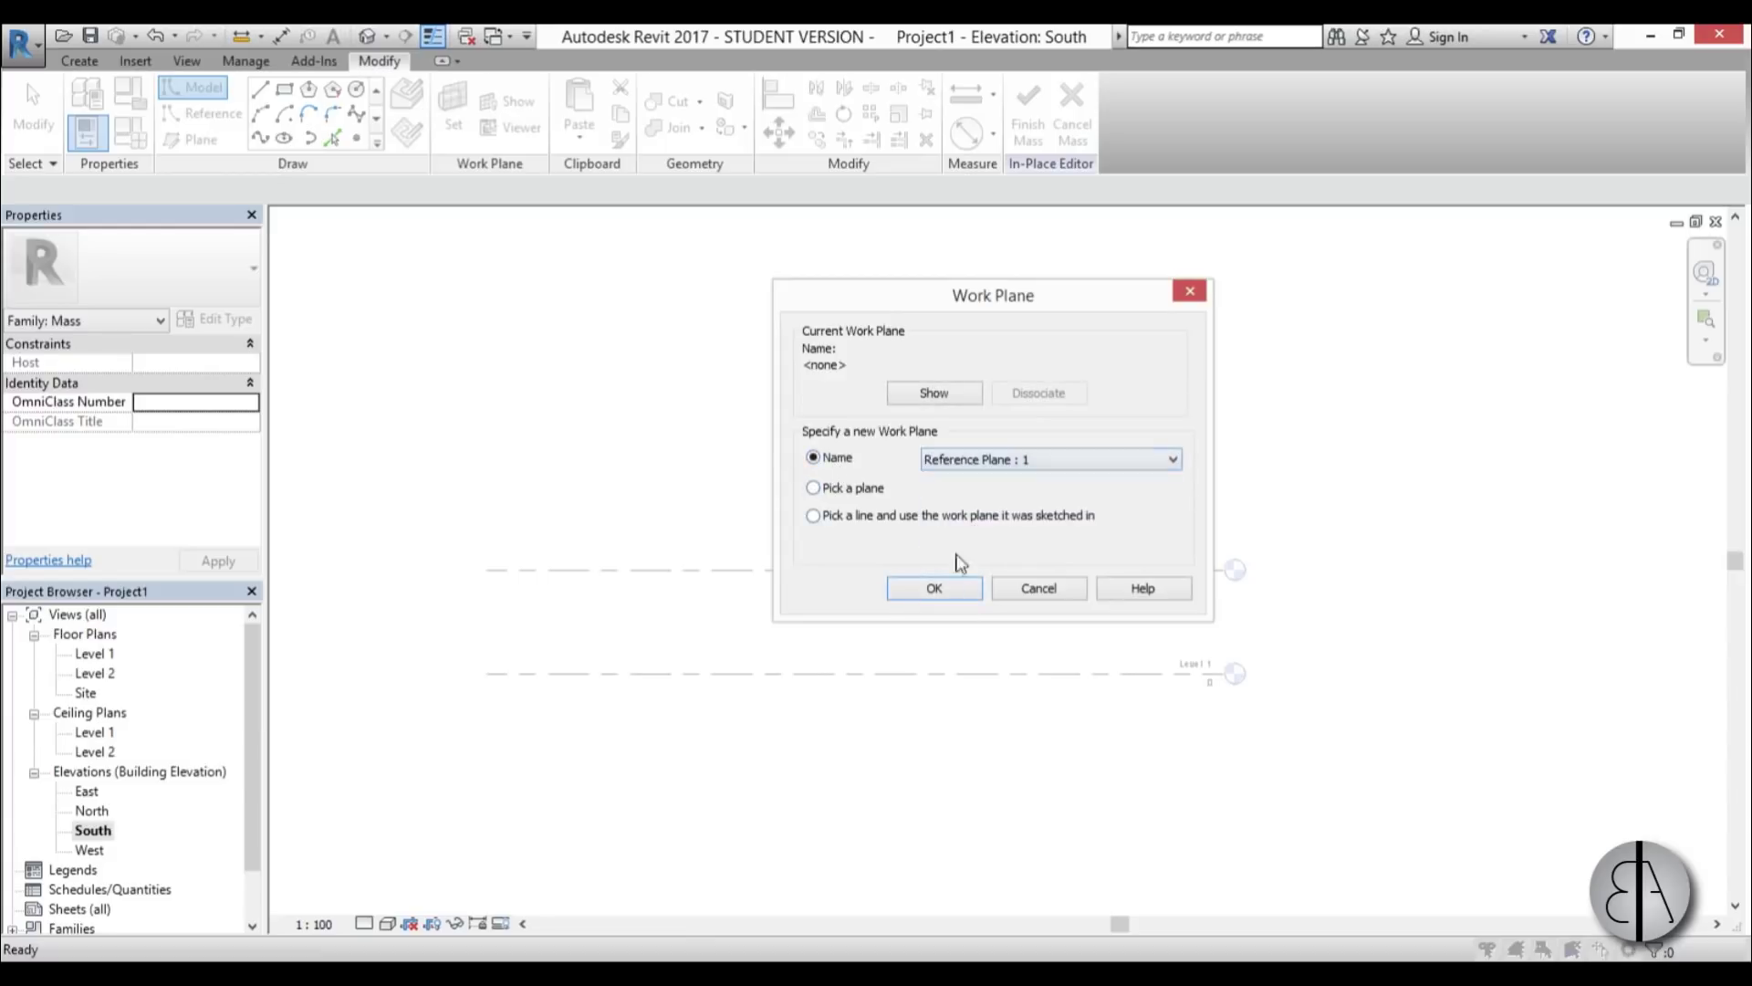
click(934, 588)
- Draw a vertical model line near the middle of the work plane, from well above Level 2 to below Level 1
click(263, 116)
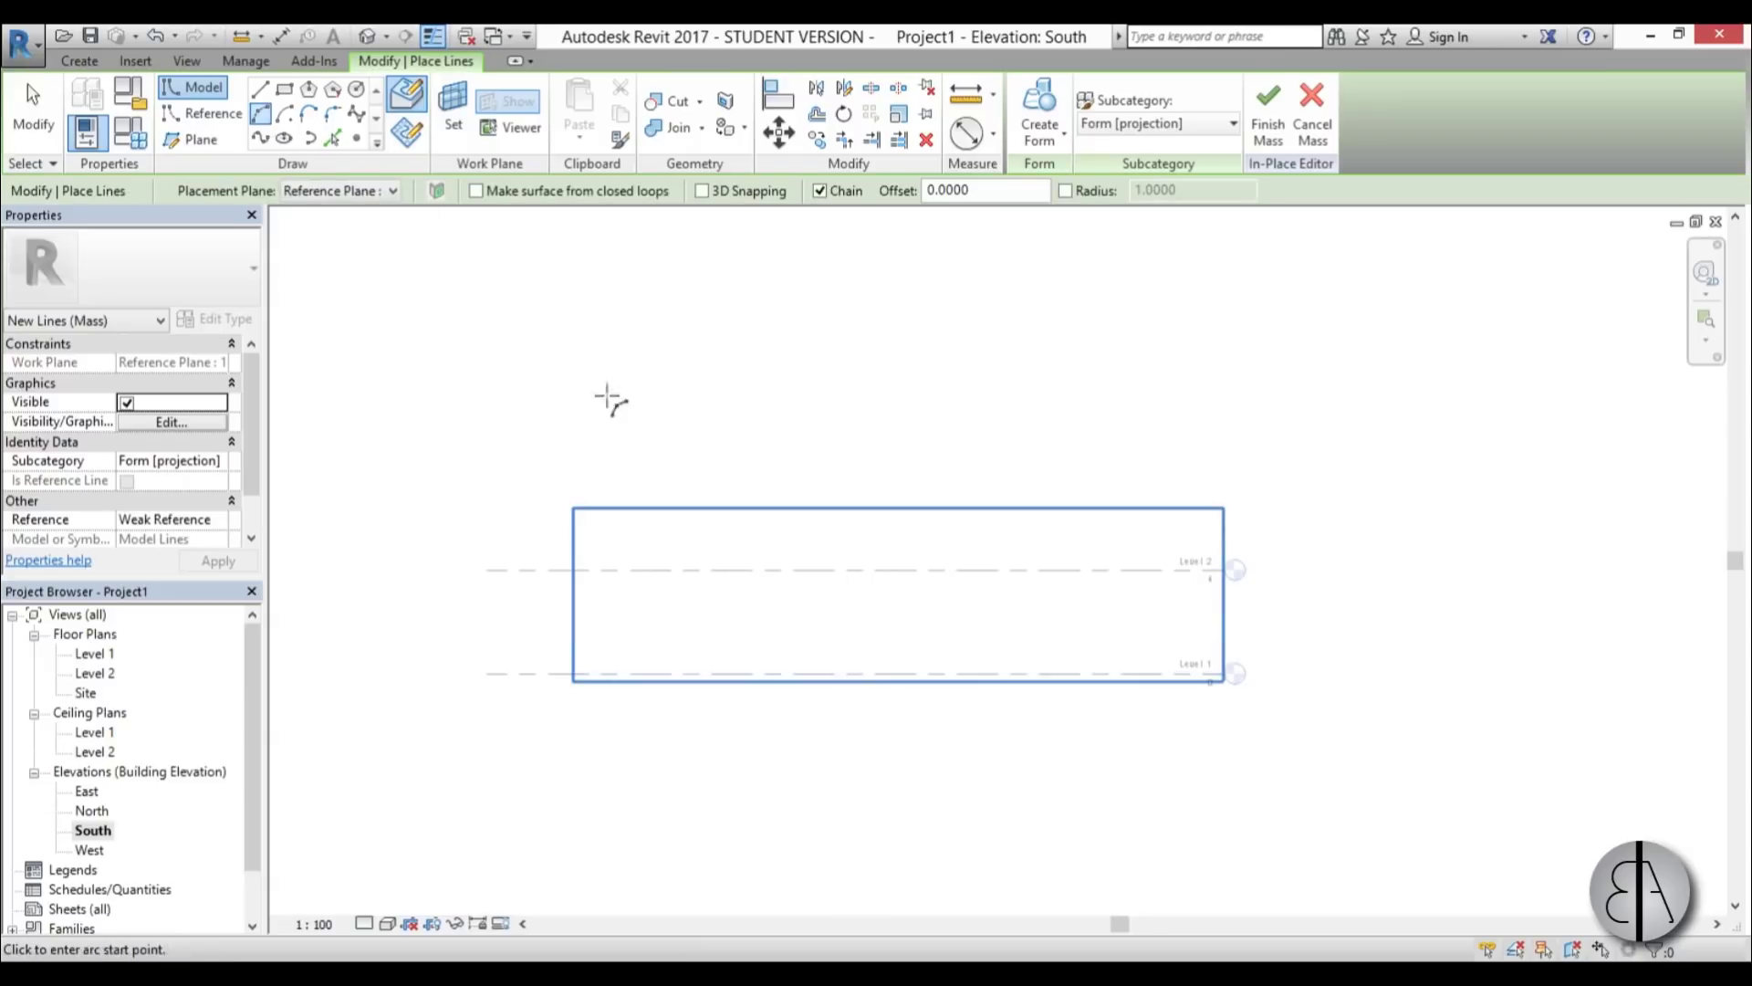
click(261, 91)
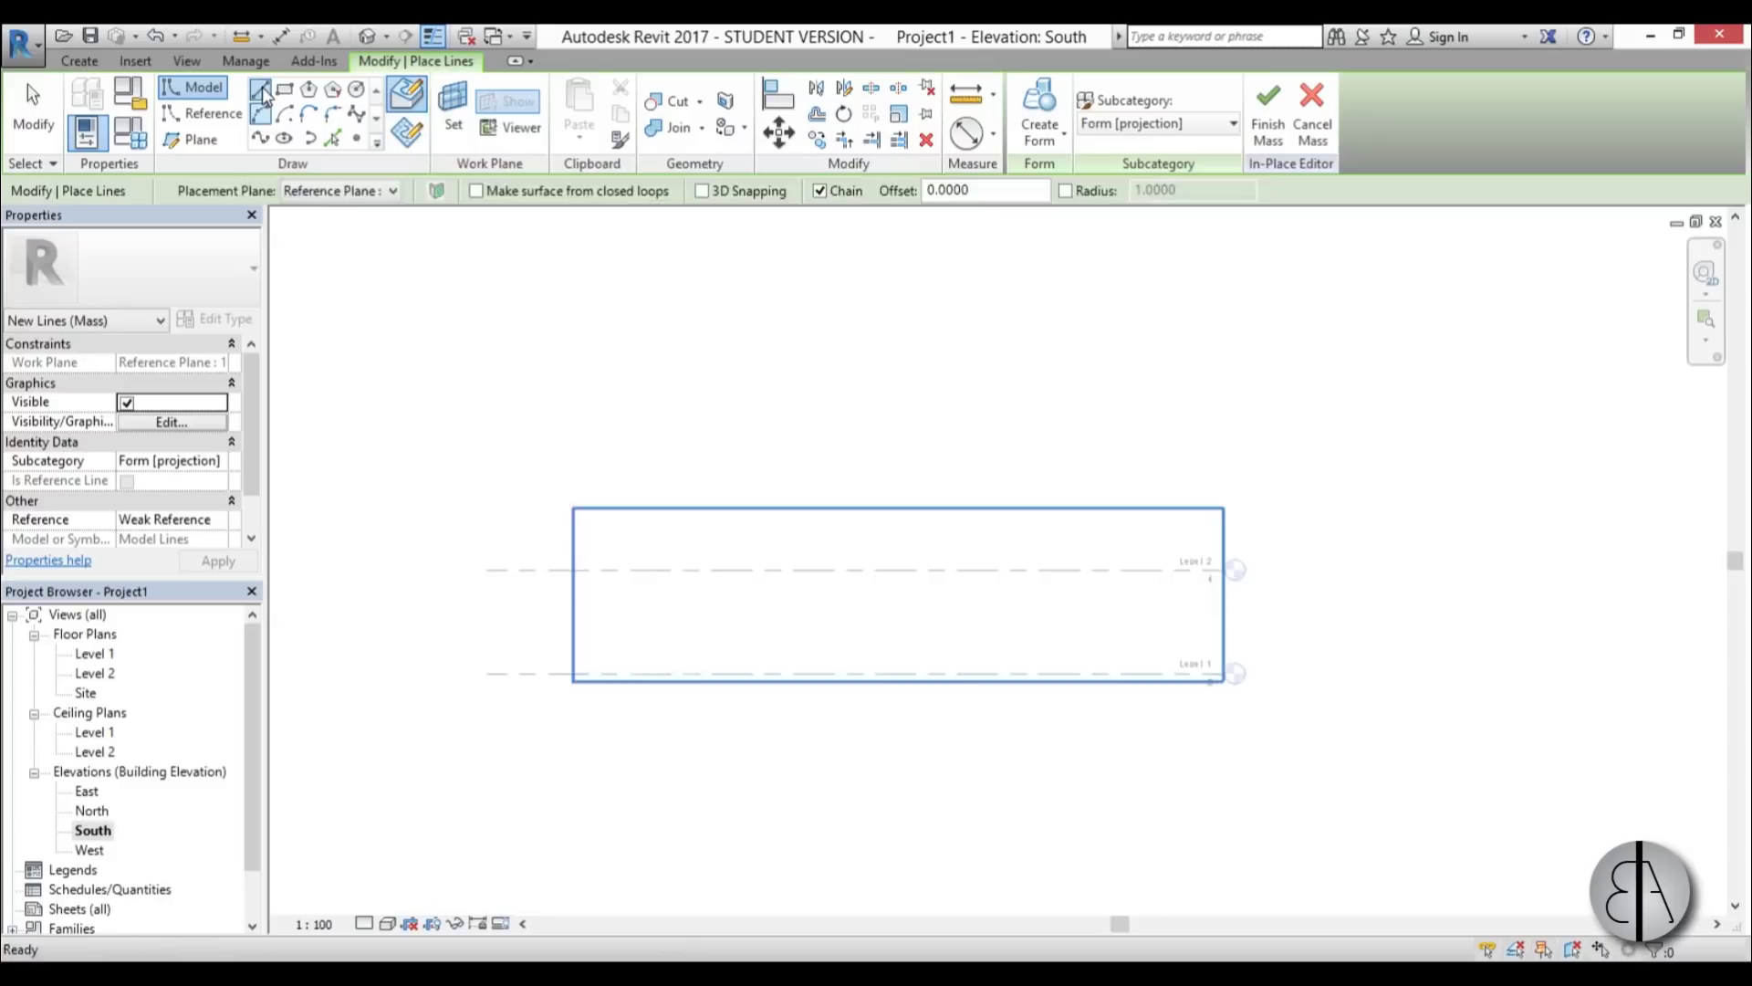
click(860, 375)
click(859, 750)
key(Escape)
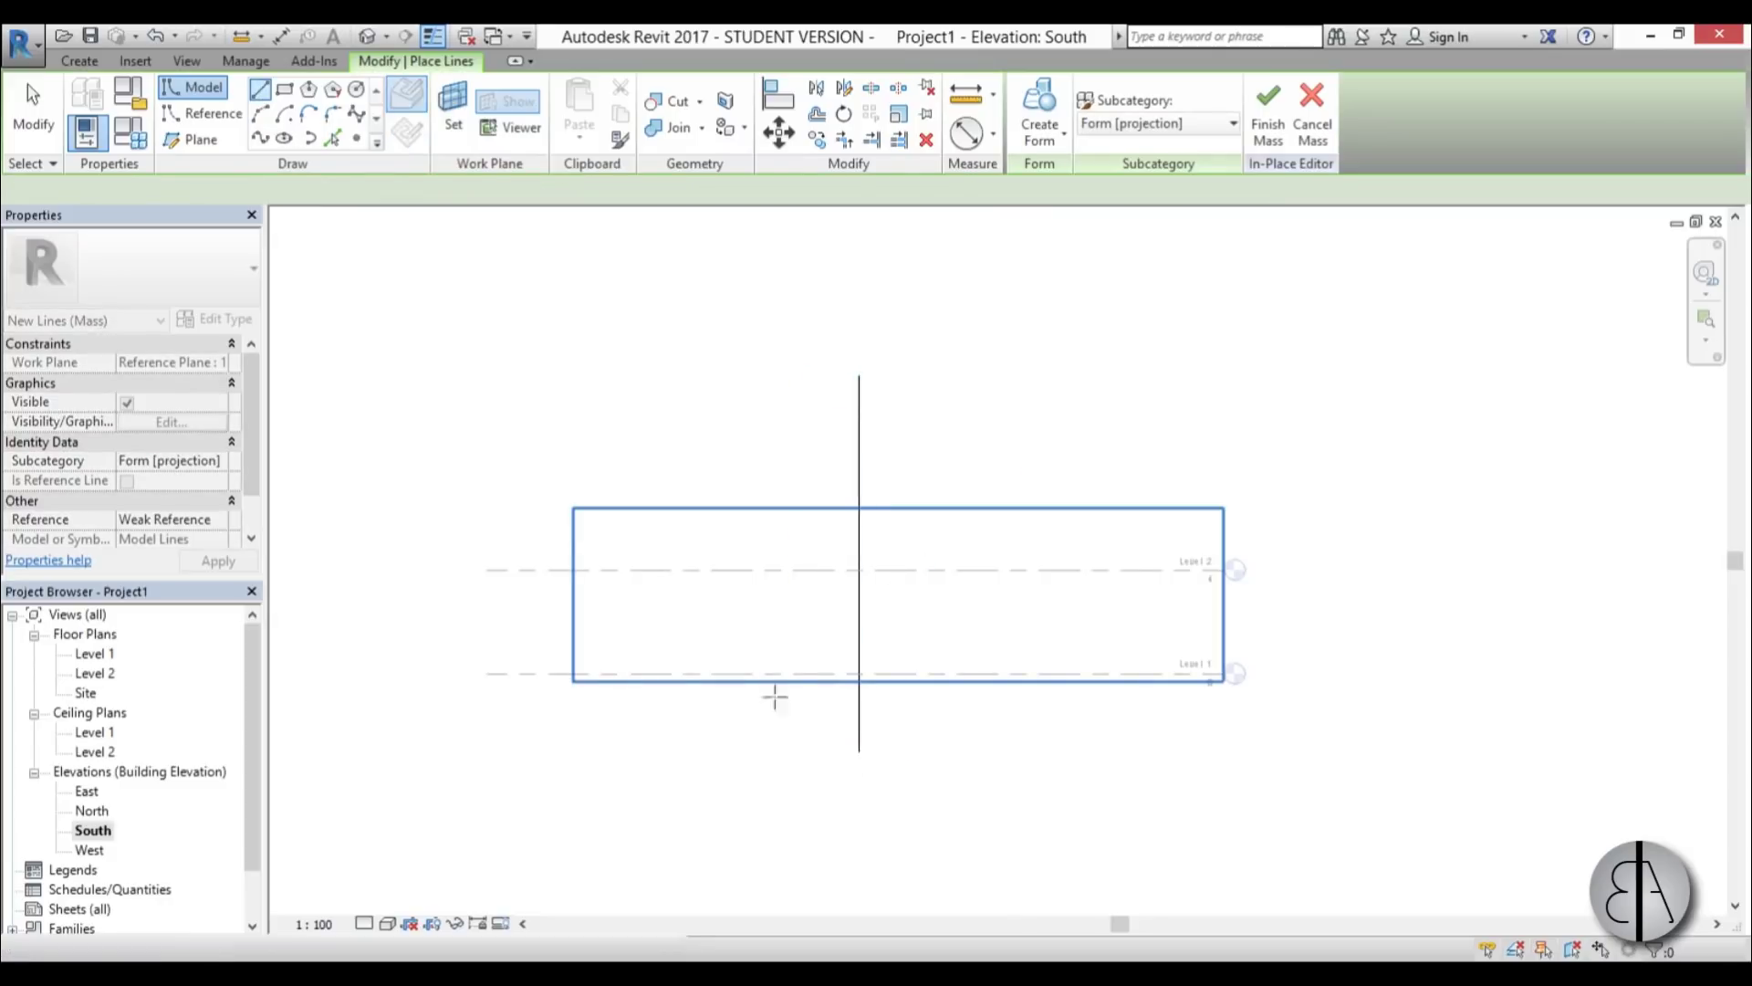
- Draw a start-end-radius arc of about 13.2 m radius from Level 1, left of the vertical line, to that line's upper end
click(263, 113)
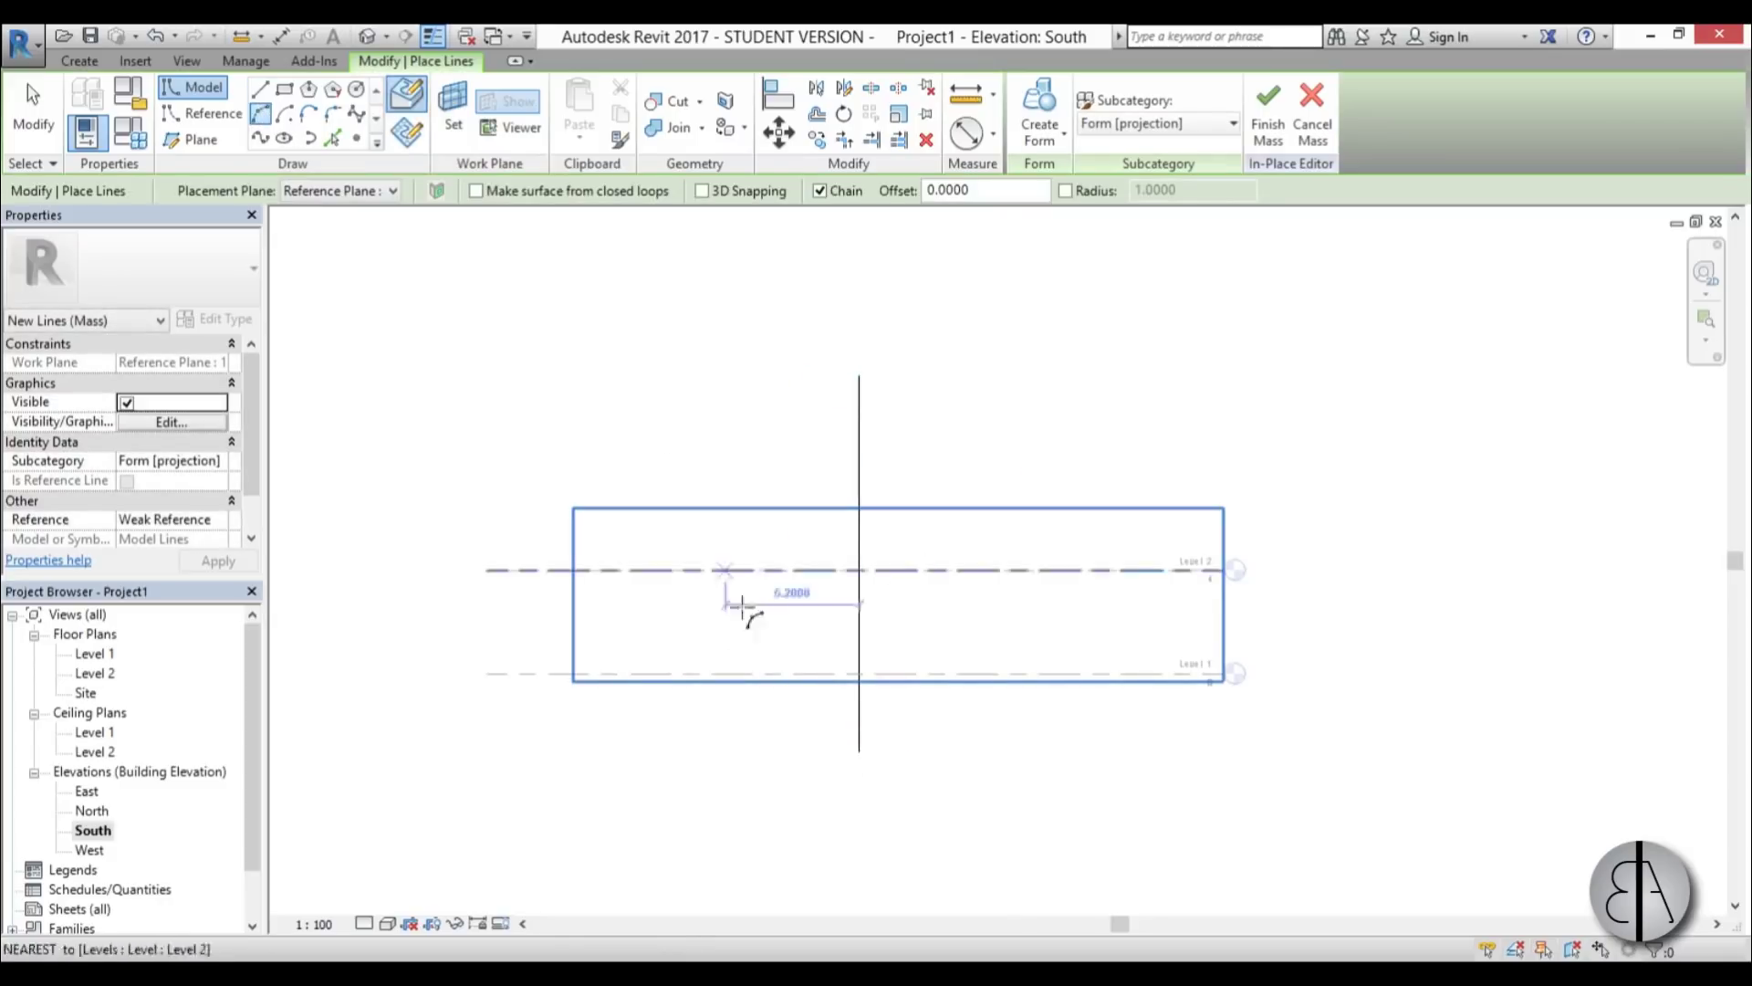
click(683, 674)
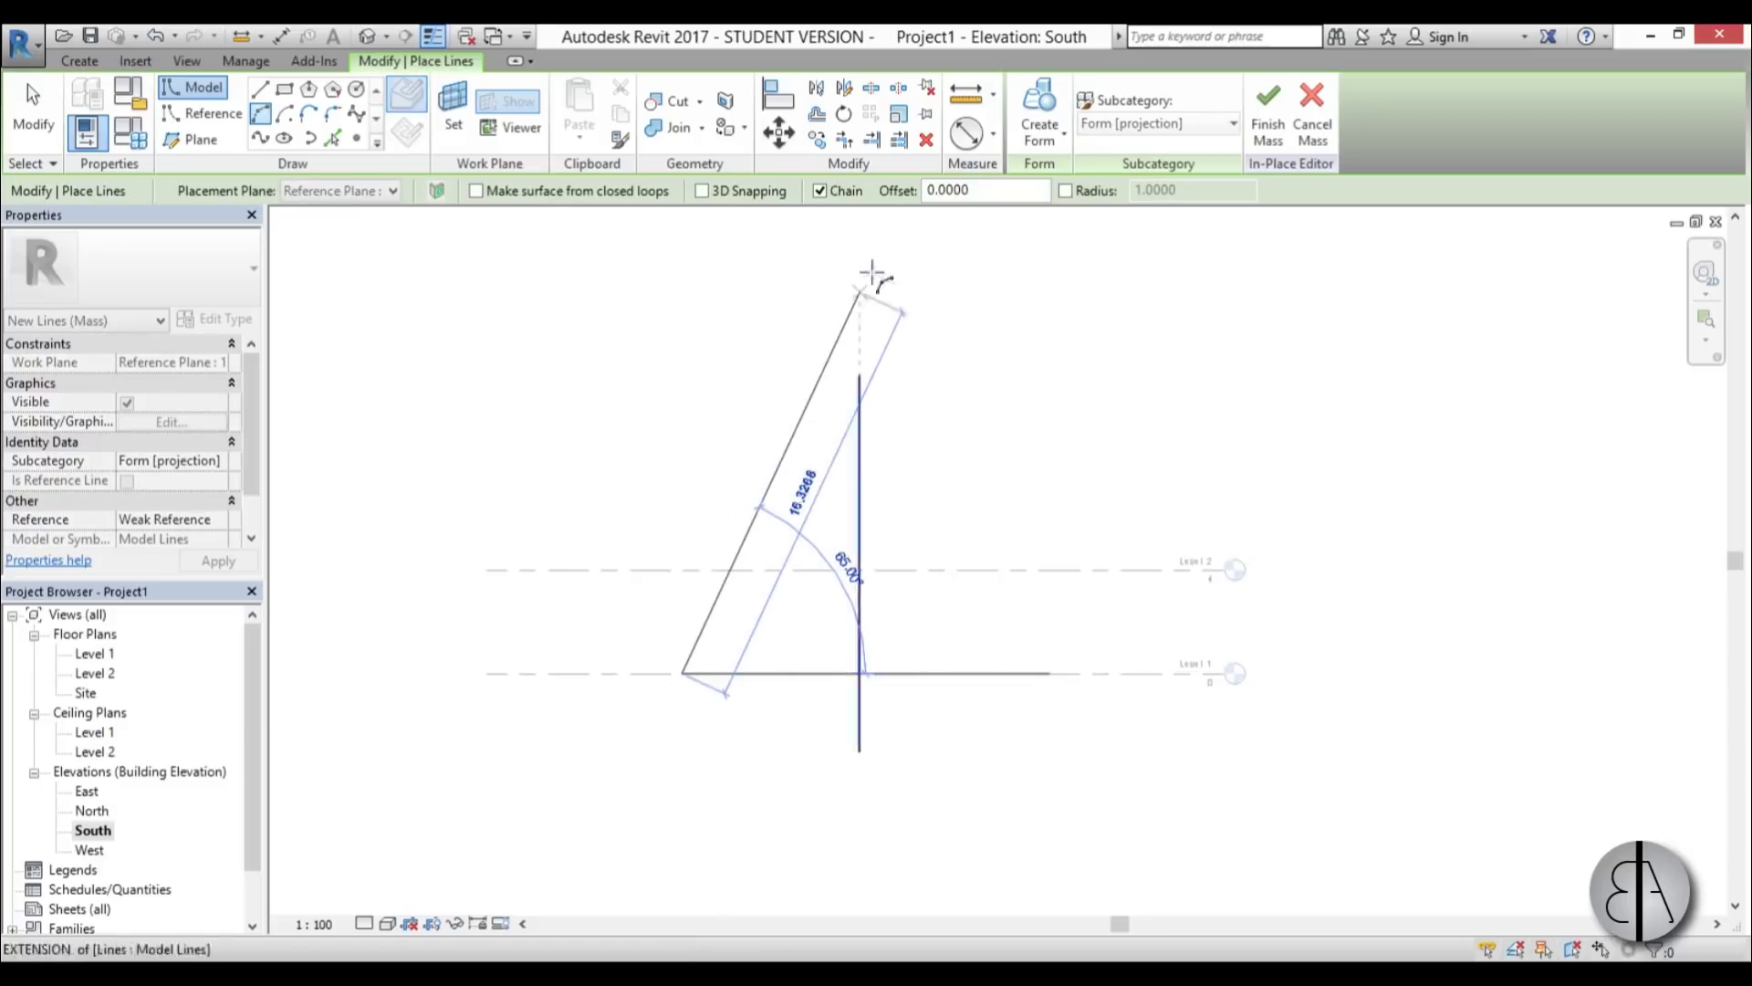
click(859, 378)
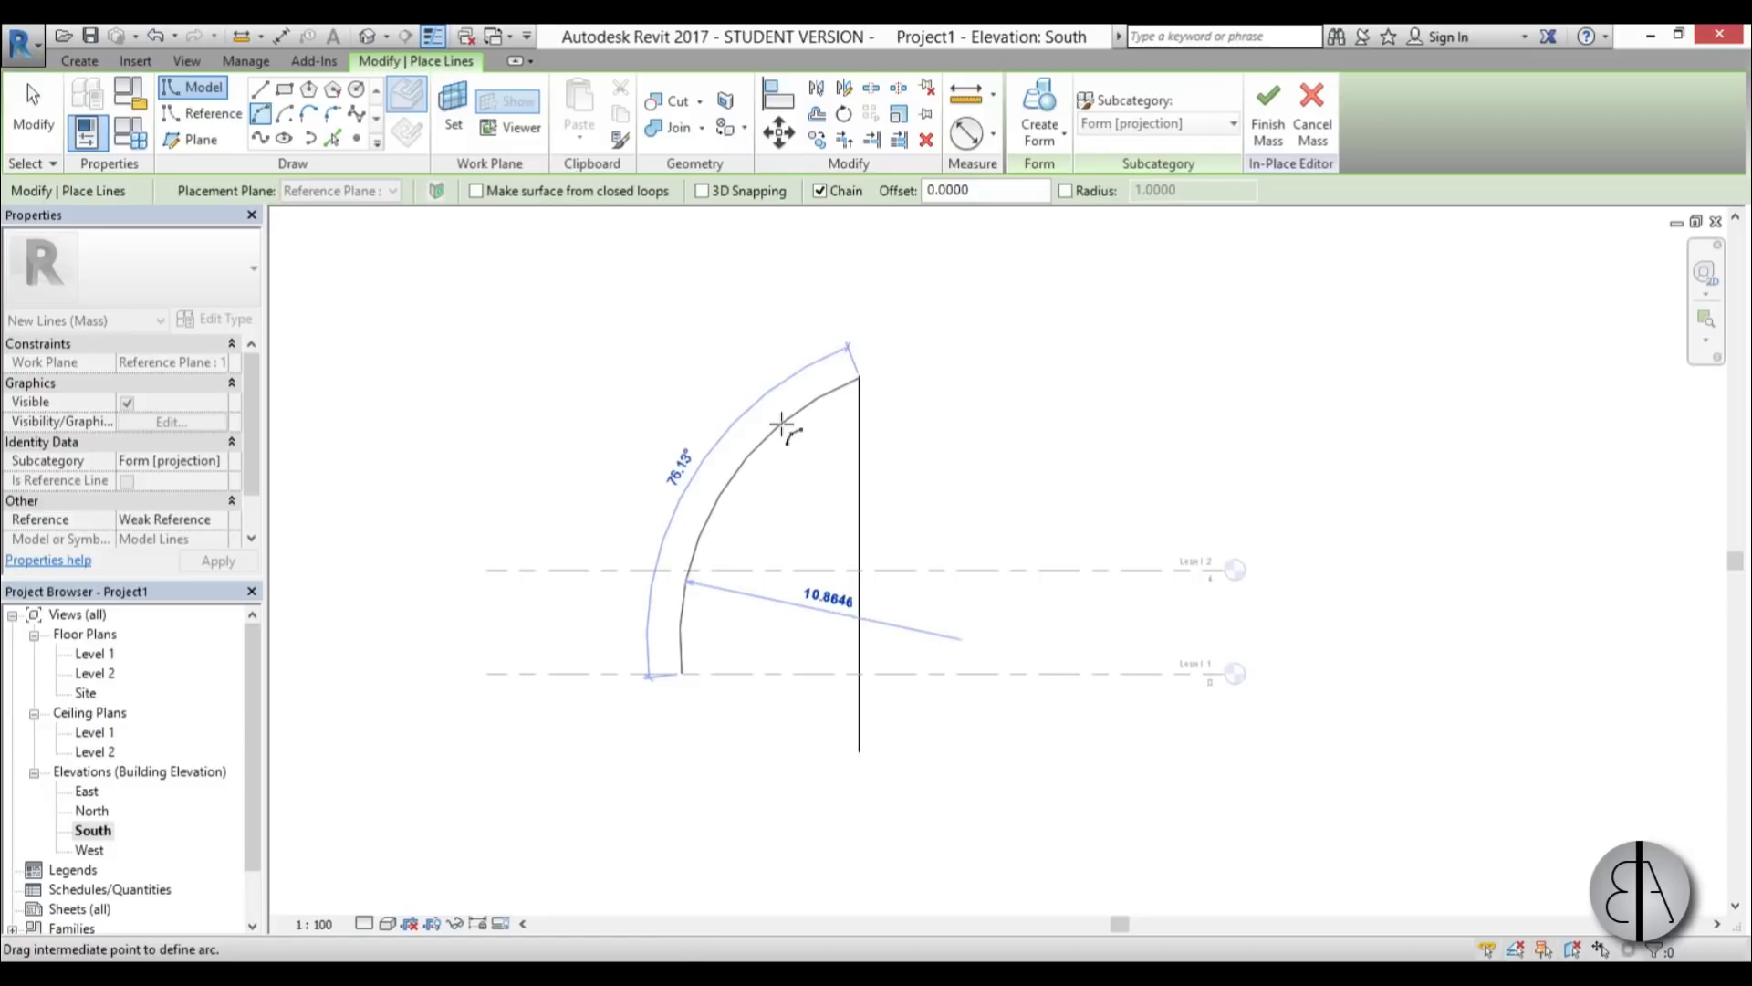
click(788, 429)
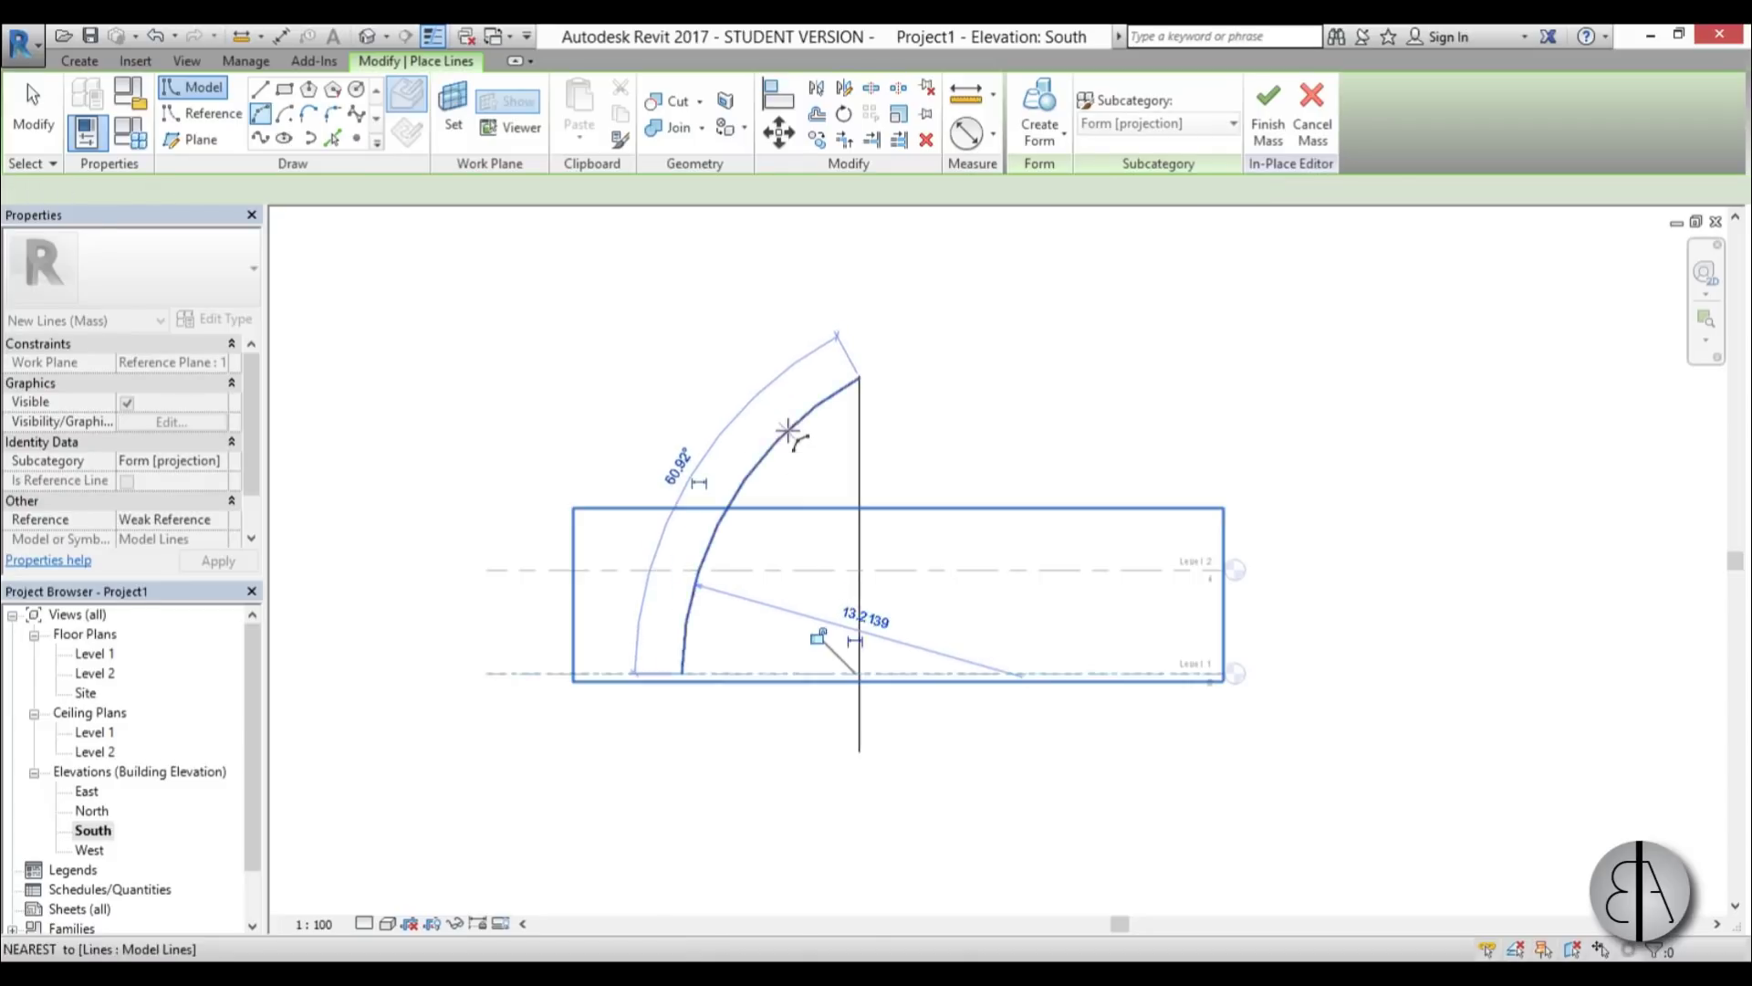
key(Escape)
key(Escape)
- Mirror the arc about the vertical line to form a pointed arch
click(765, 454)
key(m)
key(m)
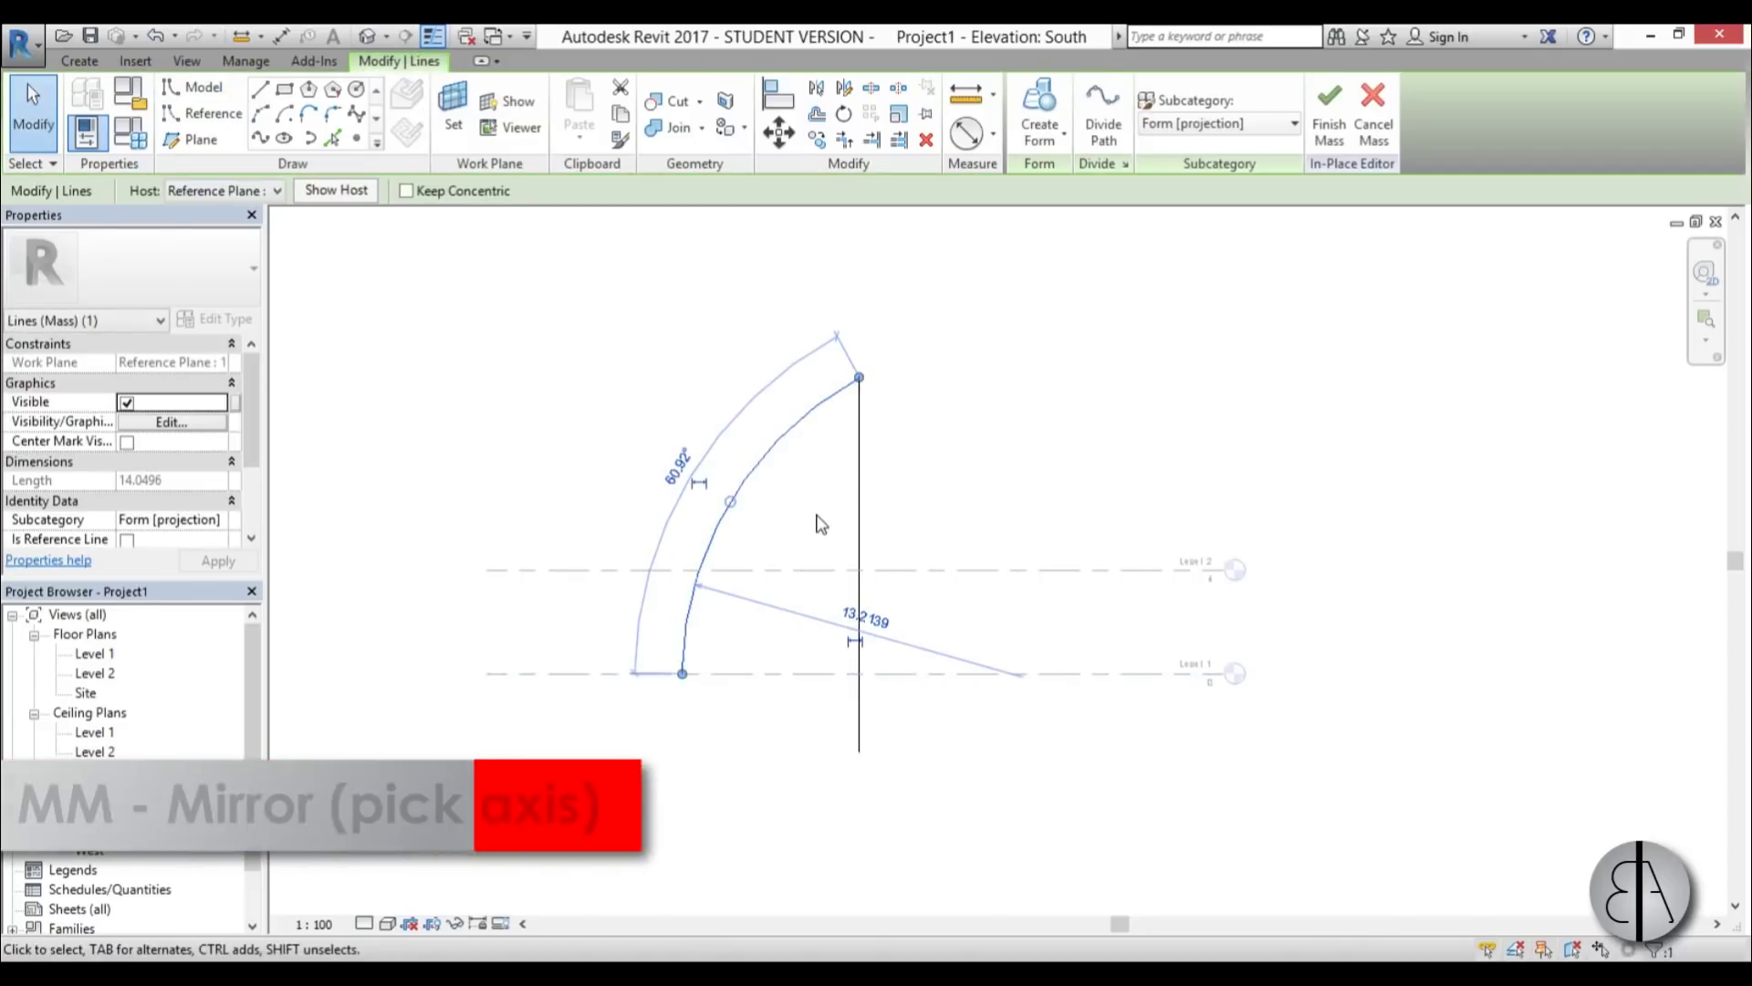
click(858, 545)
key(Escape)
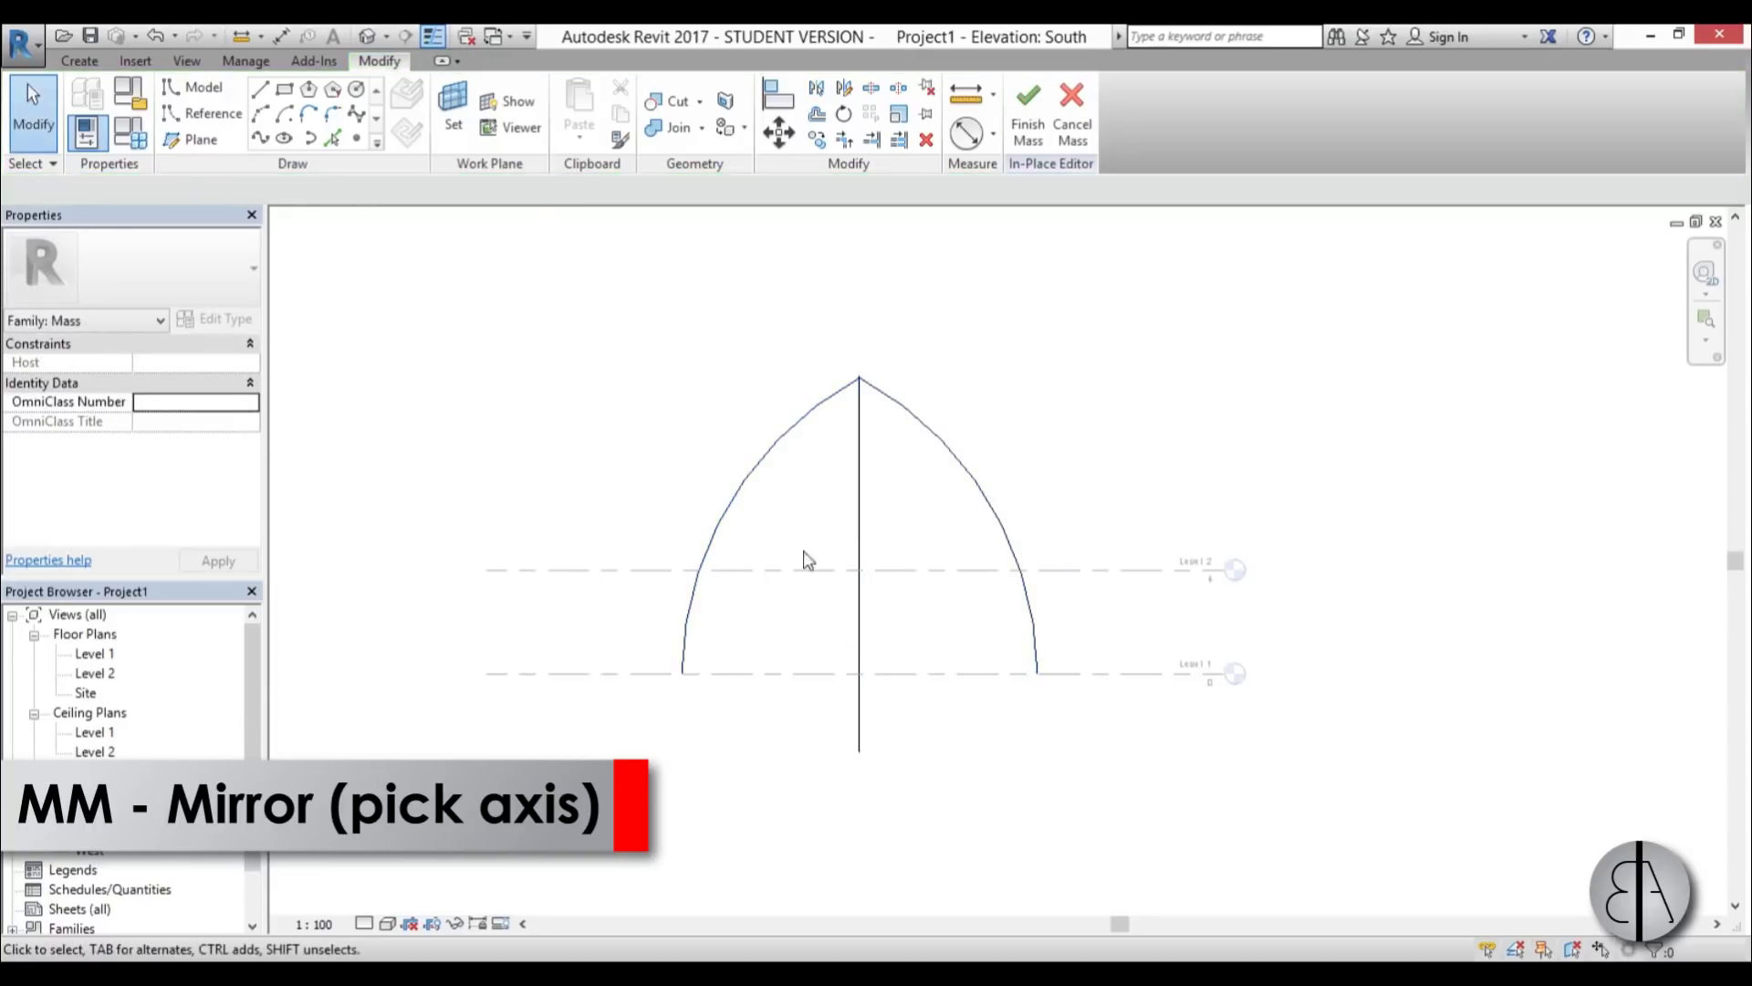
- Delete the vertical line between the two mirrored arcs
click(858, 525)
key(Delete)
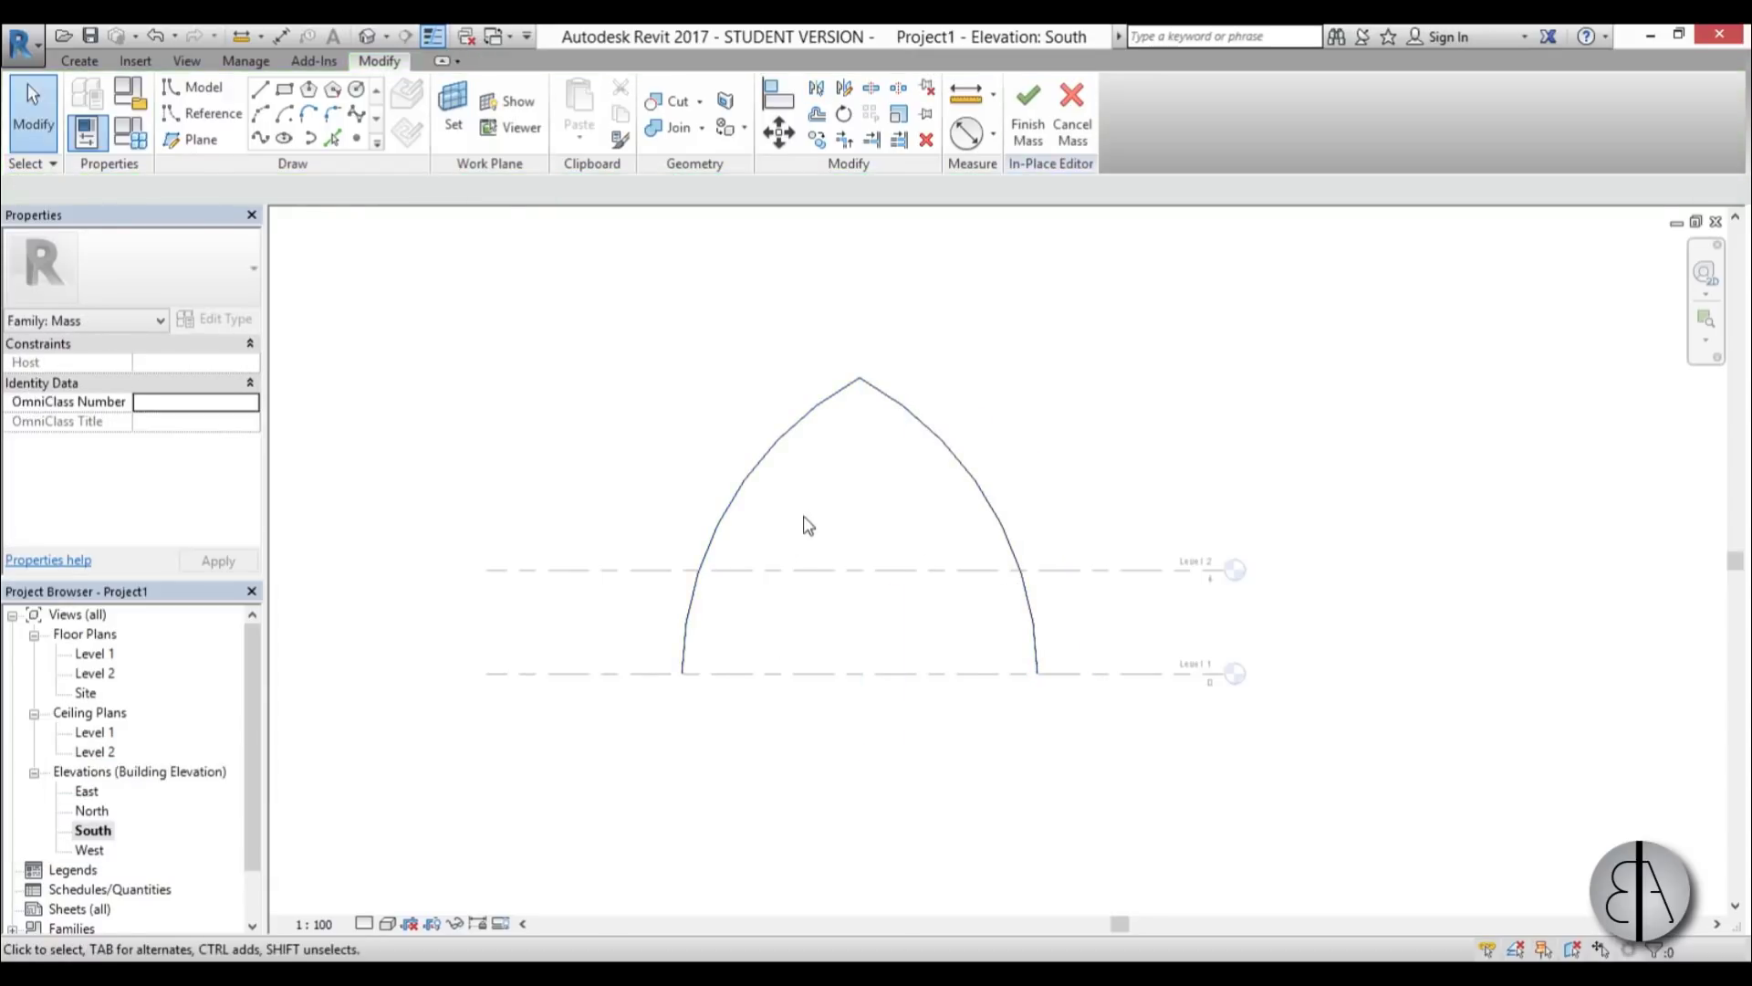
scroll(896, 500, up, 3)
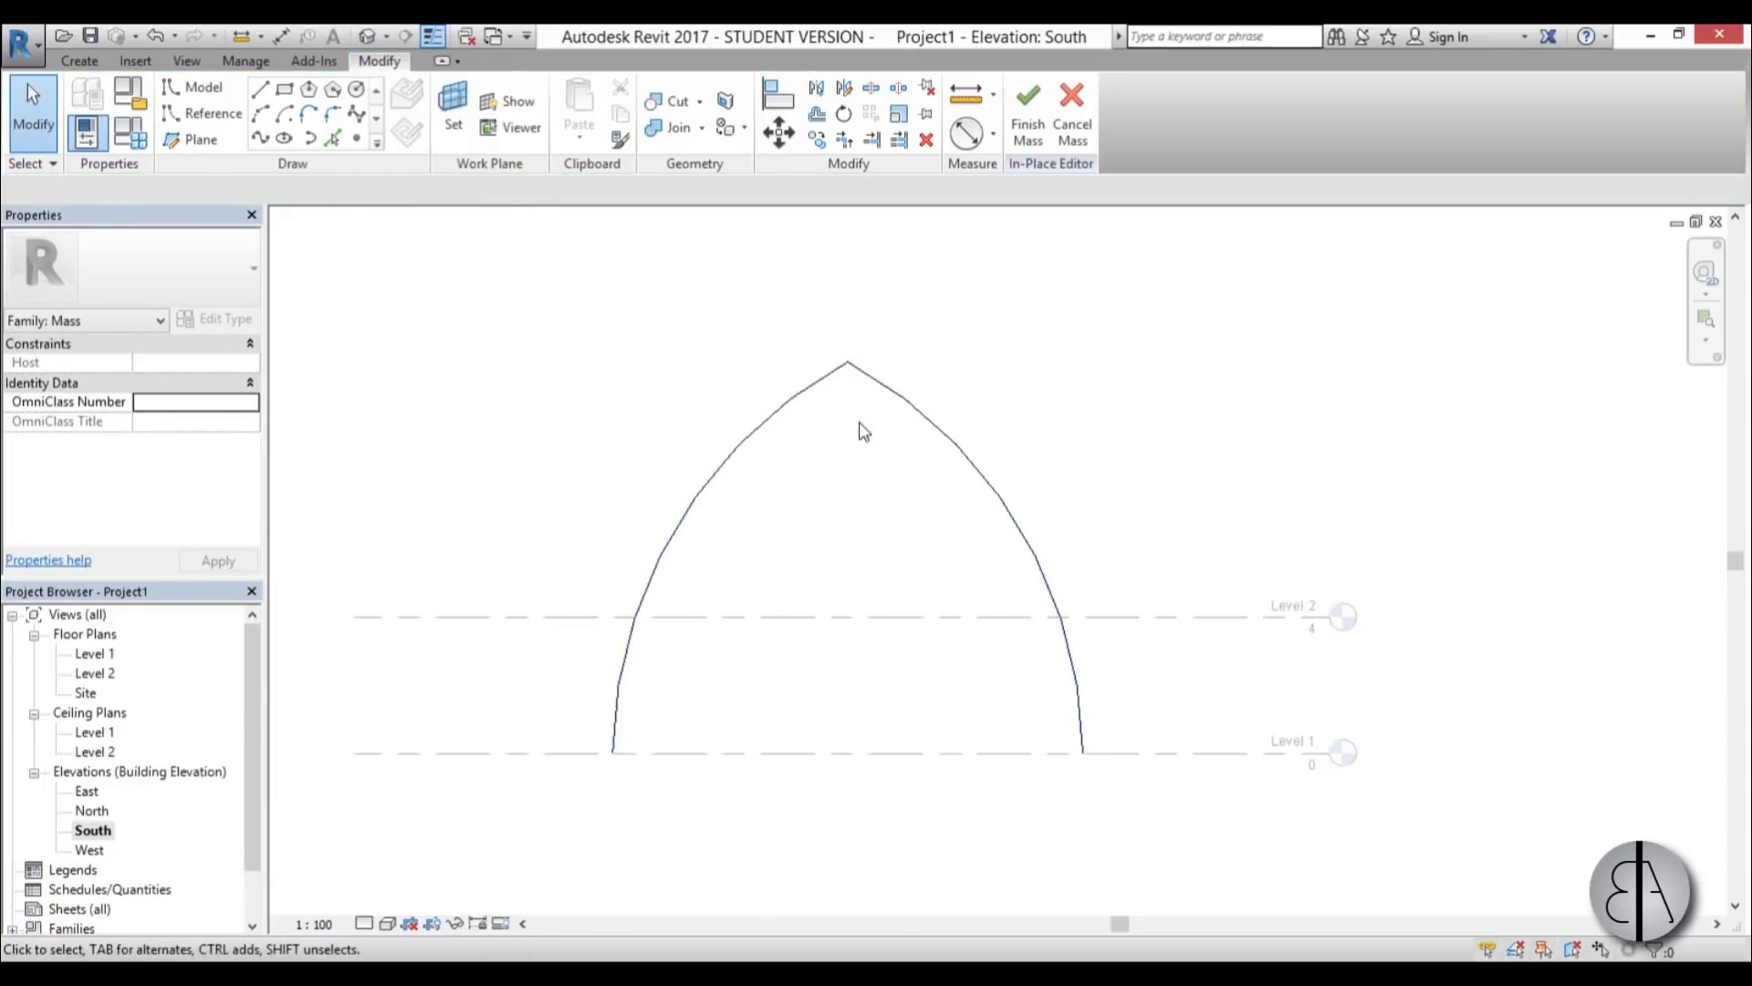
key(Tab)
click(1008, 508)
key(Escape)
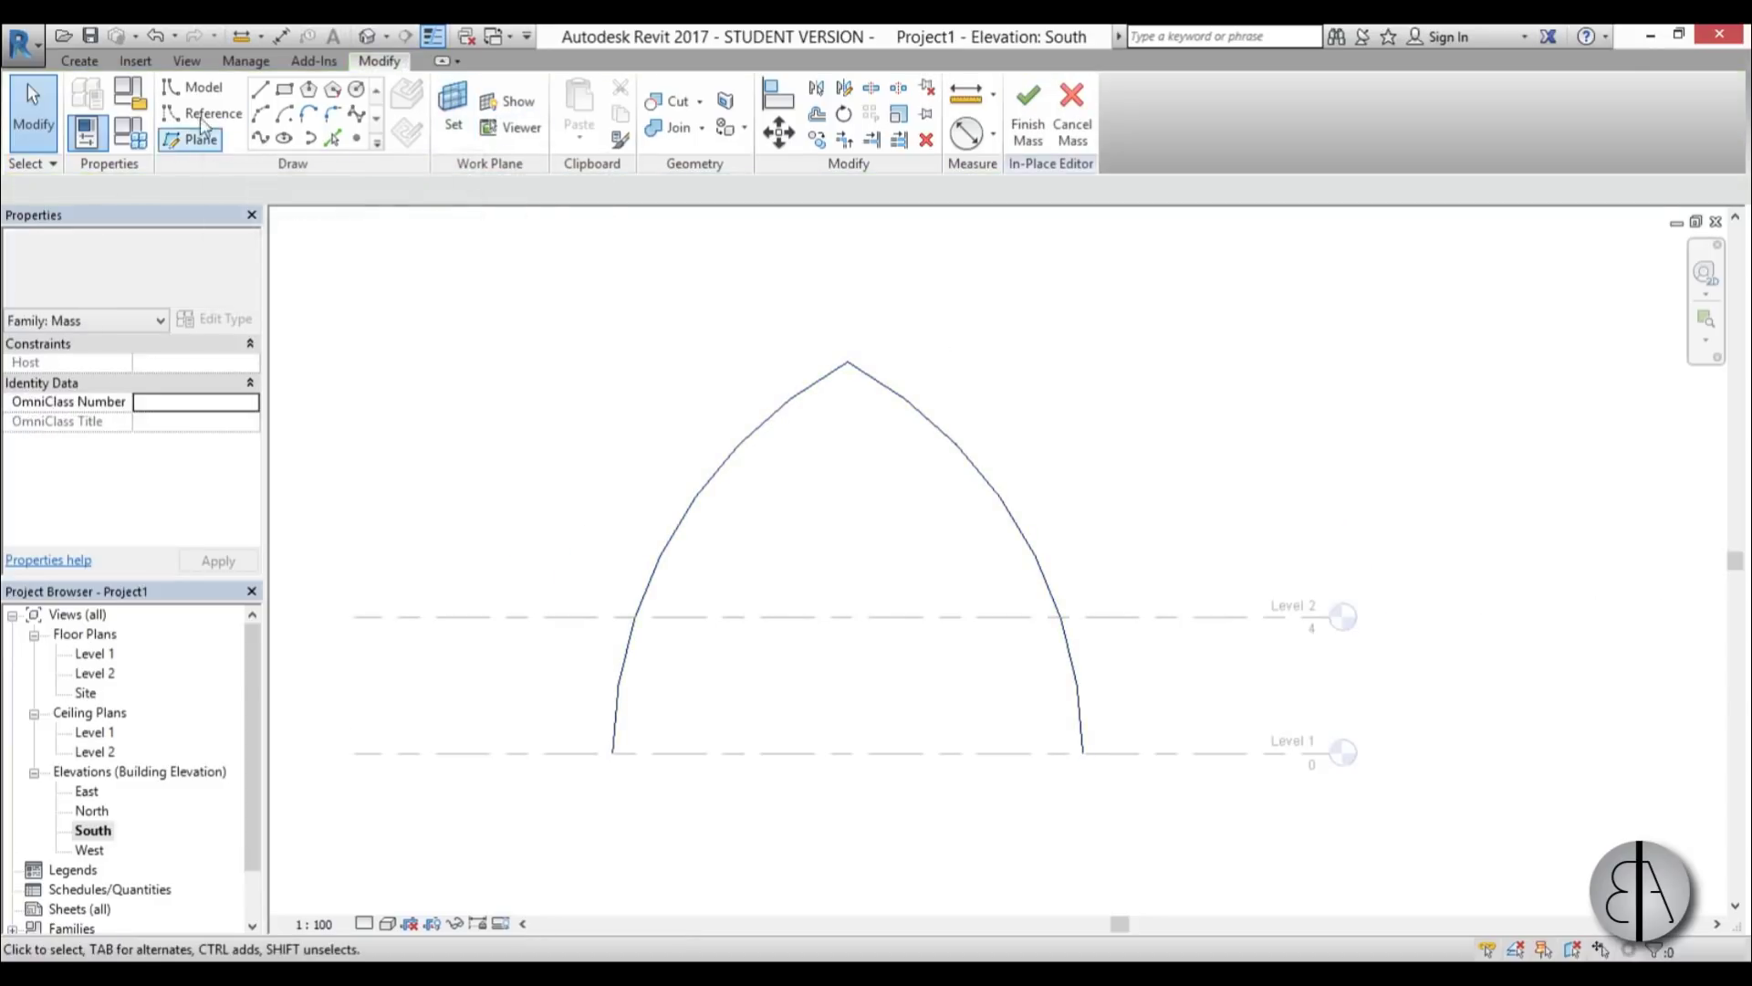
- Set Reference Plane : 2 as the work plane for model lines, with drawing on the work plane enabled
click(202, 91)
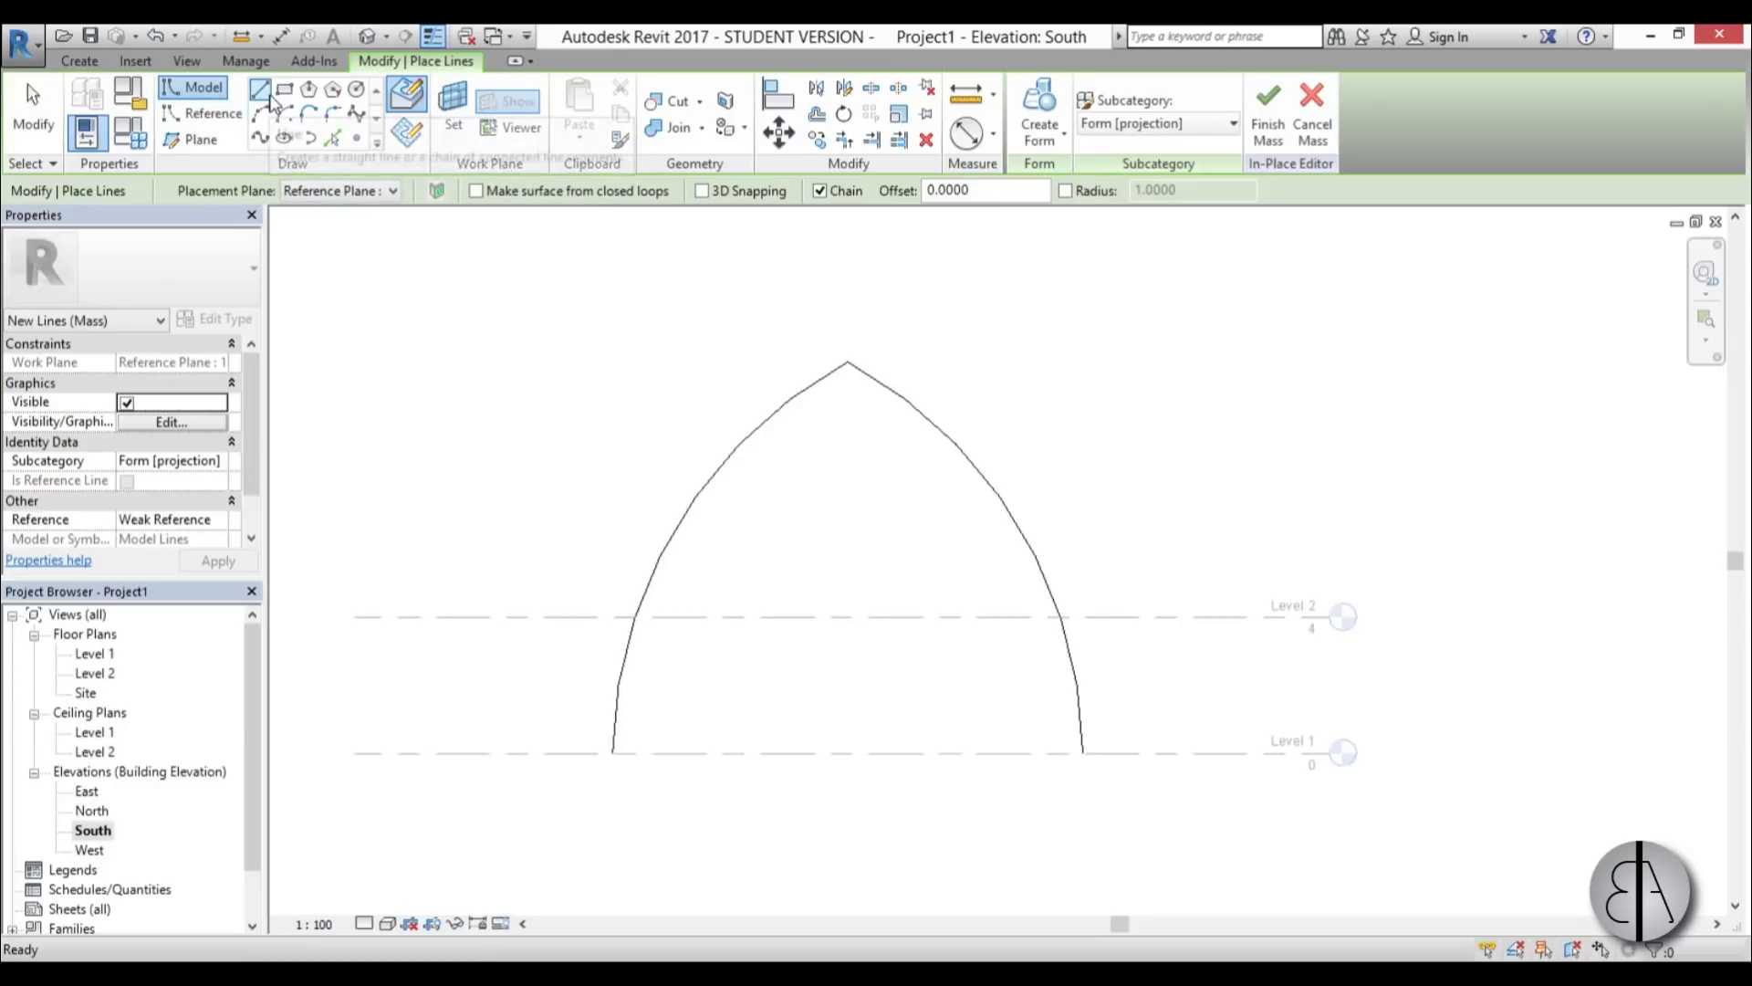
click(453, 110)
click(1002, 462)
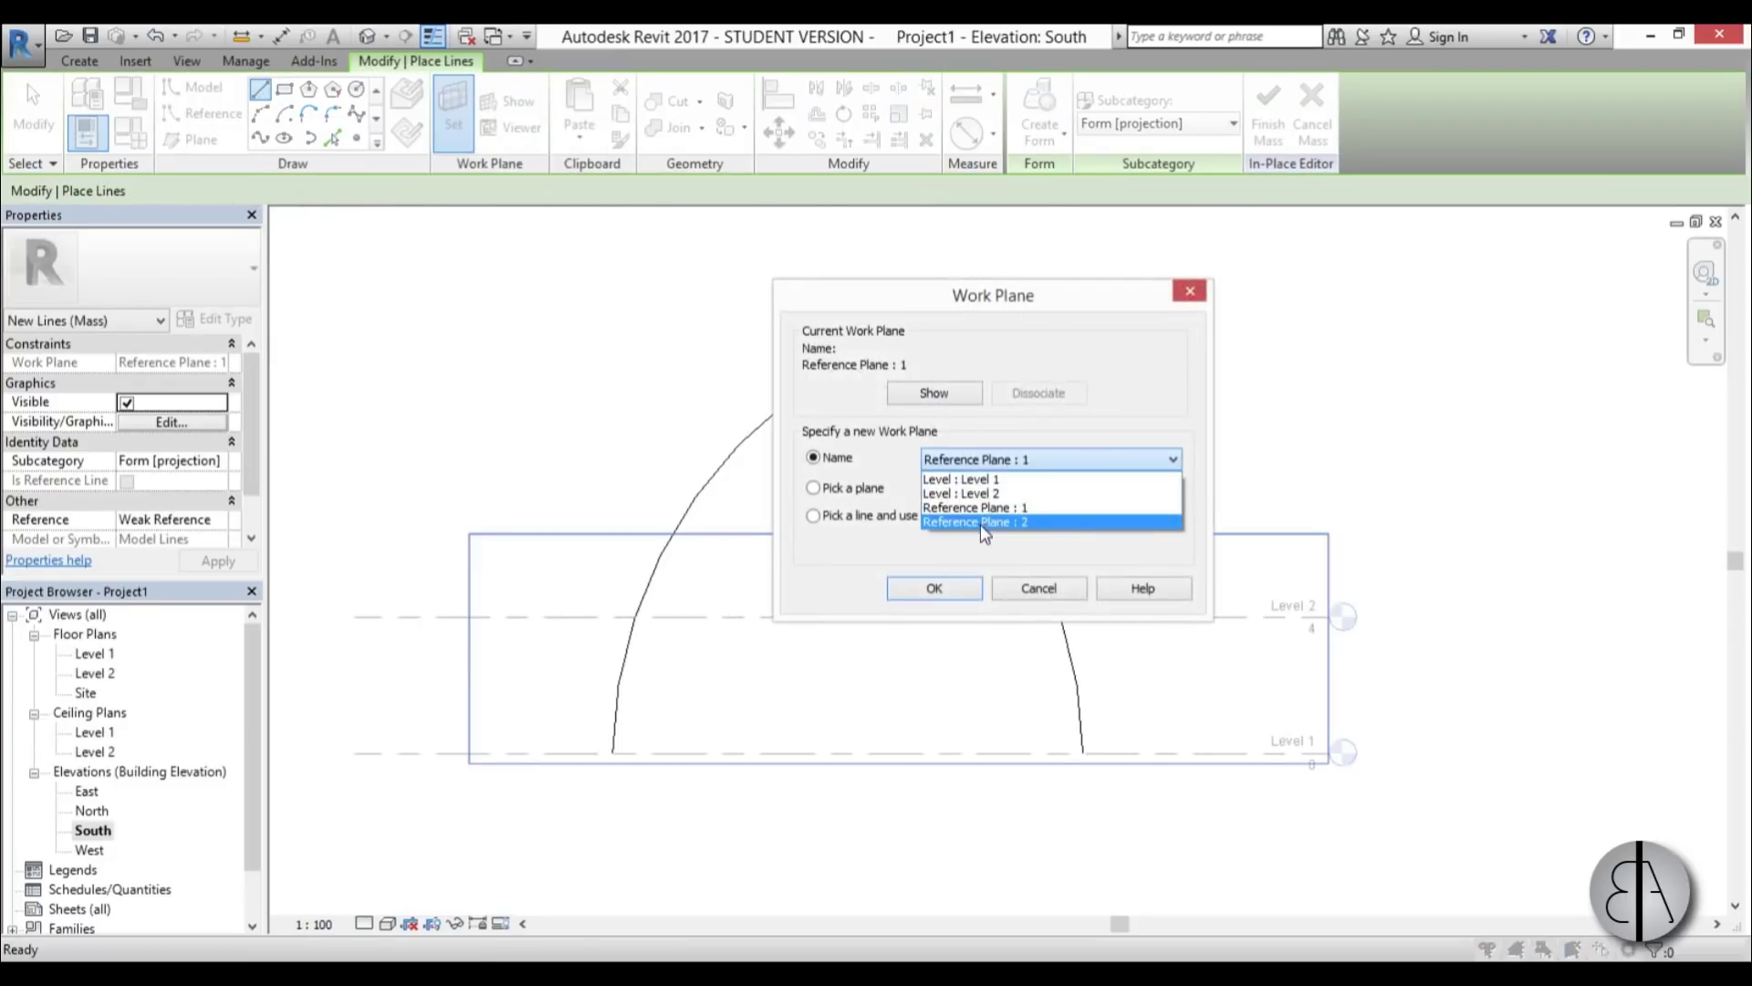
click(980, 523)
click(931, 584)
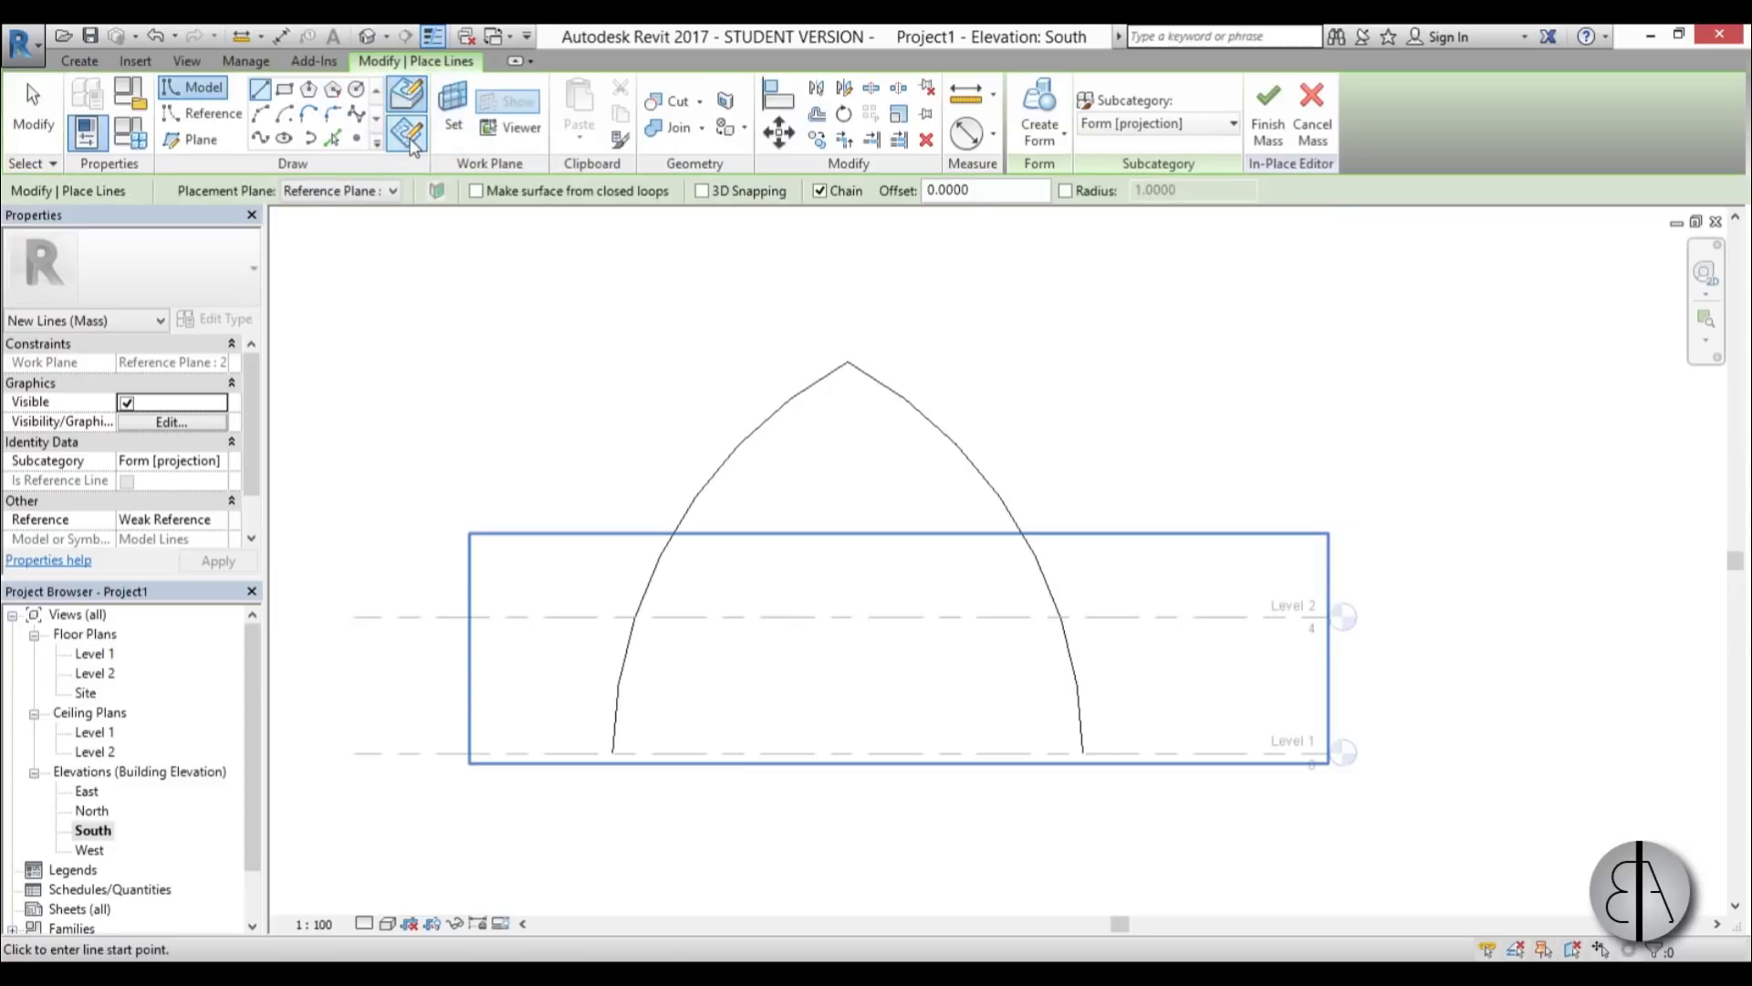
click(408, 137)
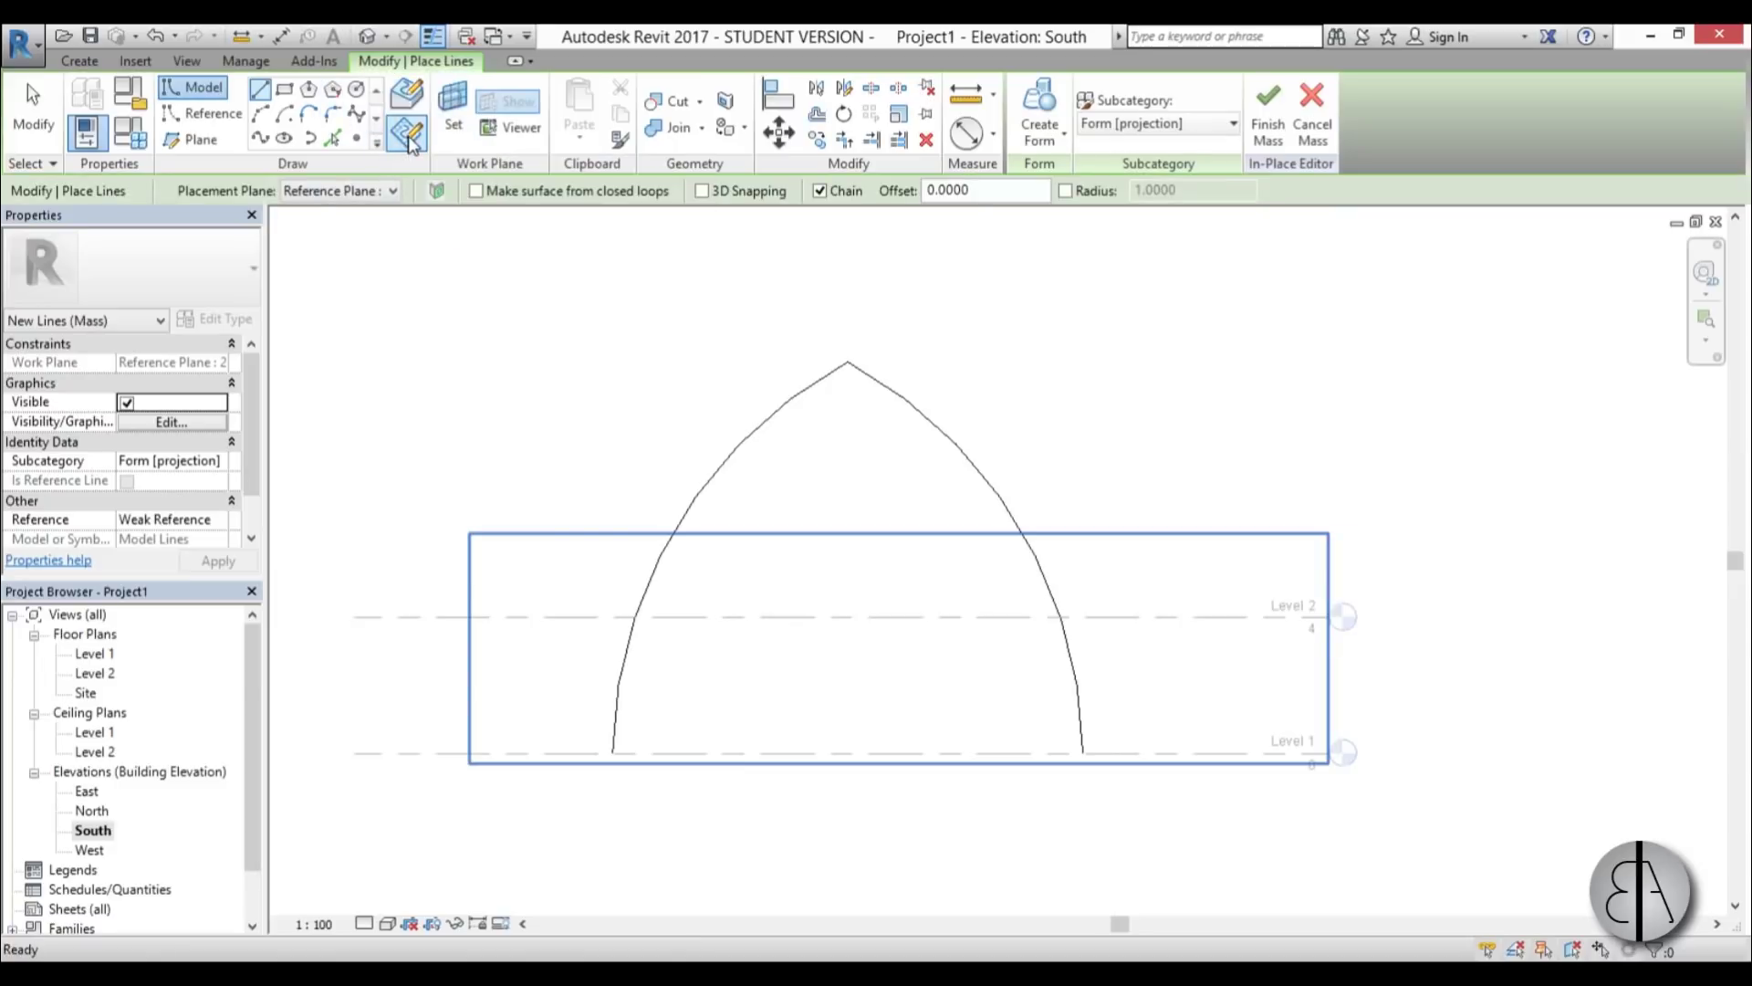
- Draw a vertical model line about 6.5 m long from the arch's apex downward
click(848, 362)
click(847, 584)
key(Escape)
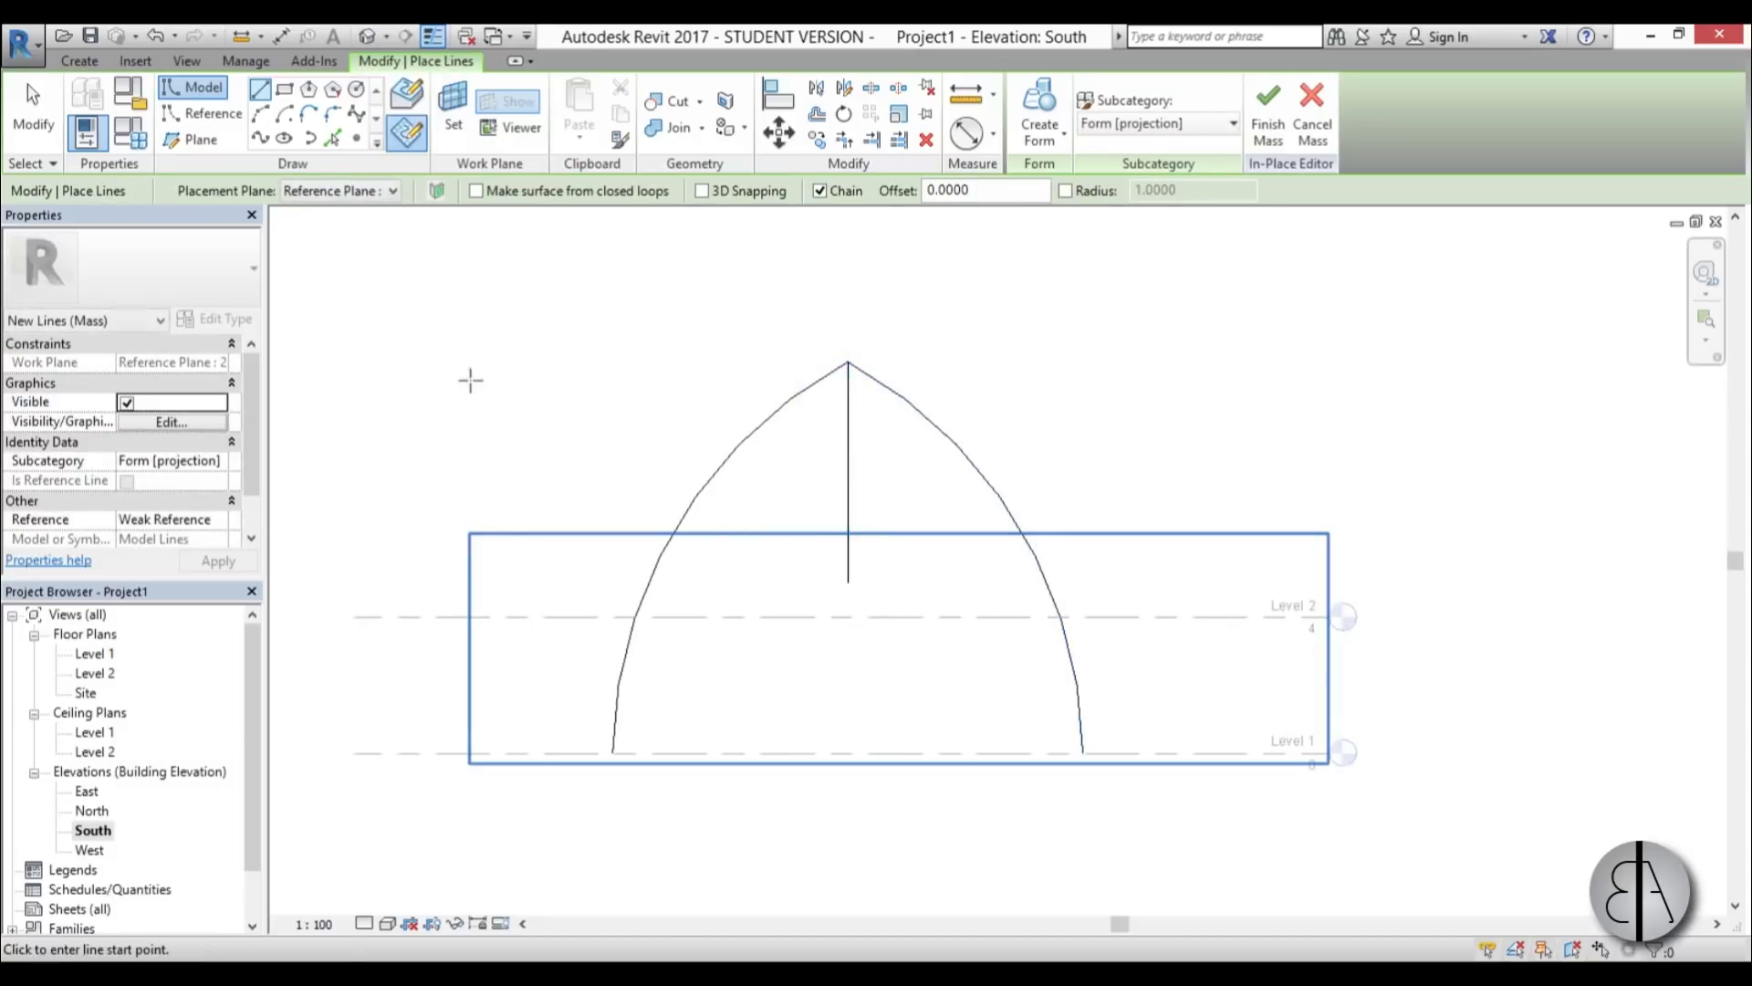
key(Escape)
click(261, 113)
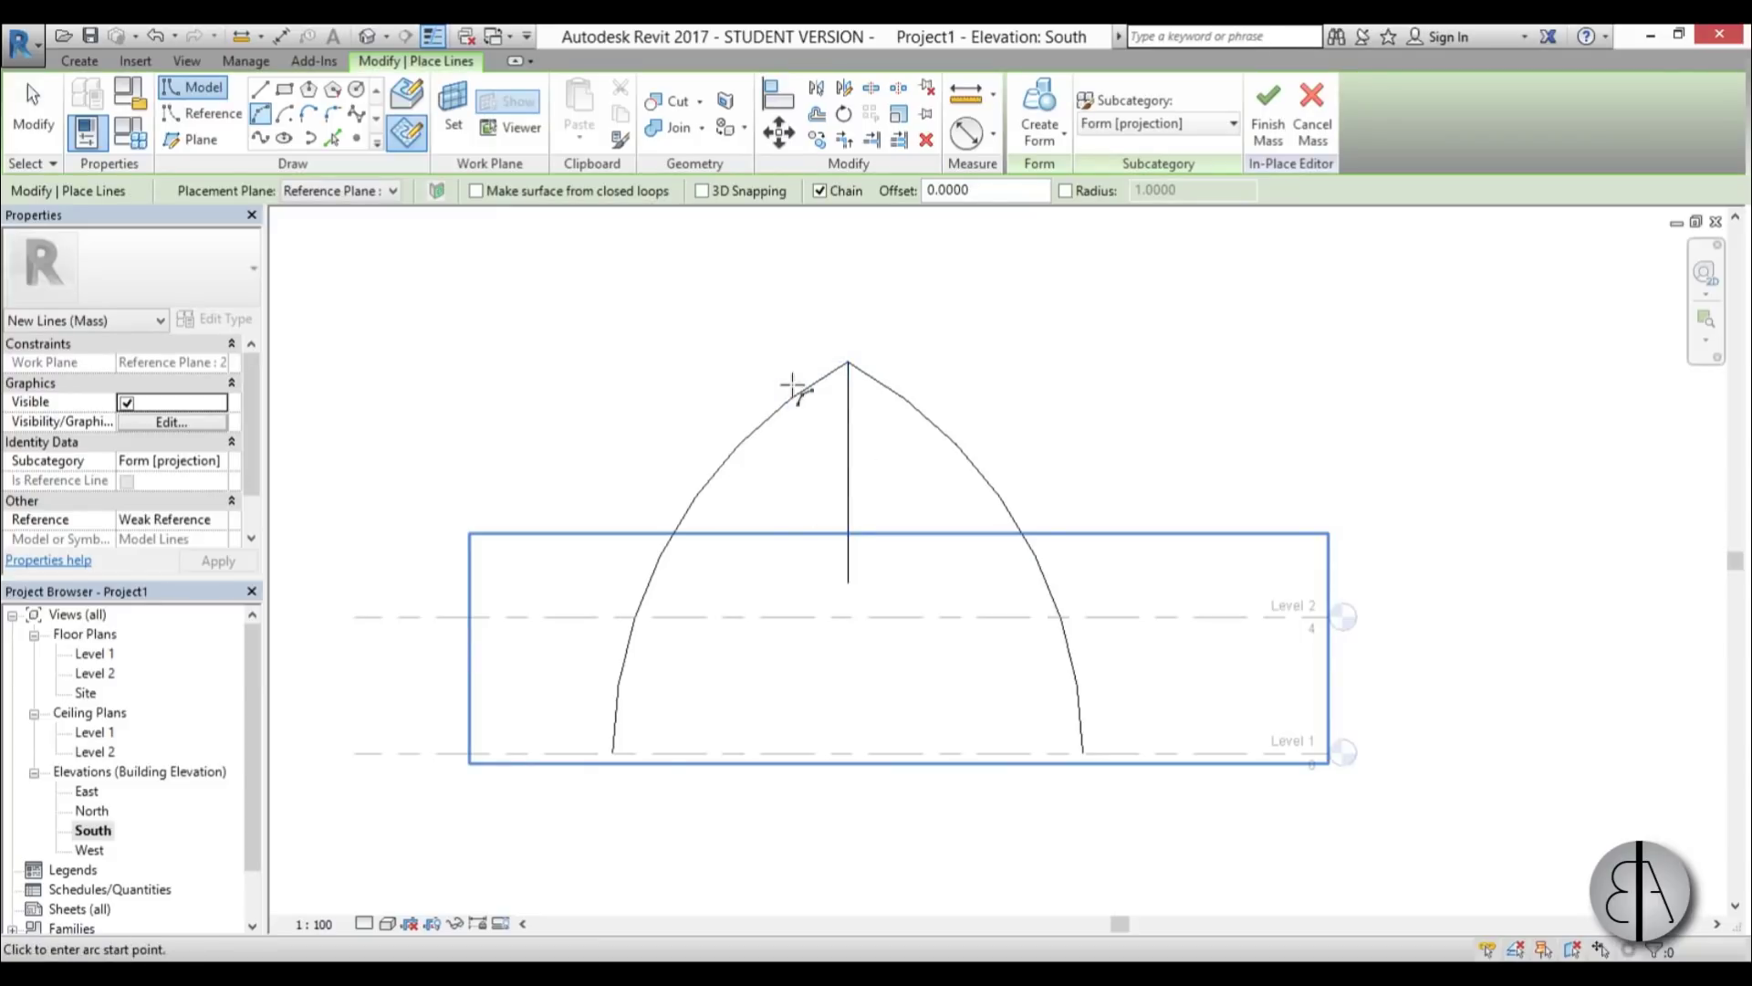
- Create a smaller pointed arch on Reference Plane : 2 by picking both existing arcs with a 2 m inward offset
click(334, 140)
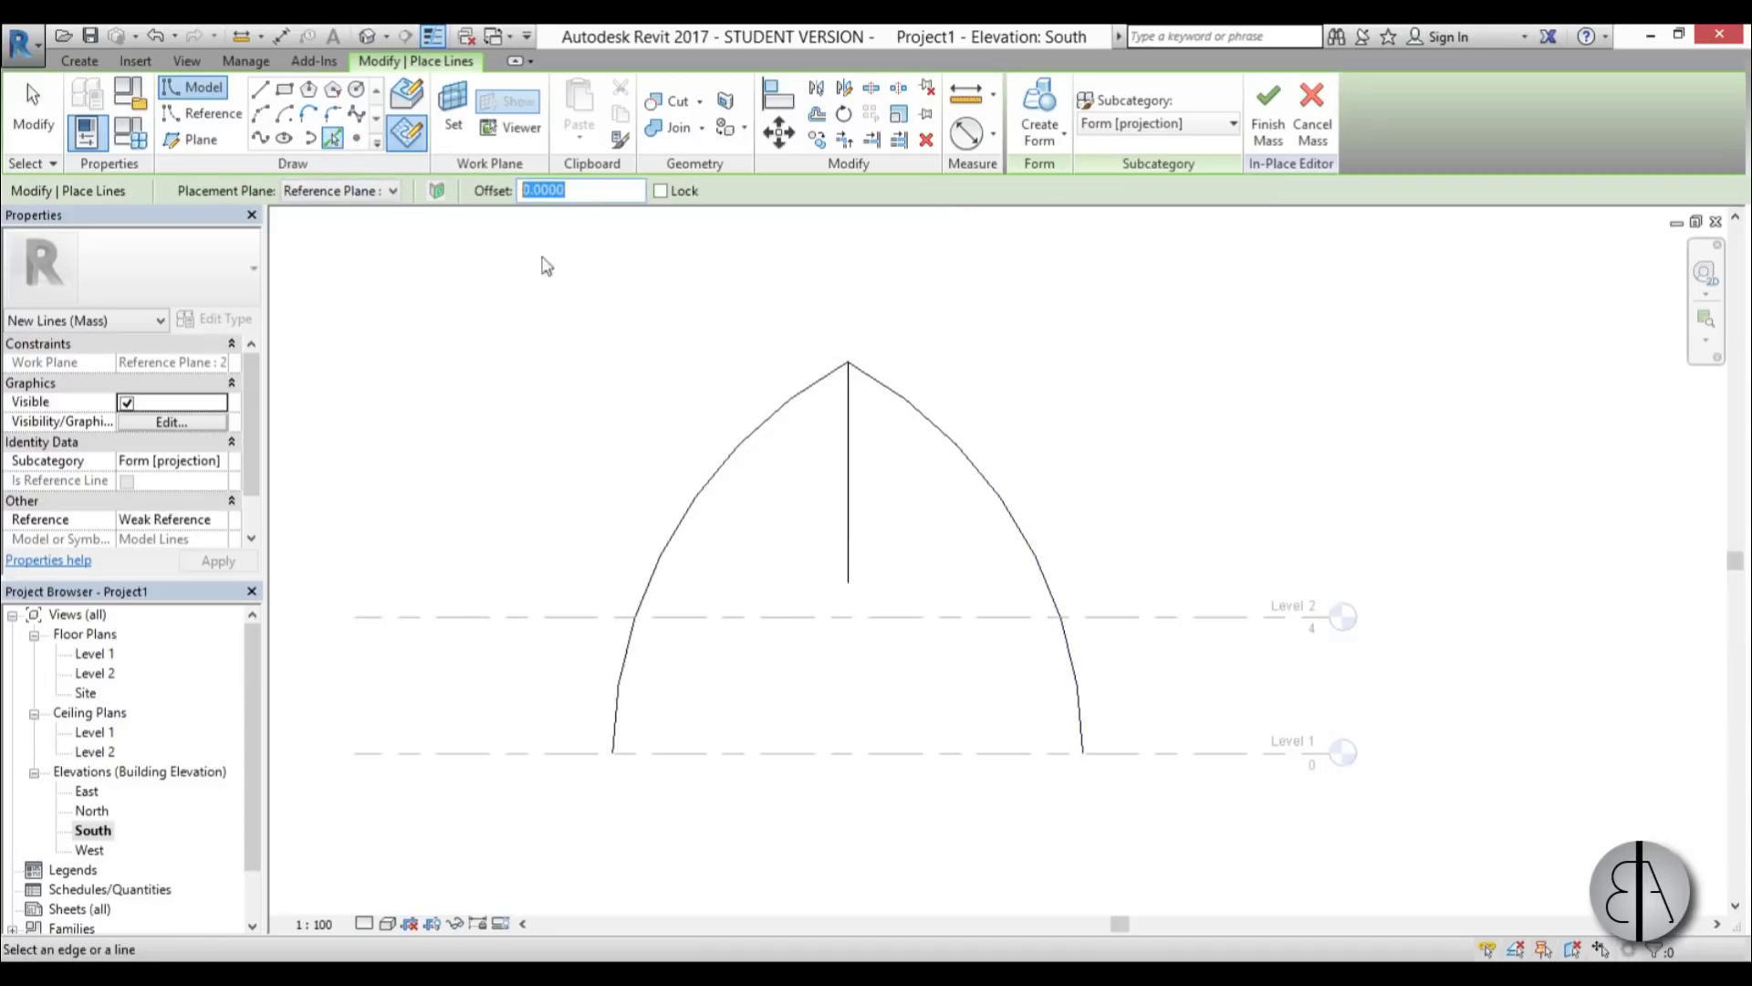
text(2)
key(Return)
click(720, 484)
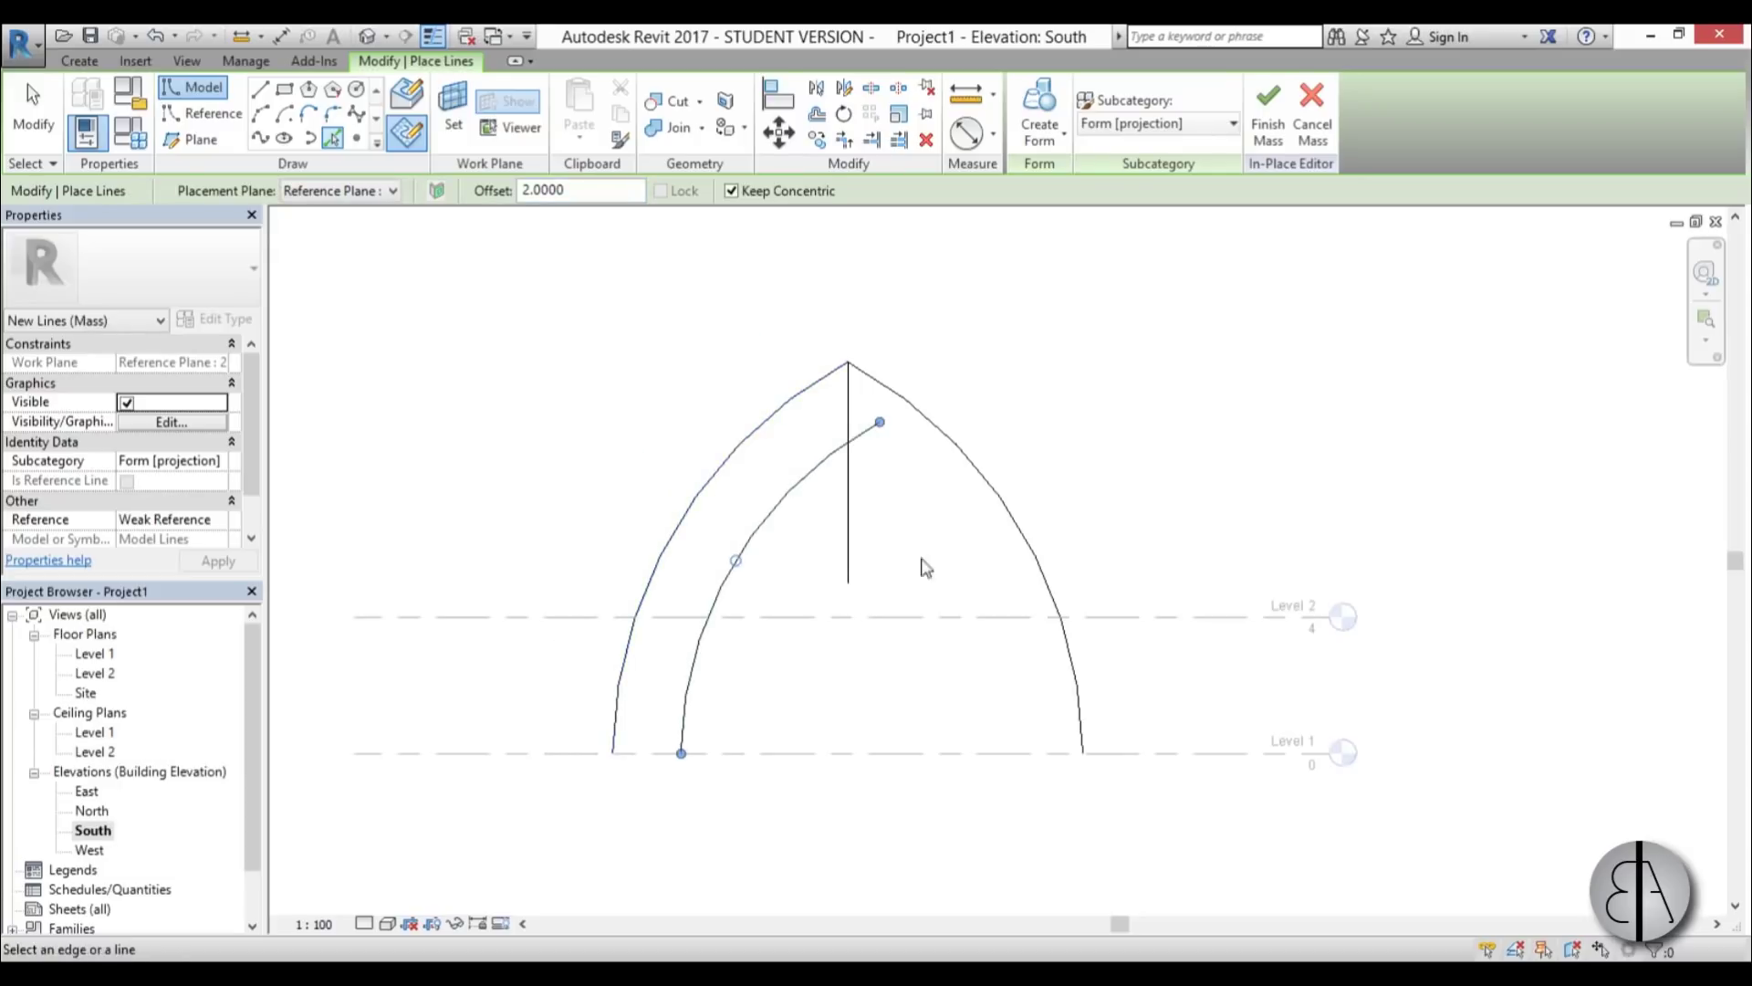
click(1018, 543)
key(Escape)
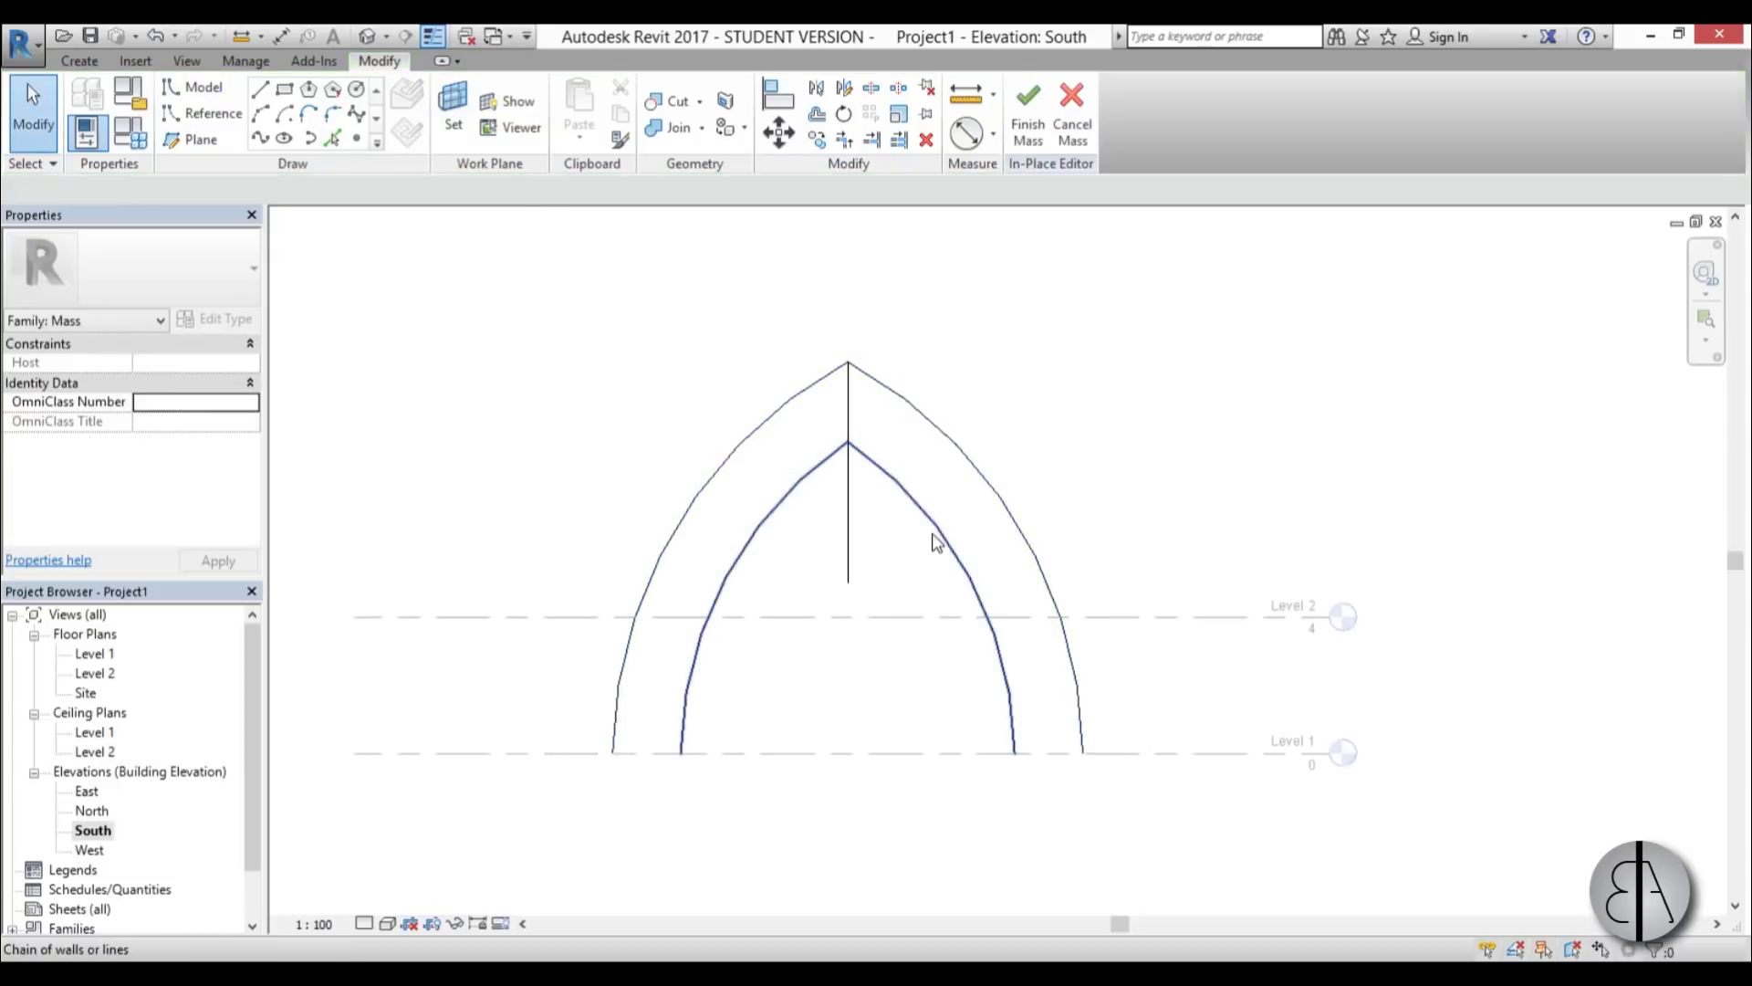
- Delete the vertical line hanging from the arch's apex
click(863, 555)
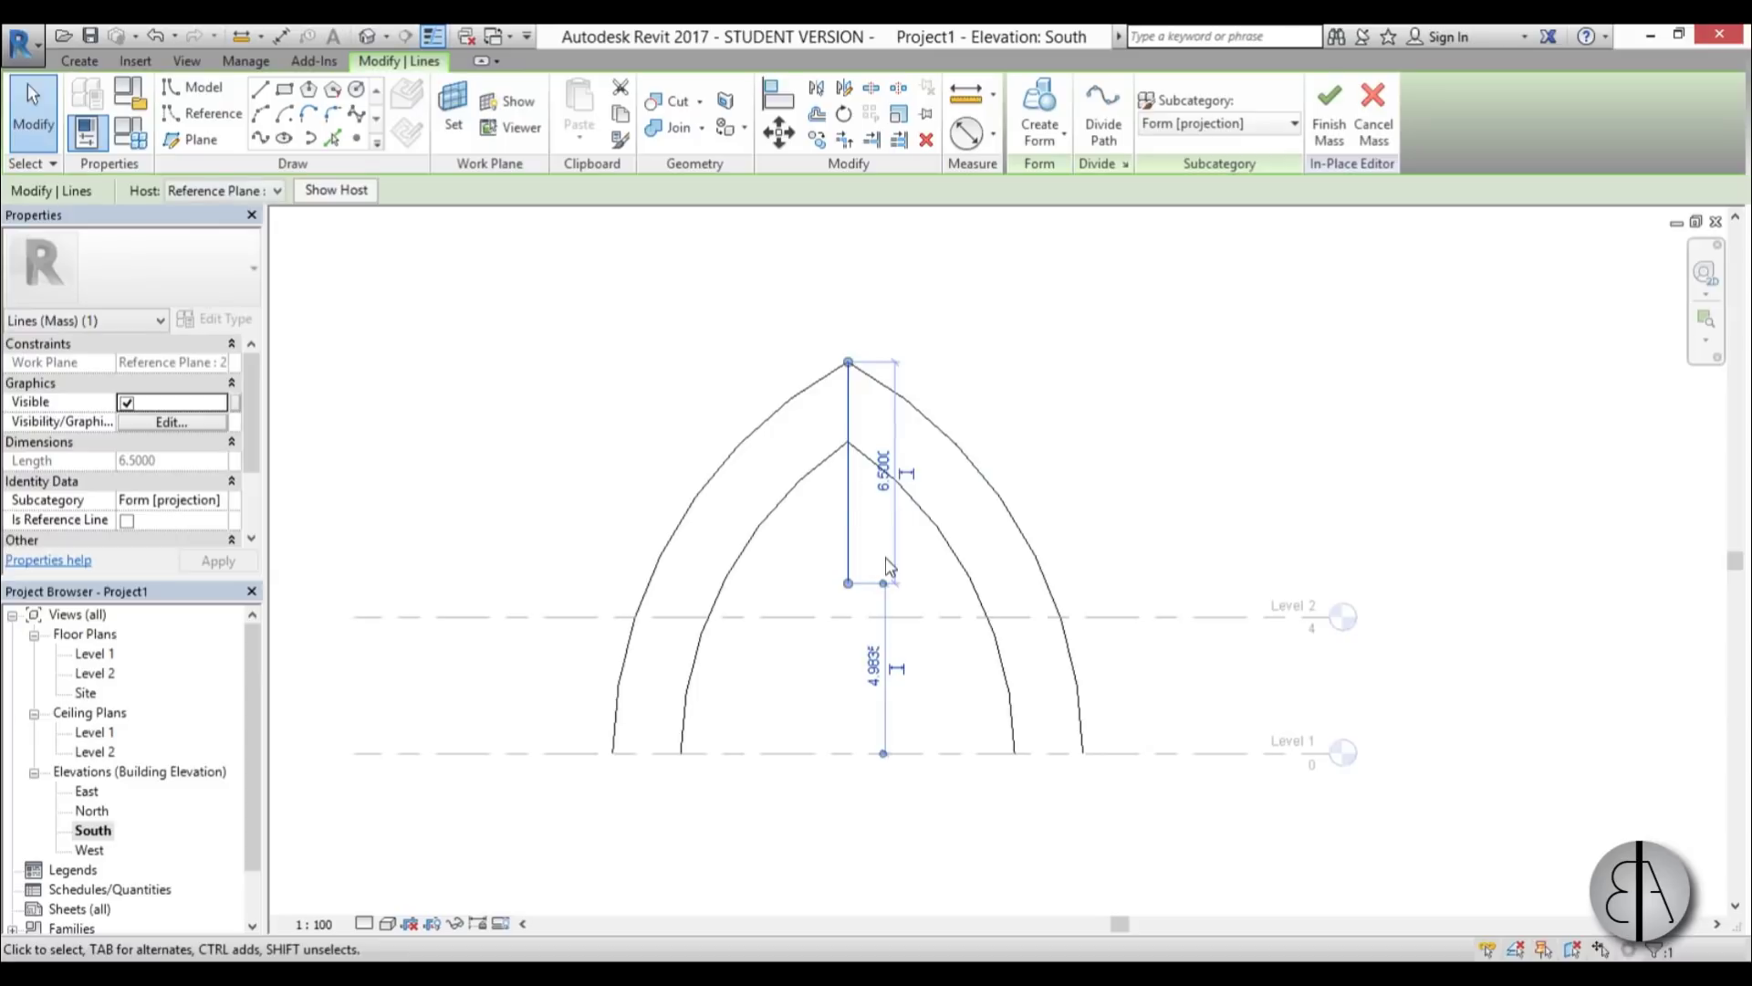
key(Delete)
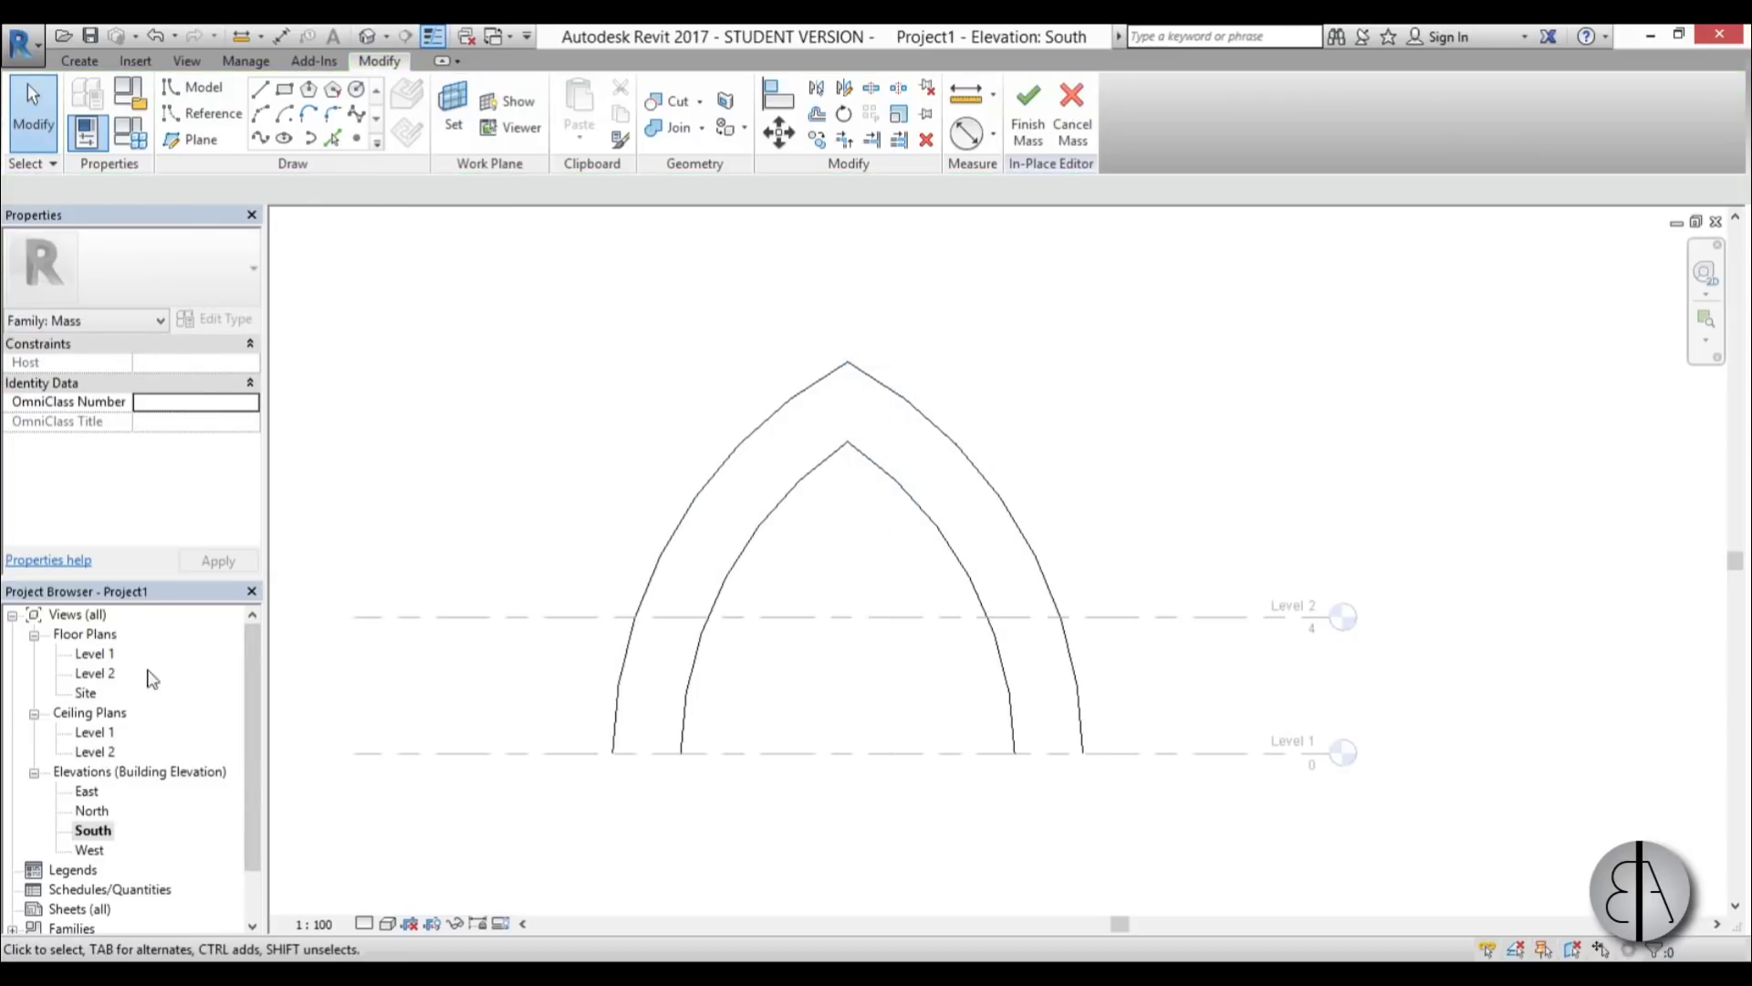
- Create a form between the larger and smaller pointed arches in the default 3D view
click(368, 37)
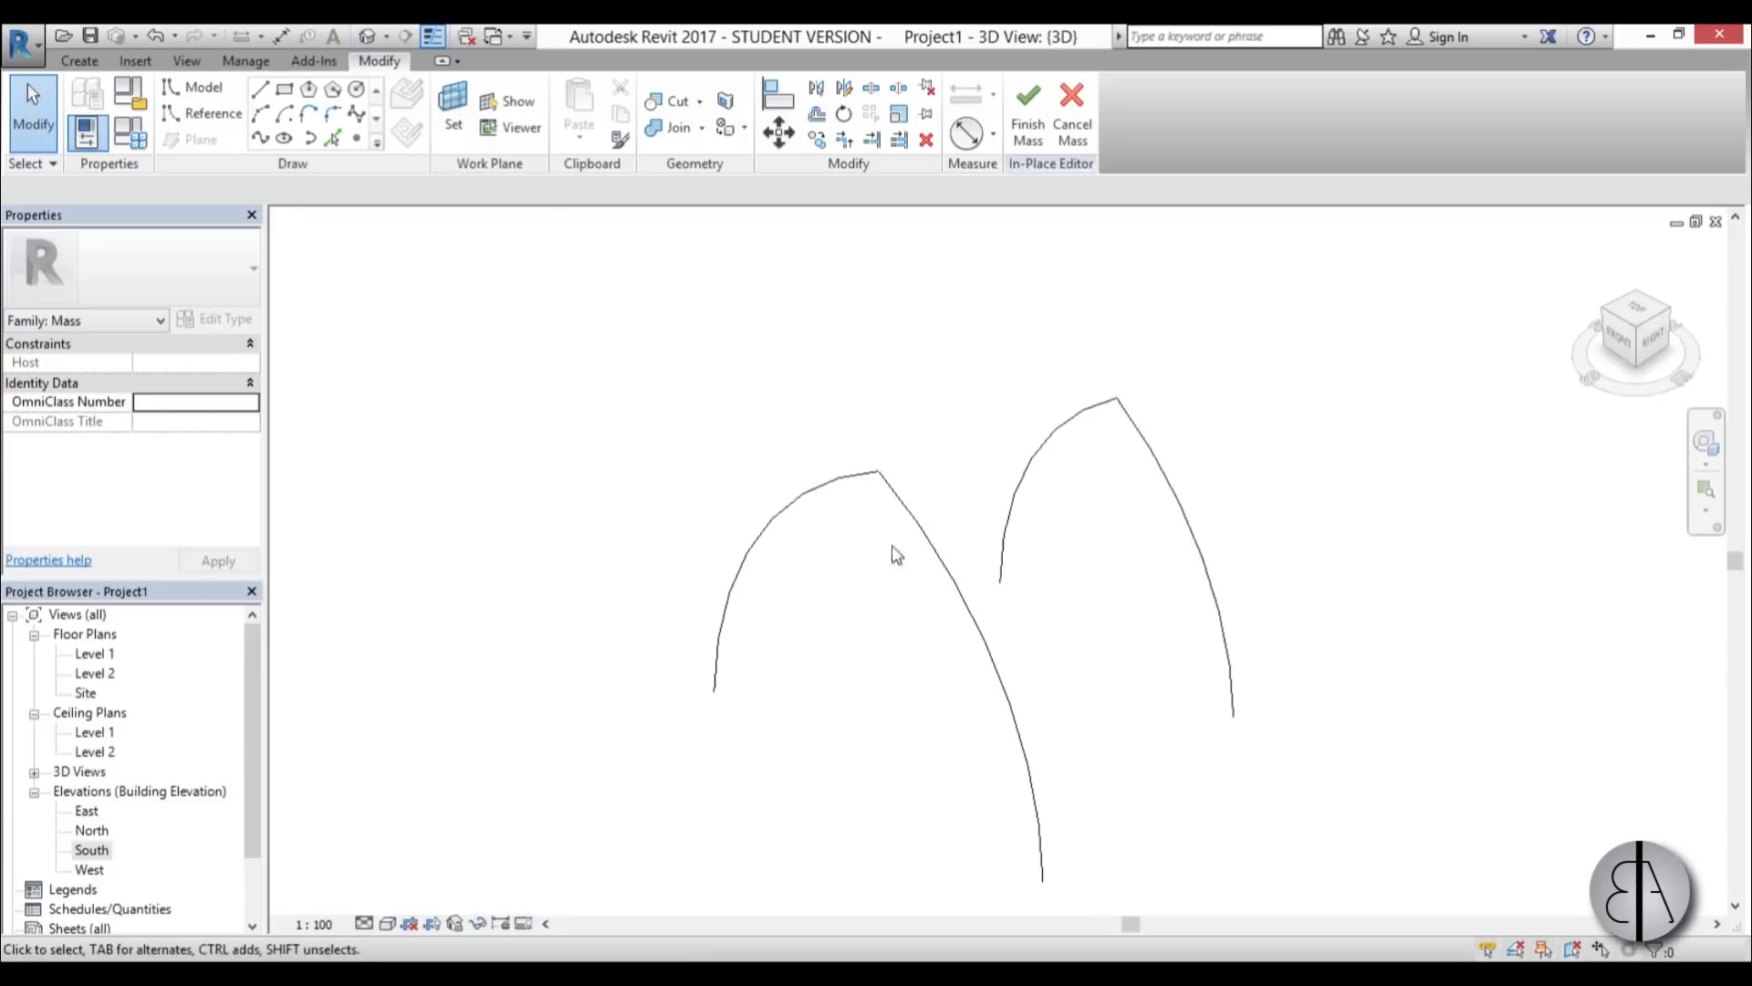
shift+middle_drag(895, 552, 1045, 602)
click(1047, 672)
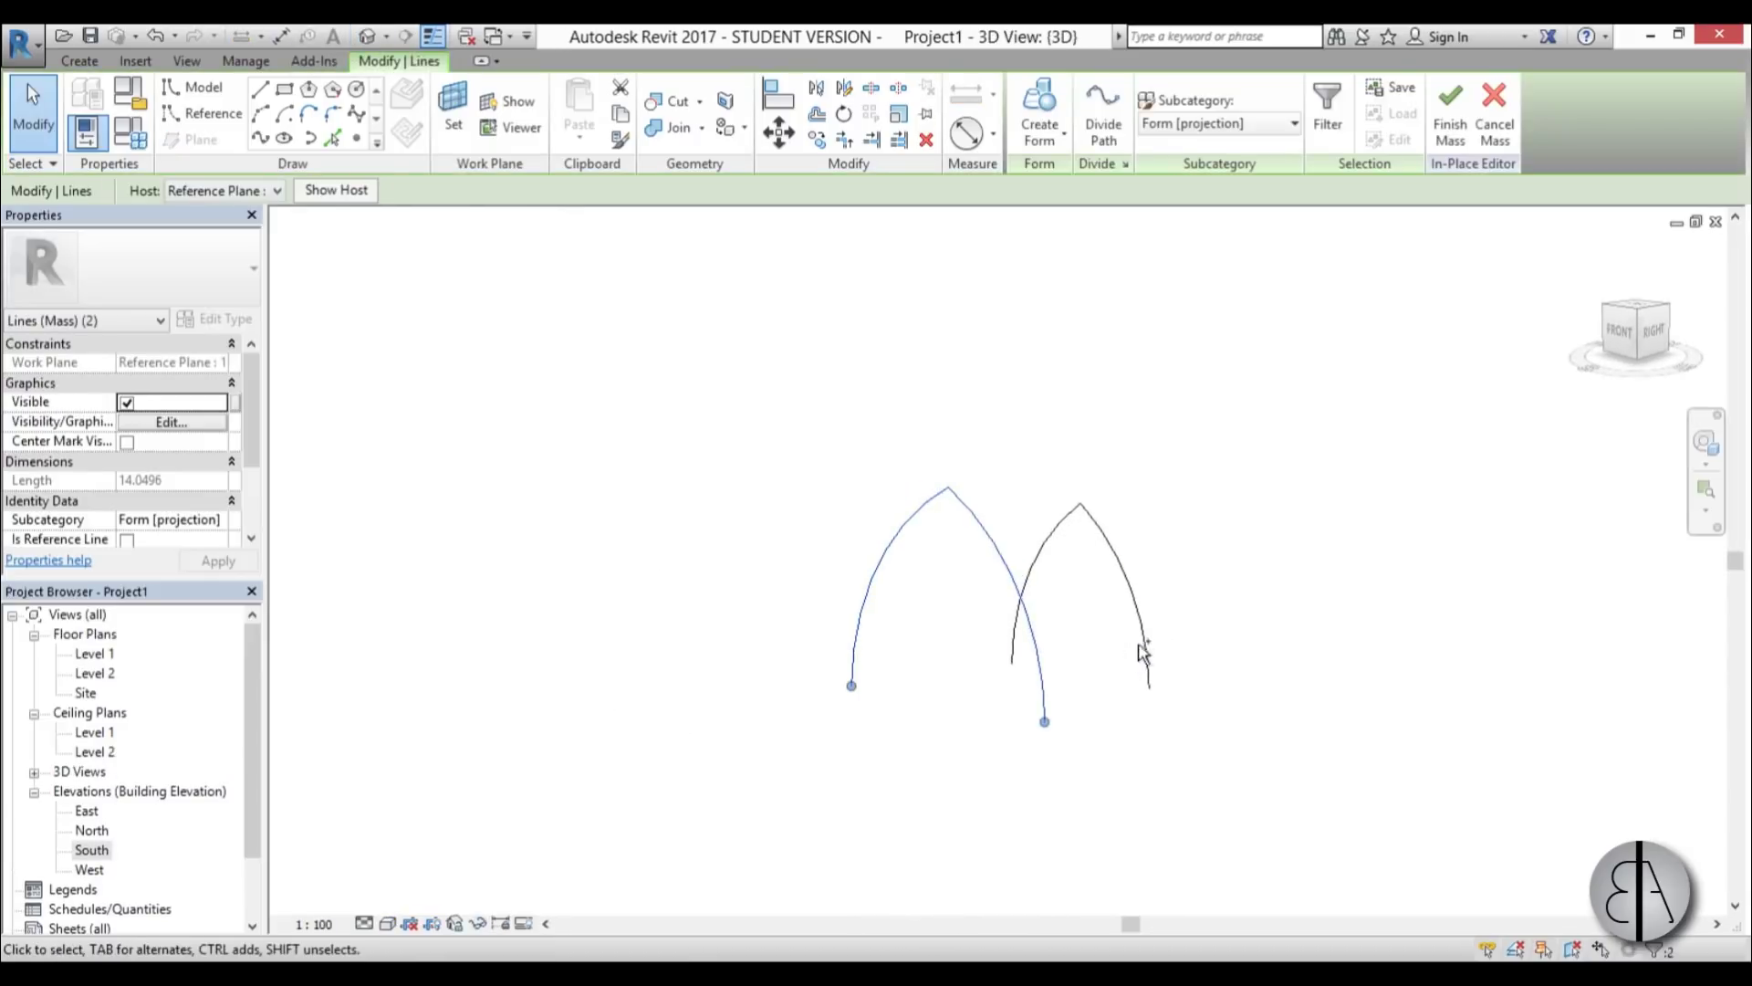
ctrl+click(1137, 669)
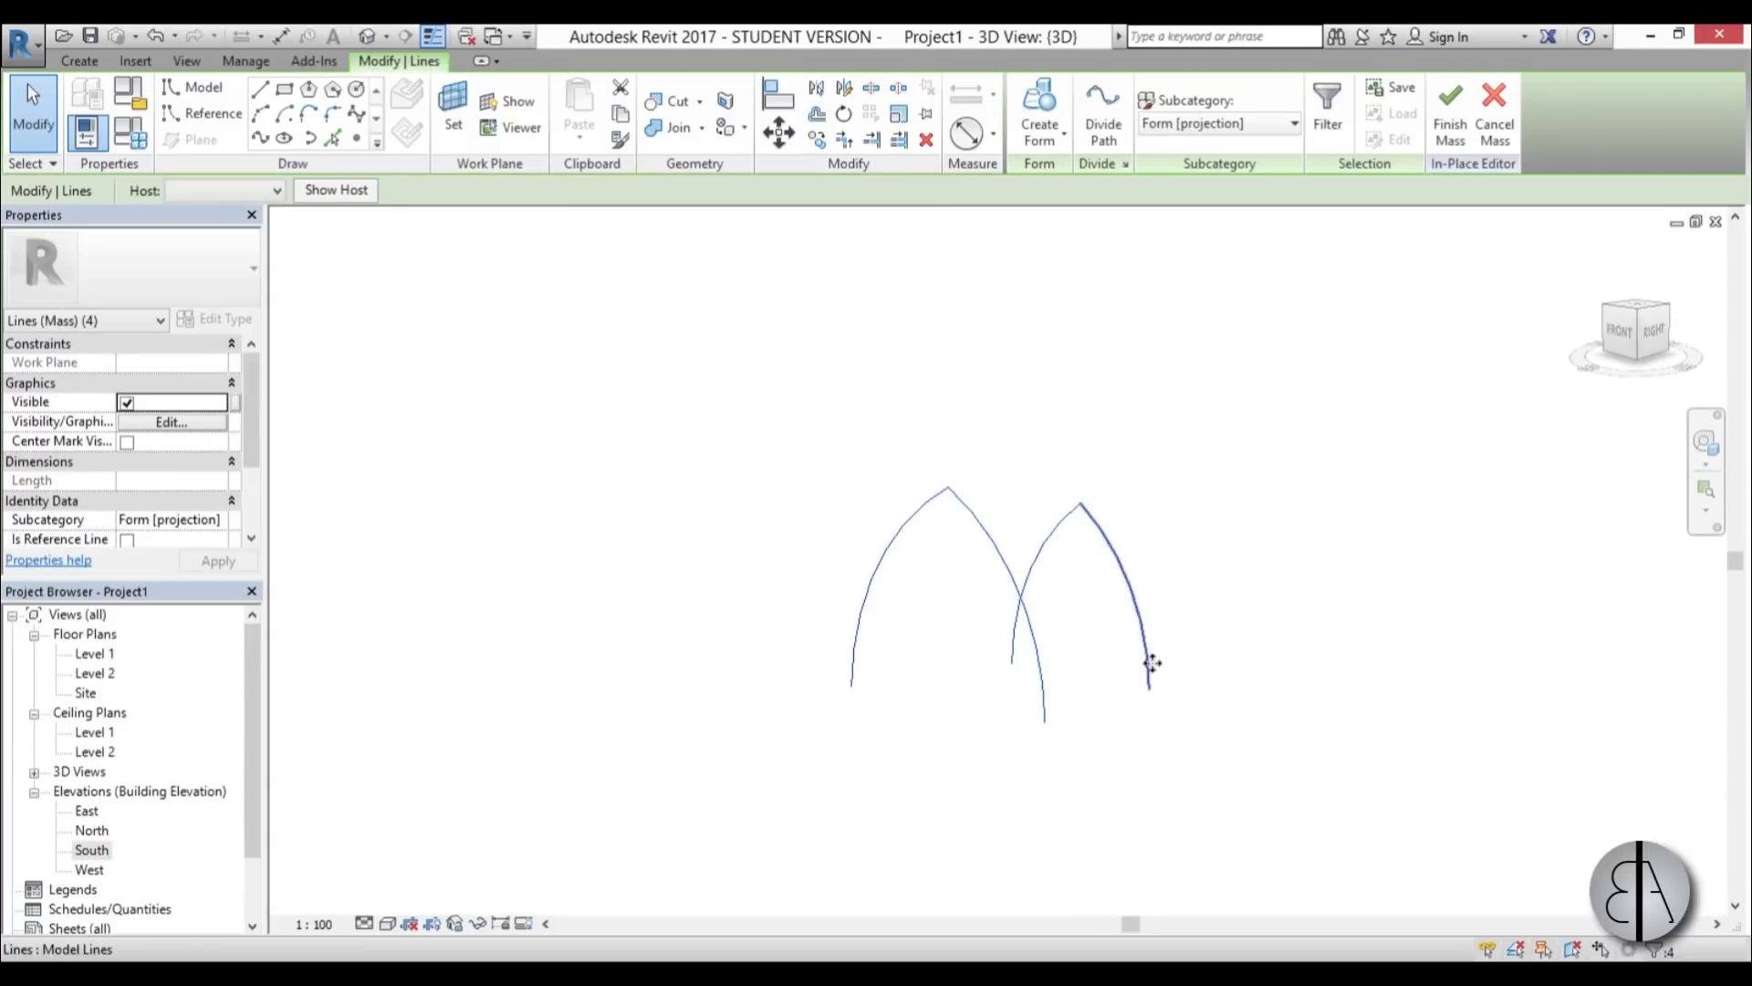
click(1041, 109)
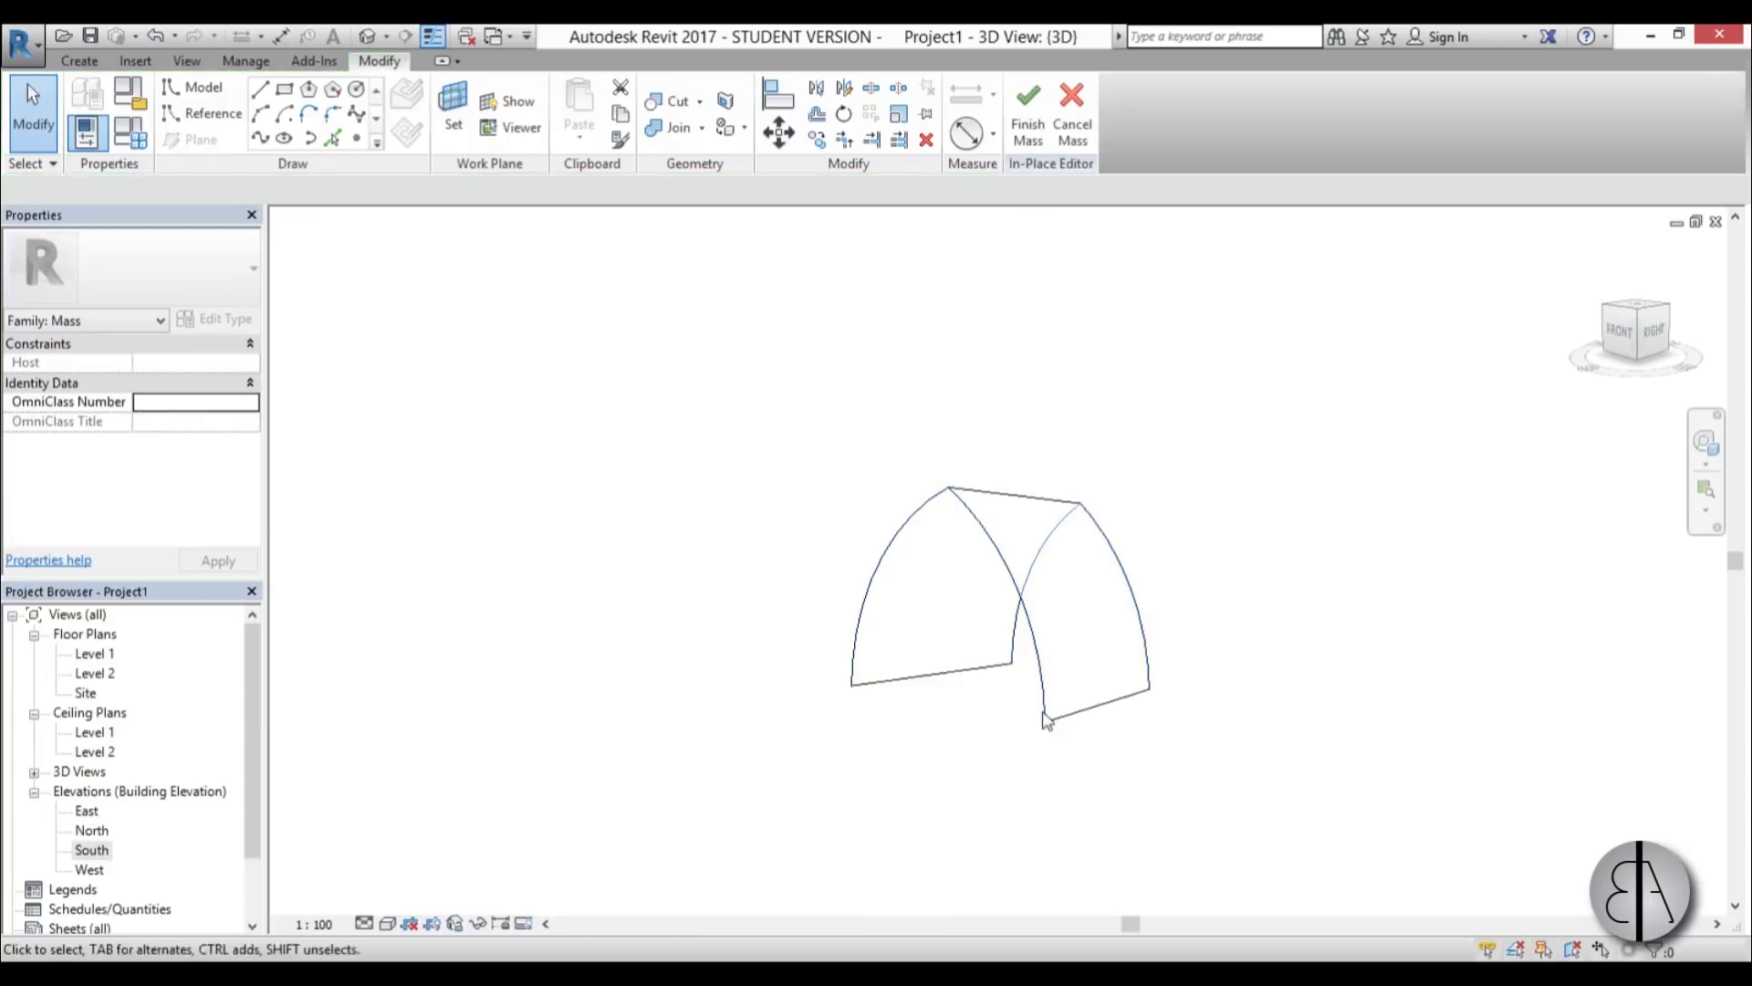
- Try to stretch the form by pulling one curved edge of its smaller arch outward
shift+middle_drag(1142, 767, 940, 794)
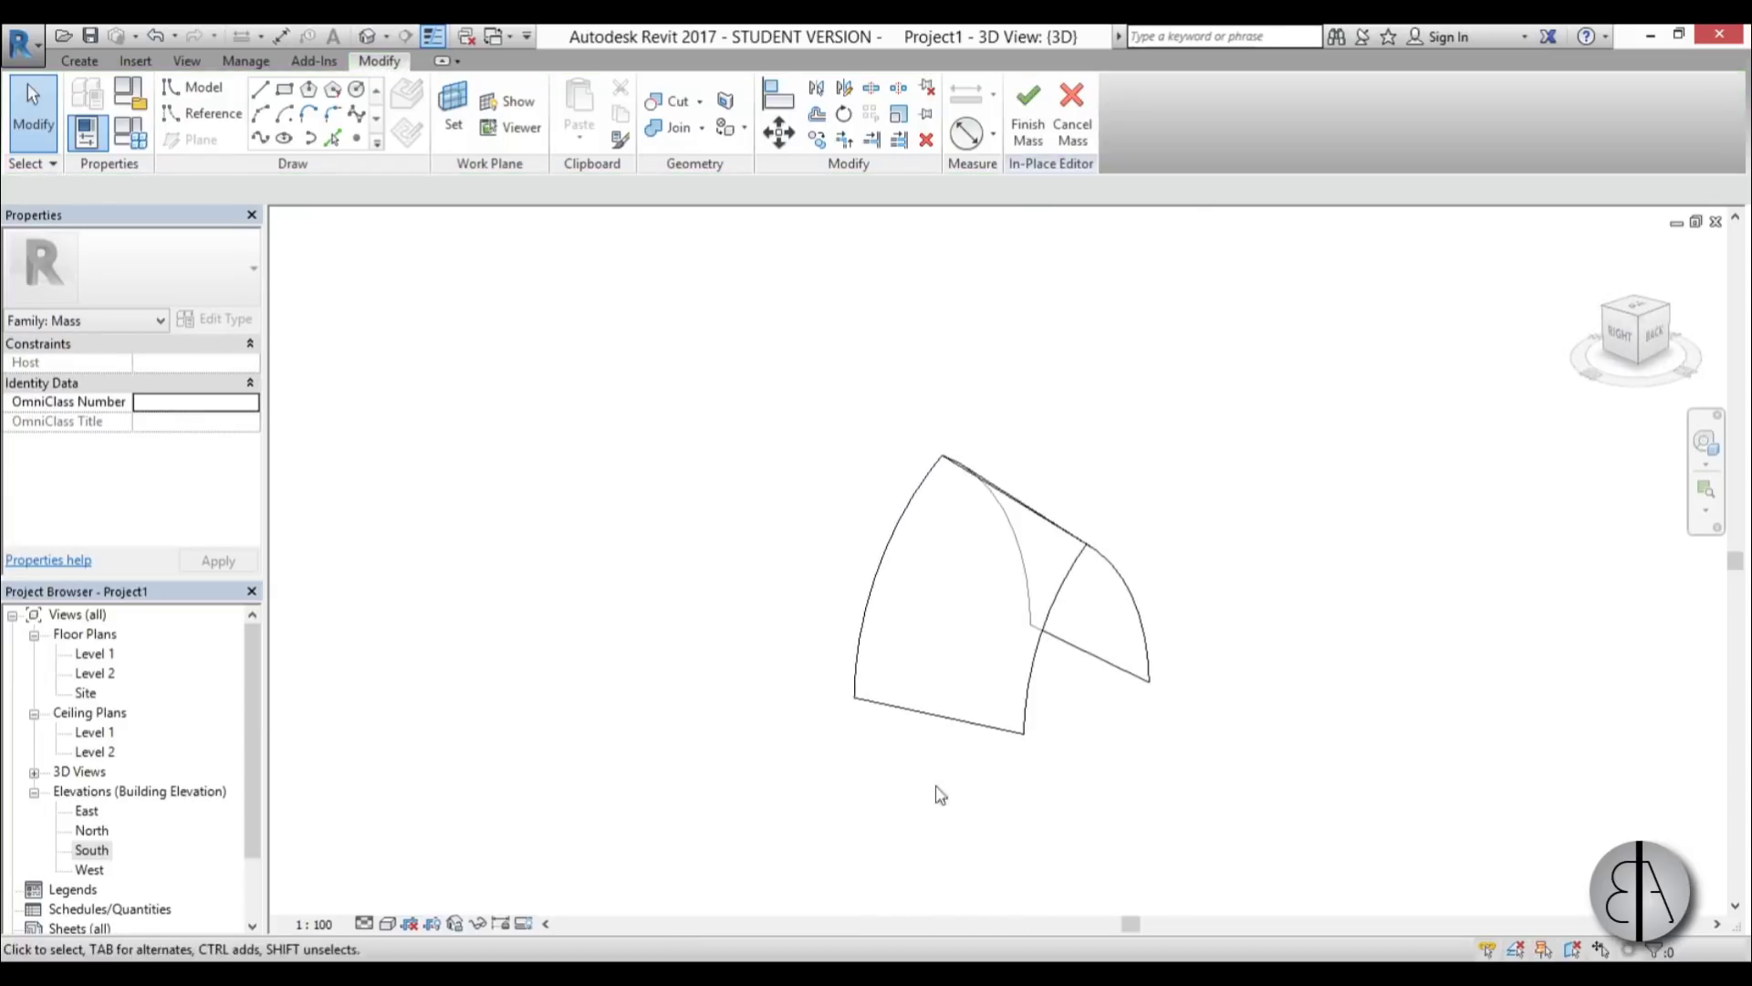
click(1034, 728)
click(1059, 762)
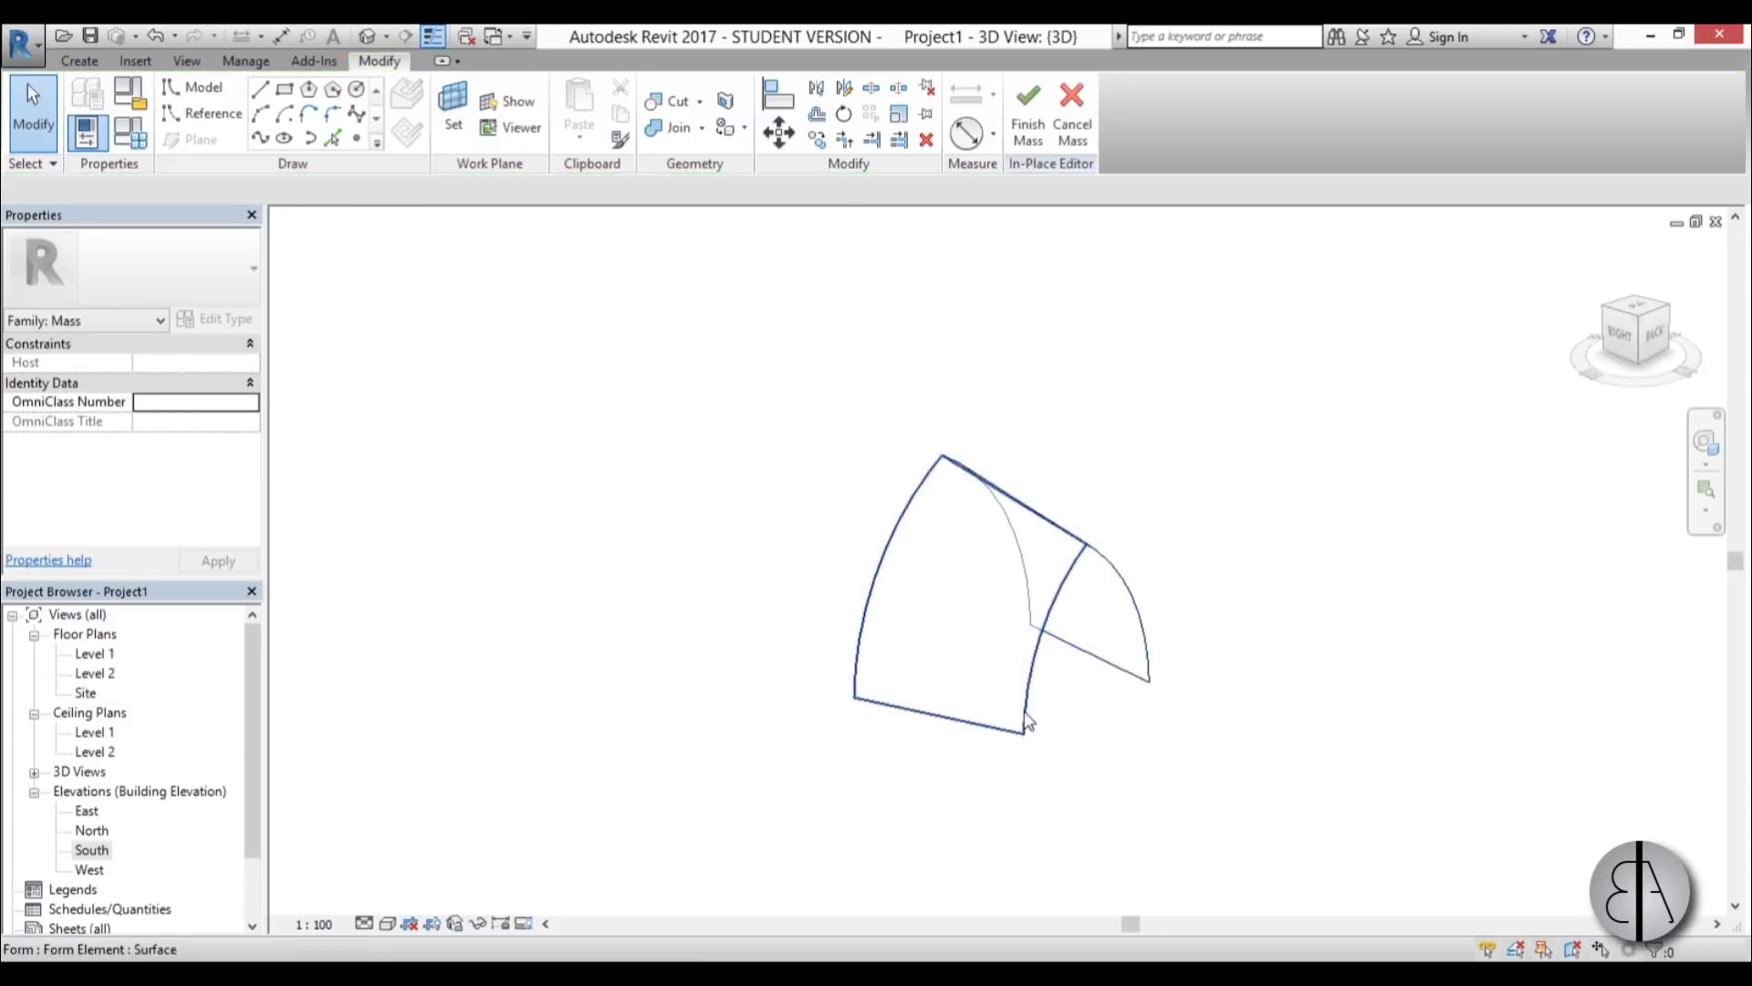
click(1024, 713)
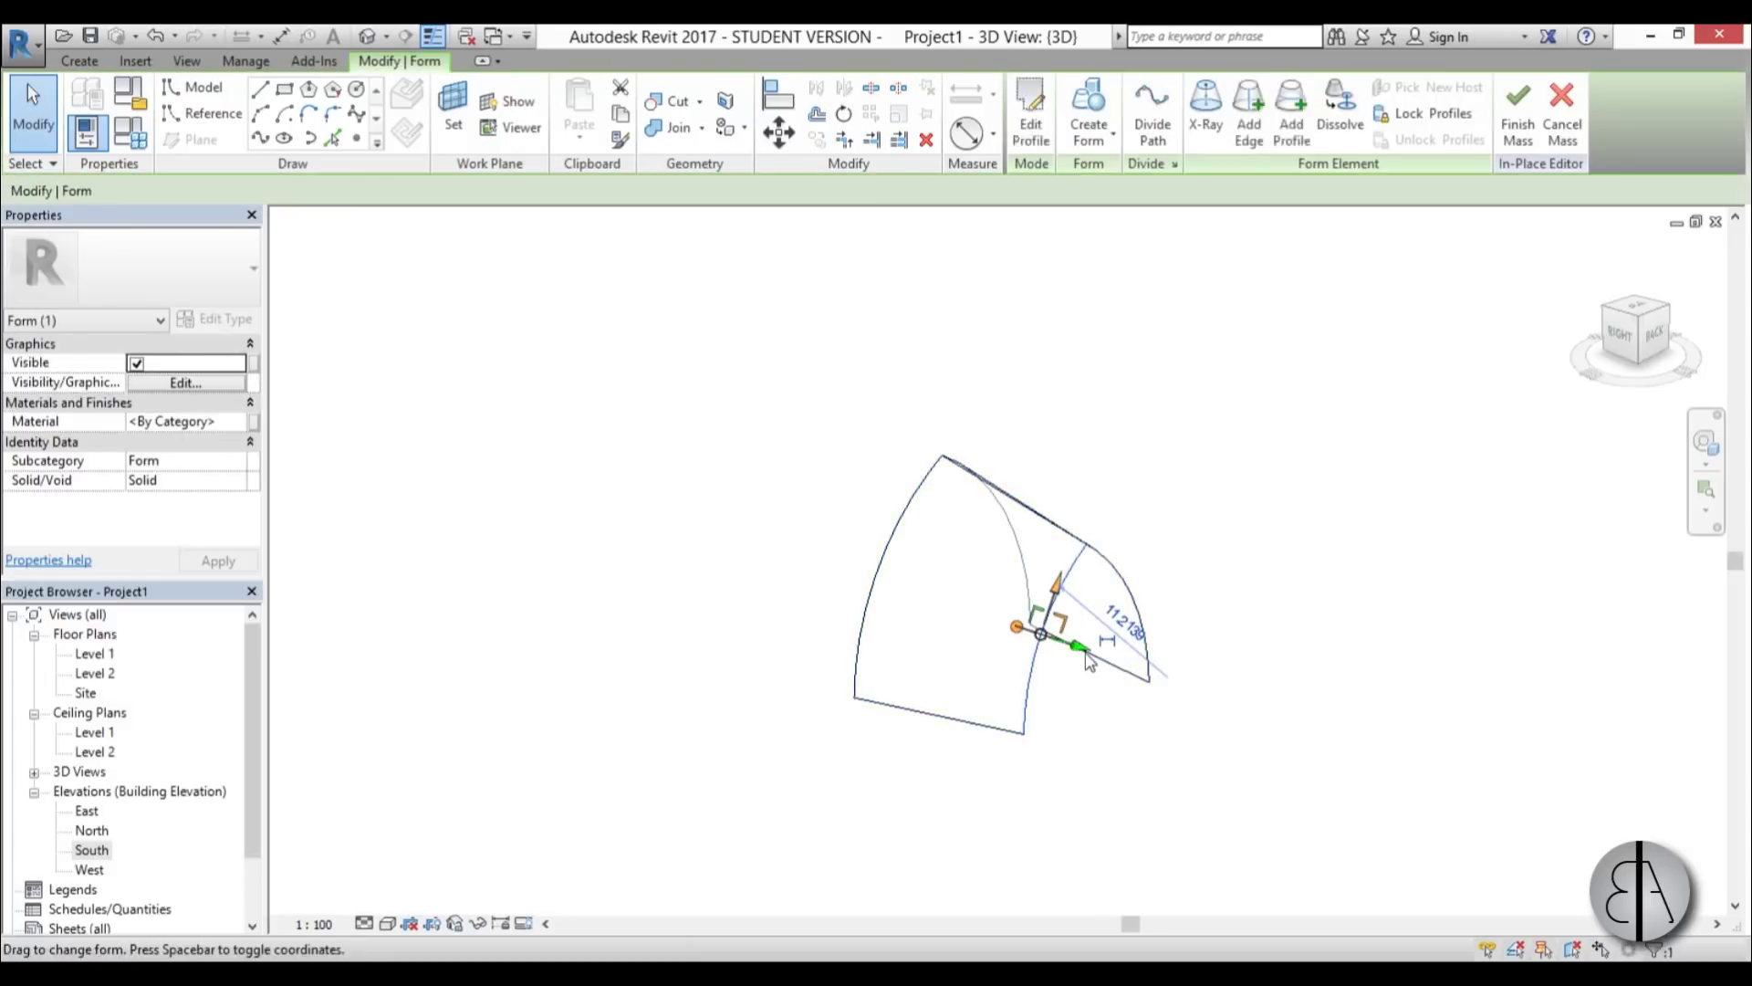
drag(1083, 648, 1120, 660)
shift+middle_drag(1101, 760, 1230, 683)
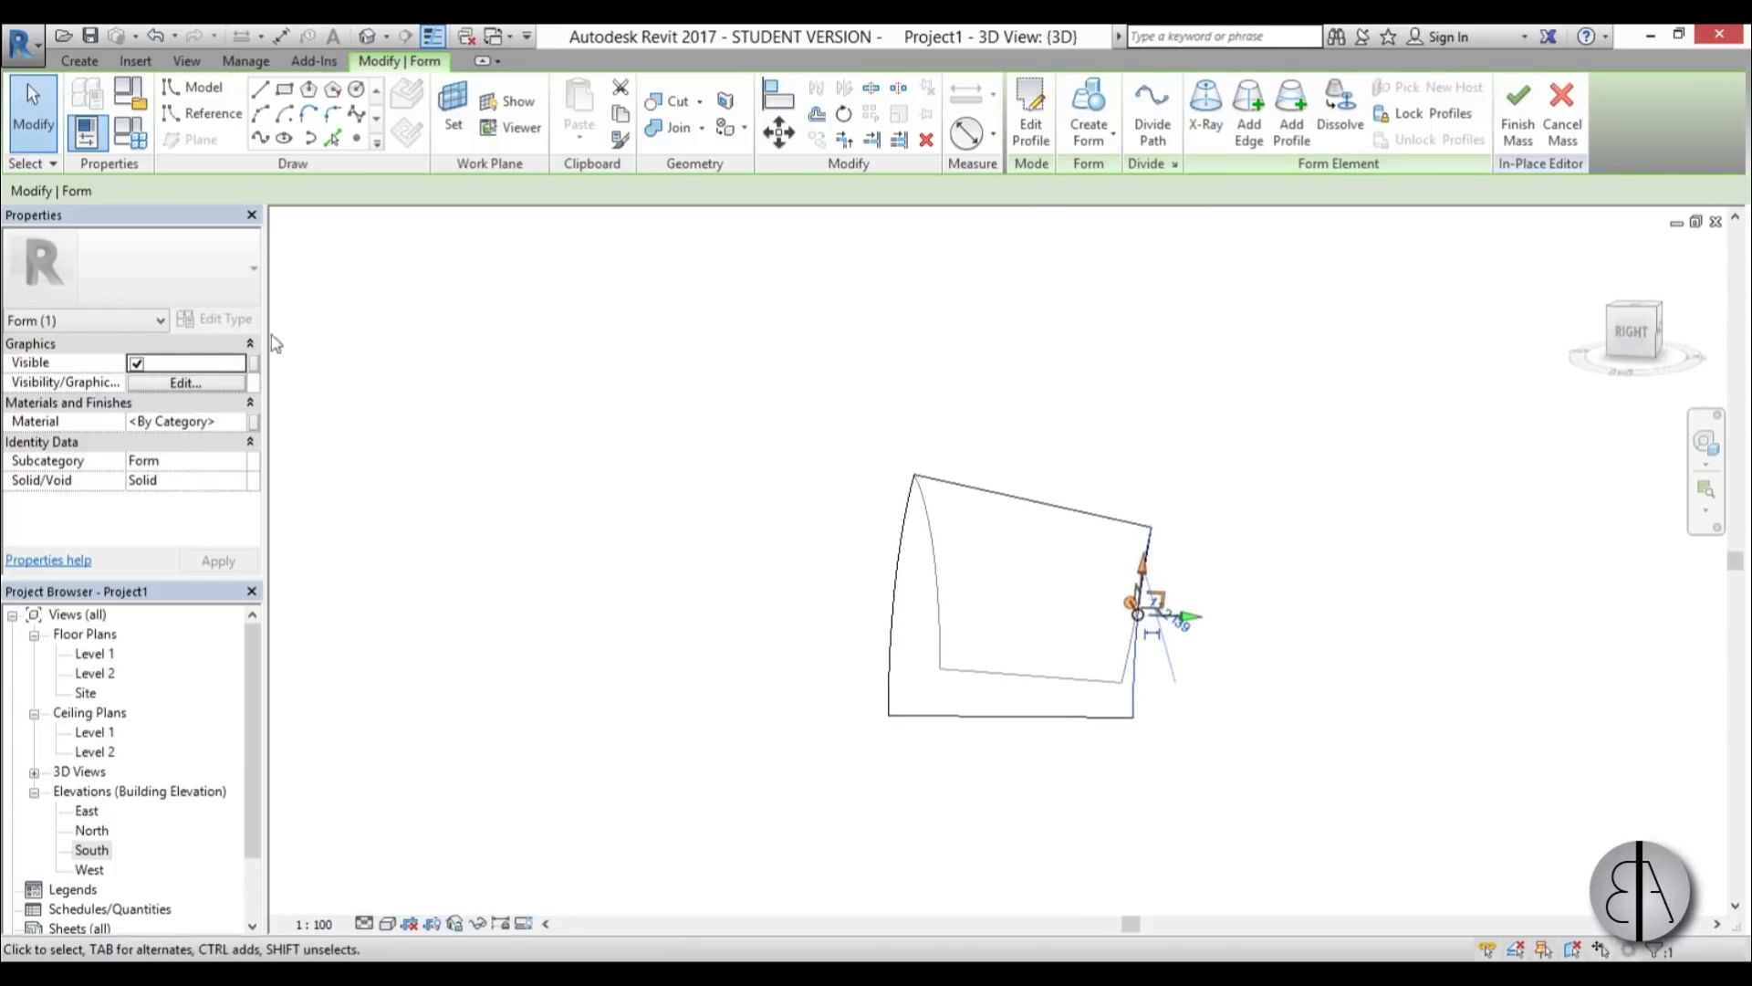
key(Escape)
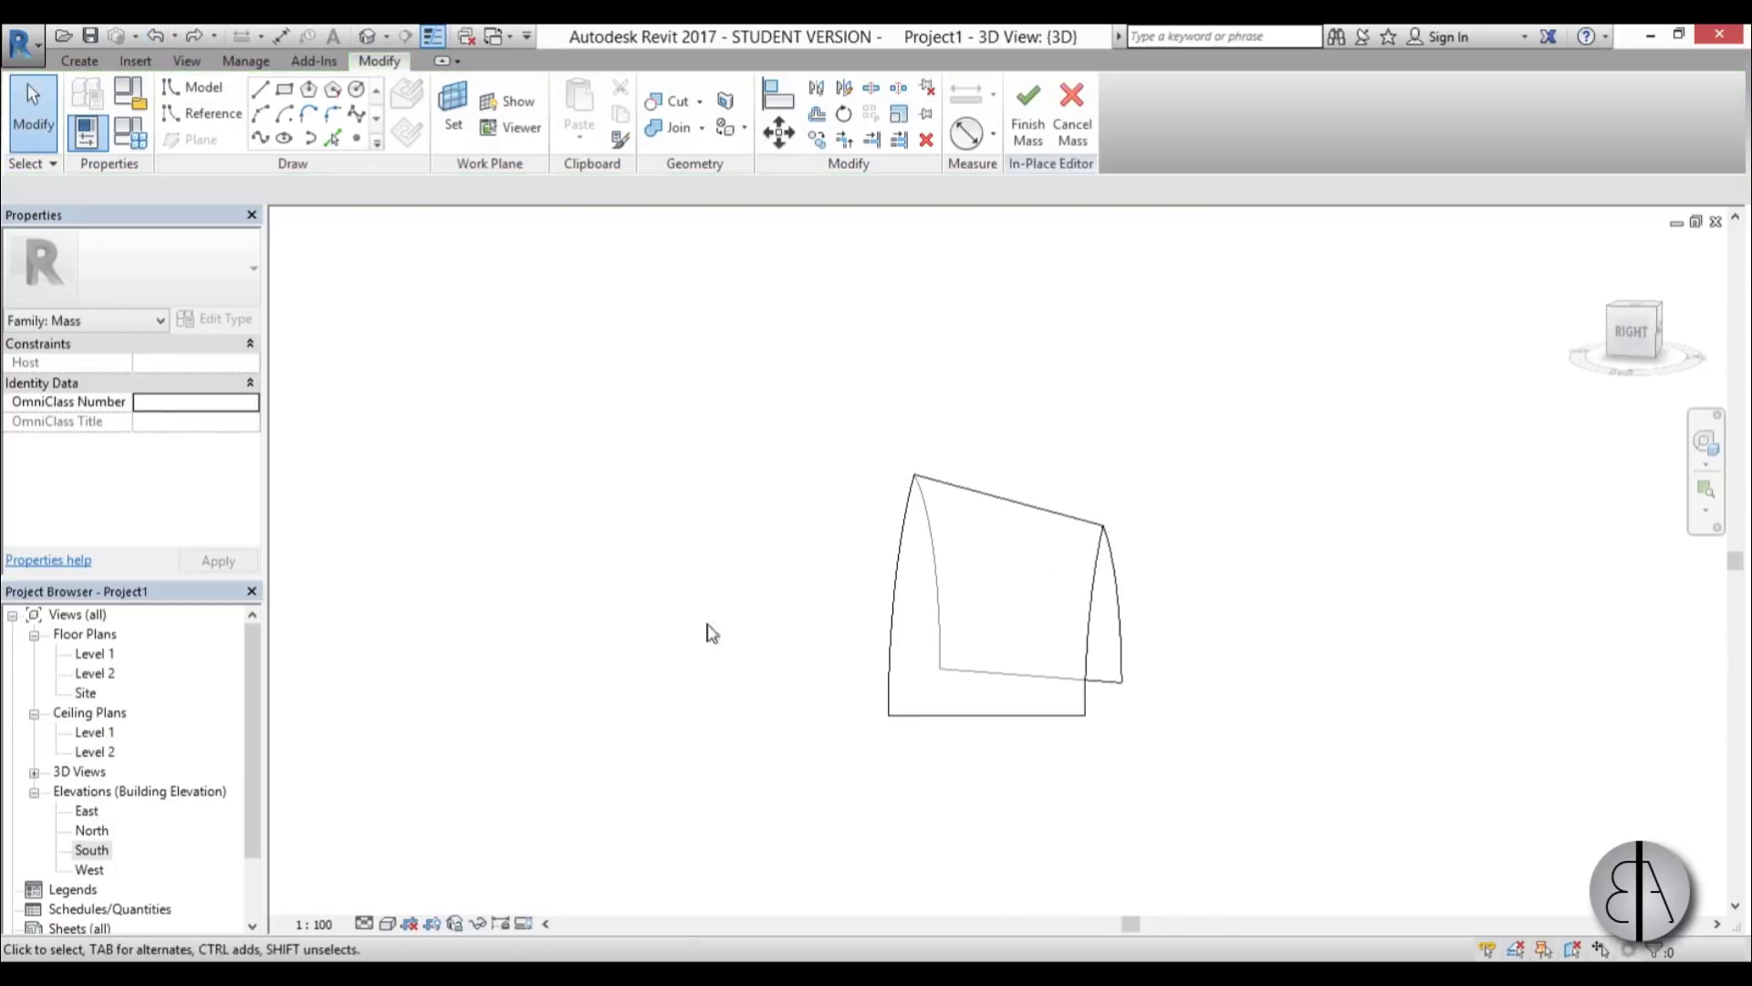
- Finish the in-place mass
shift+middle_drag(712, 634, 945, 612)
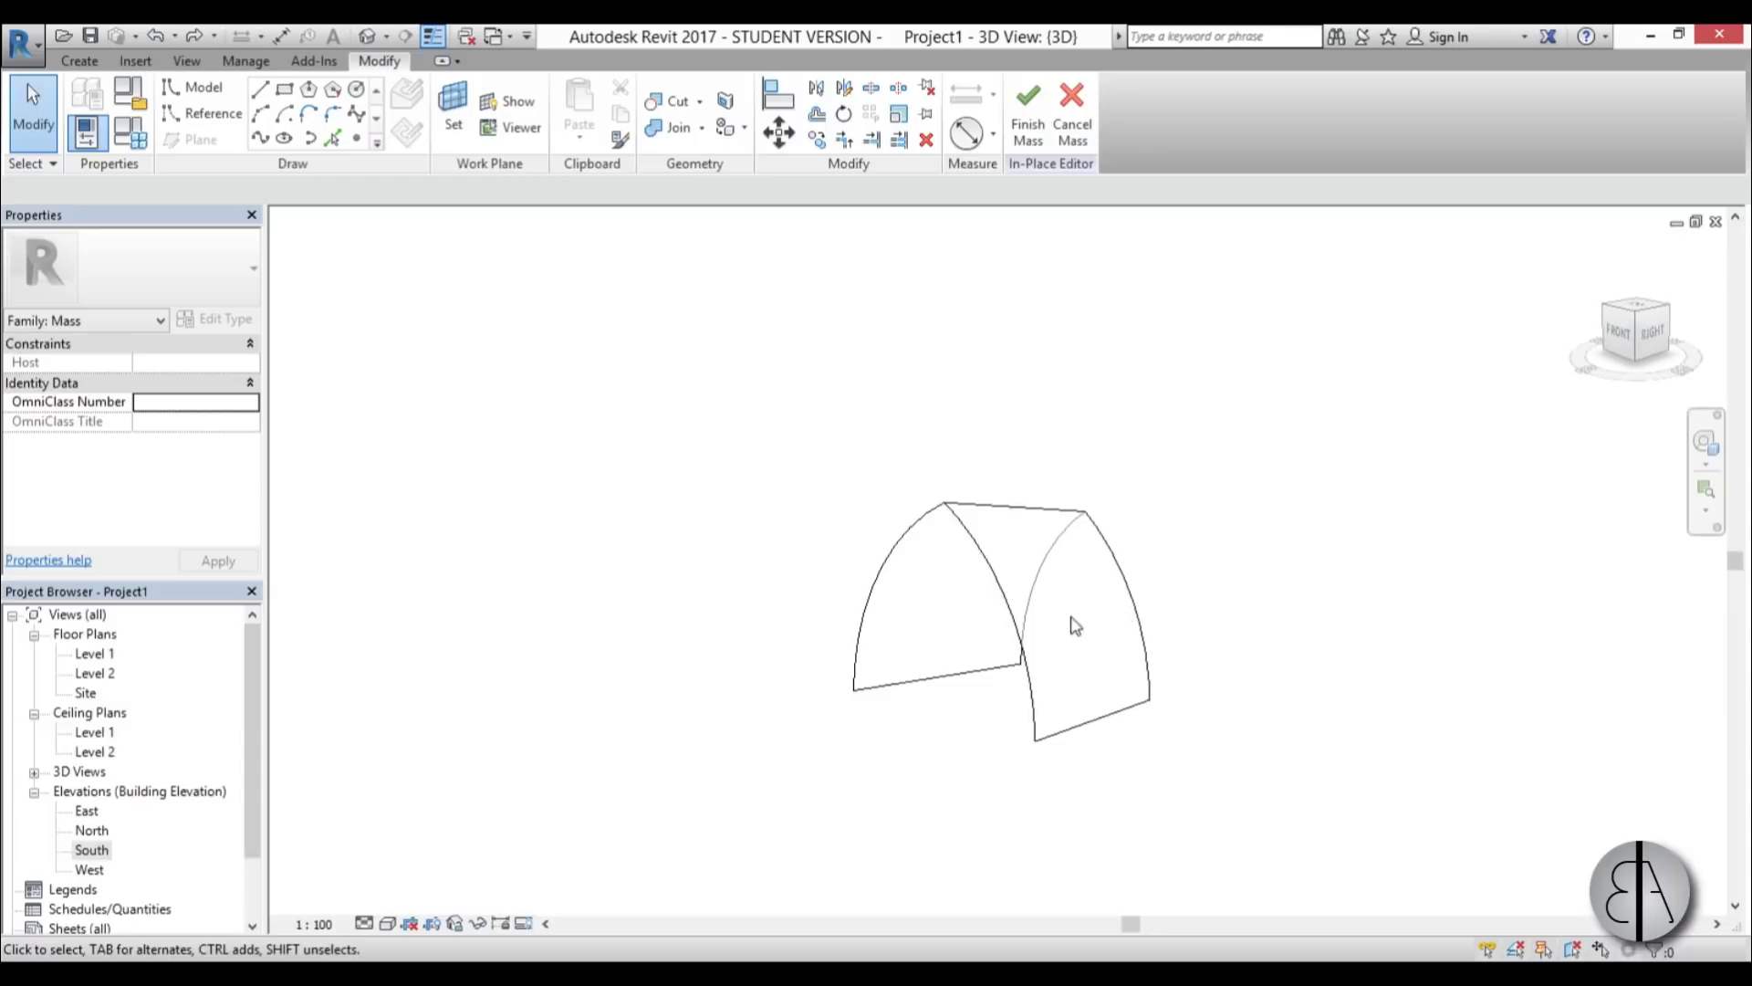
click(1025, 139)
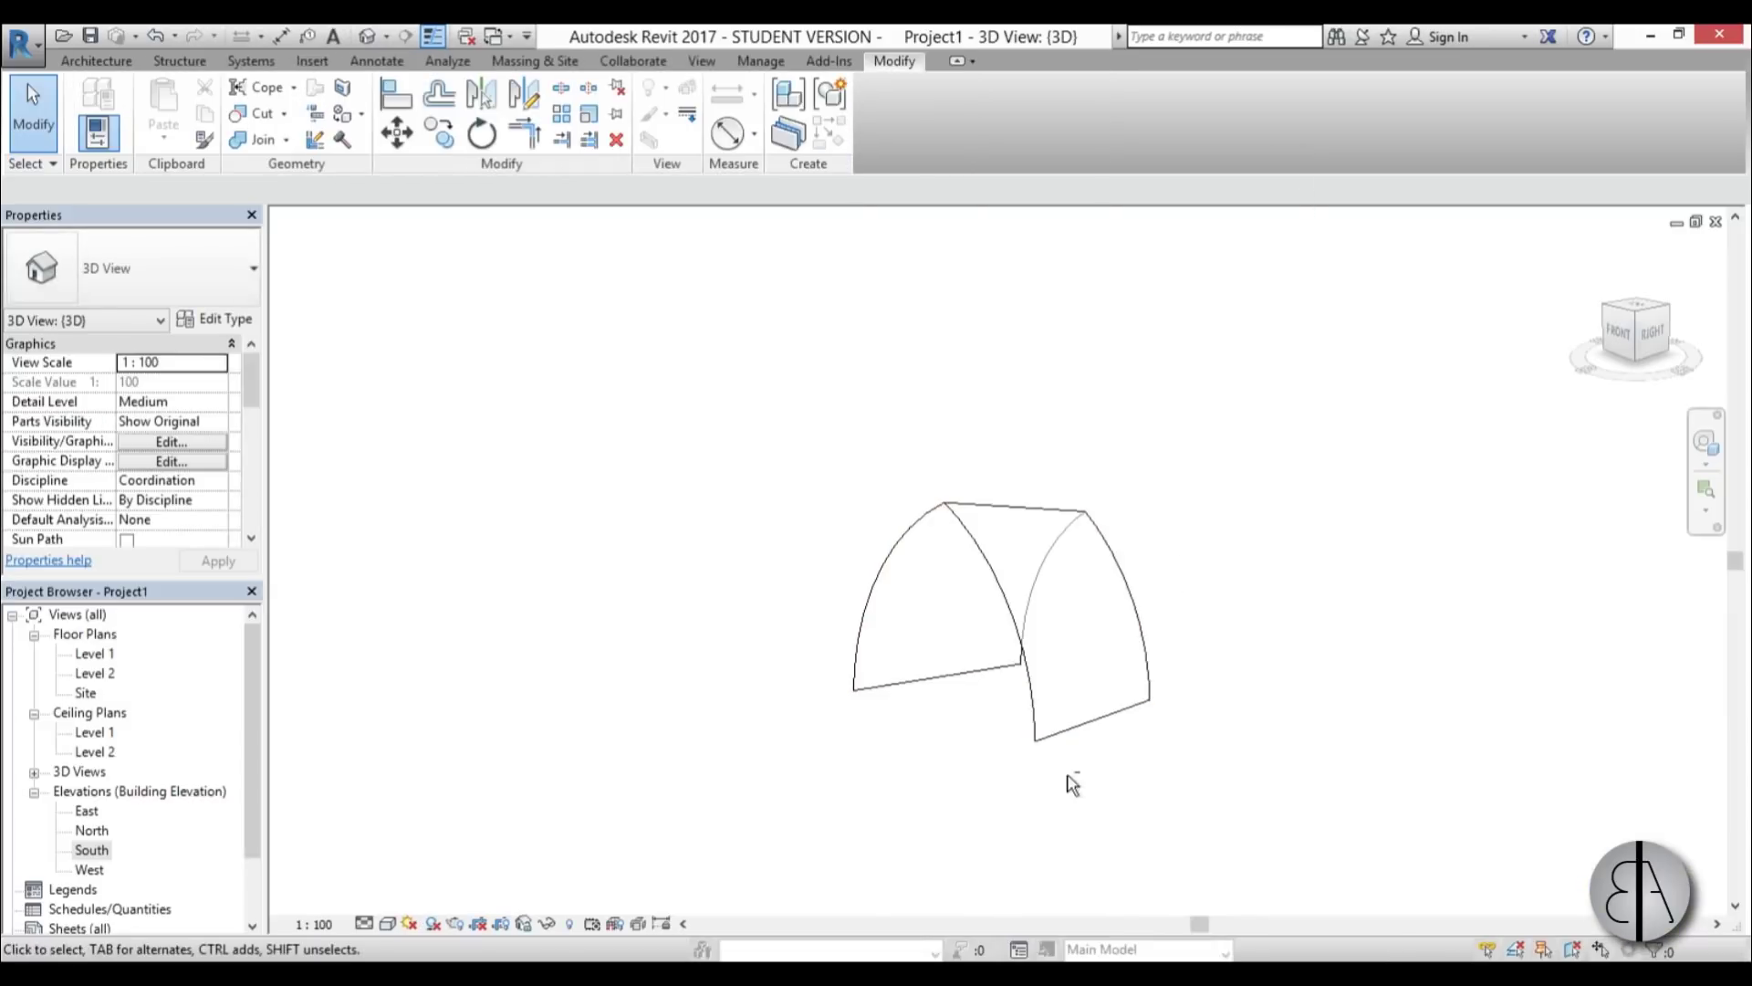
shift+middle_drag(1068, 782, 1084, 835)
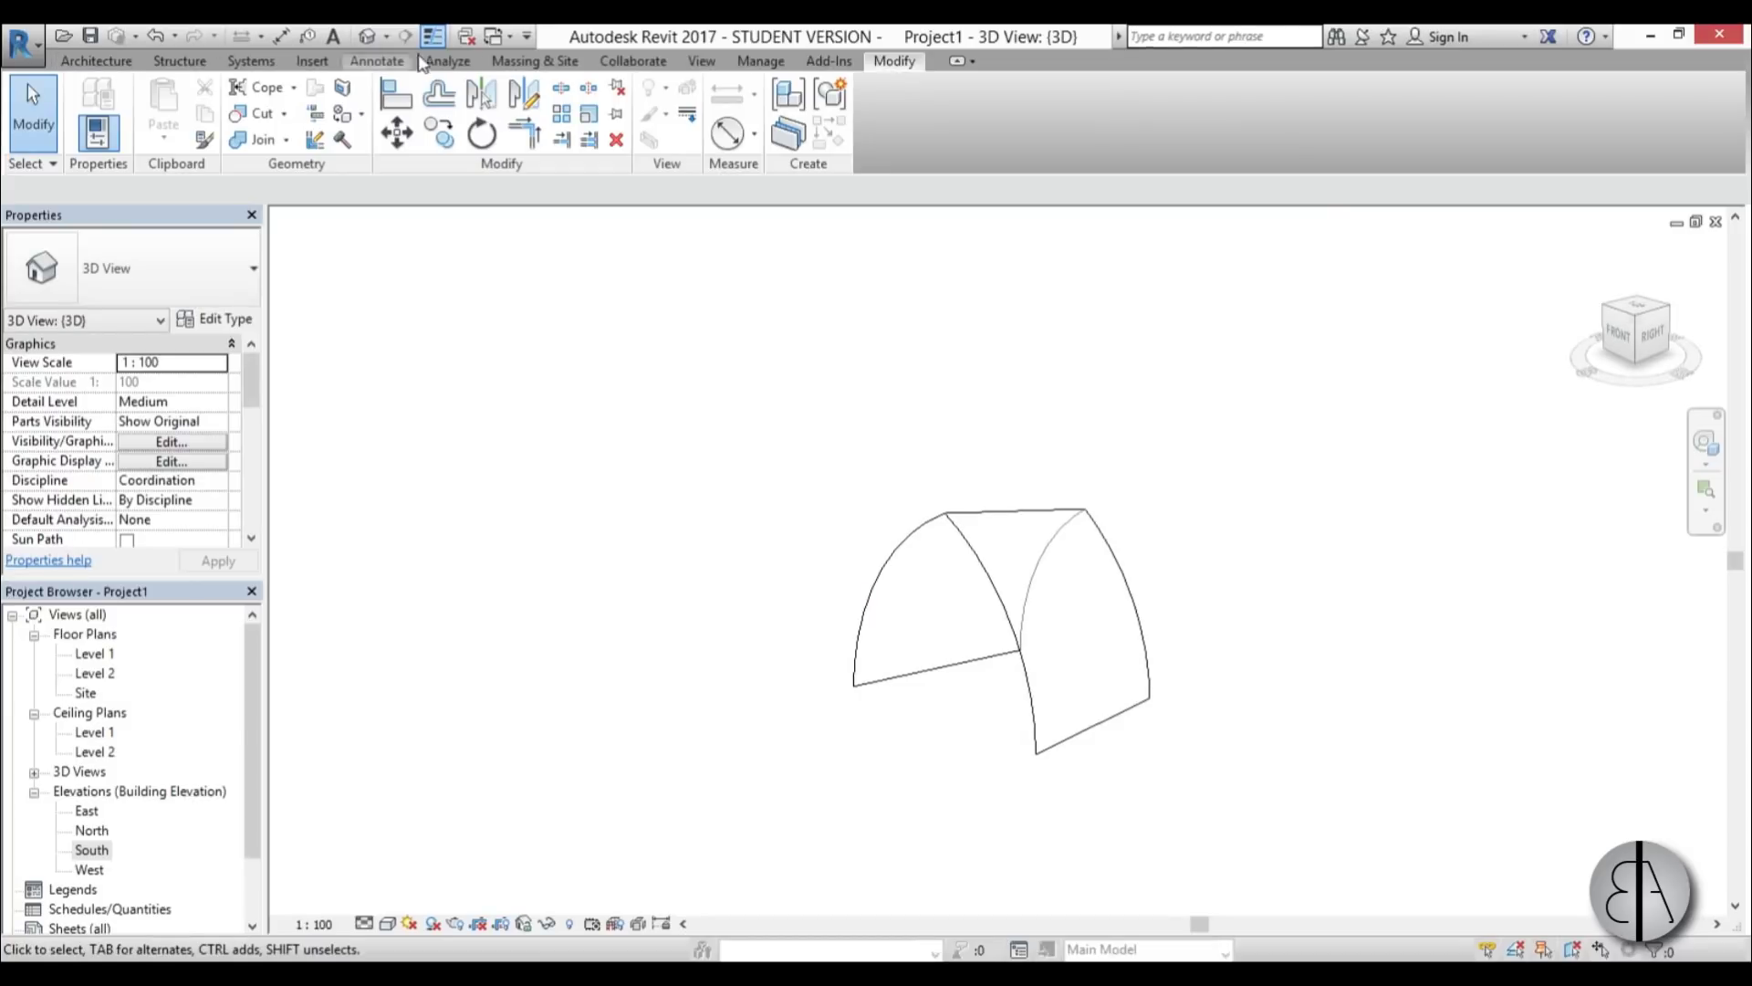
- Create walls by face on both curved sides of the mass, using the Basic Wall type Generic - 300mm
click(534, 61)
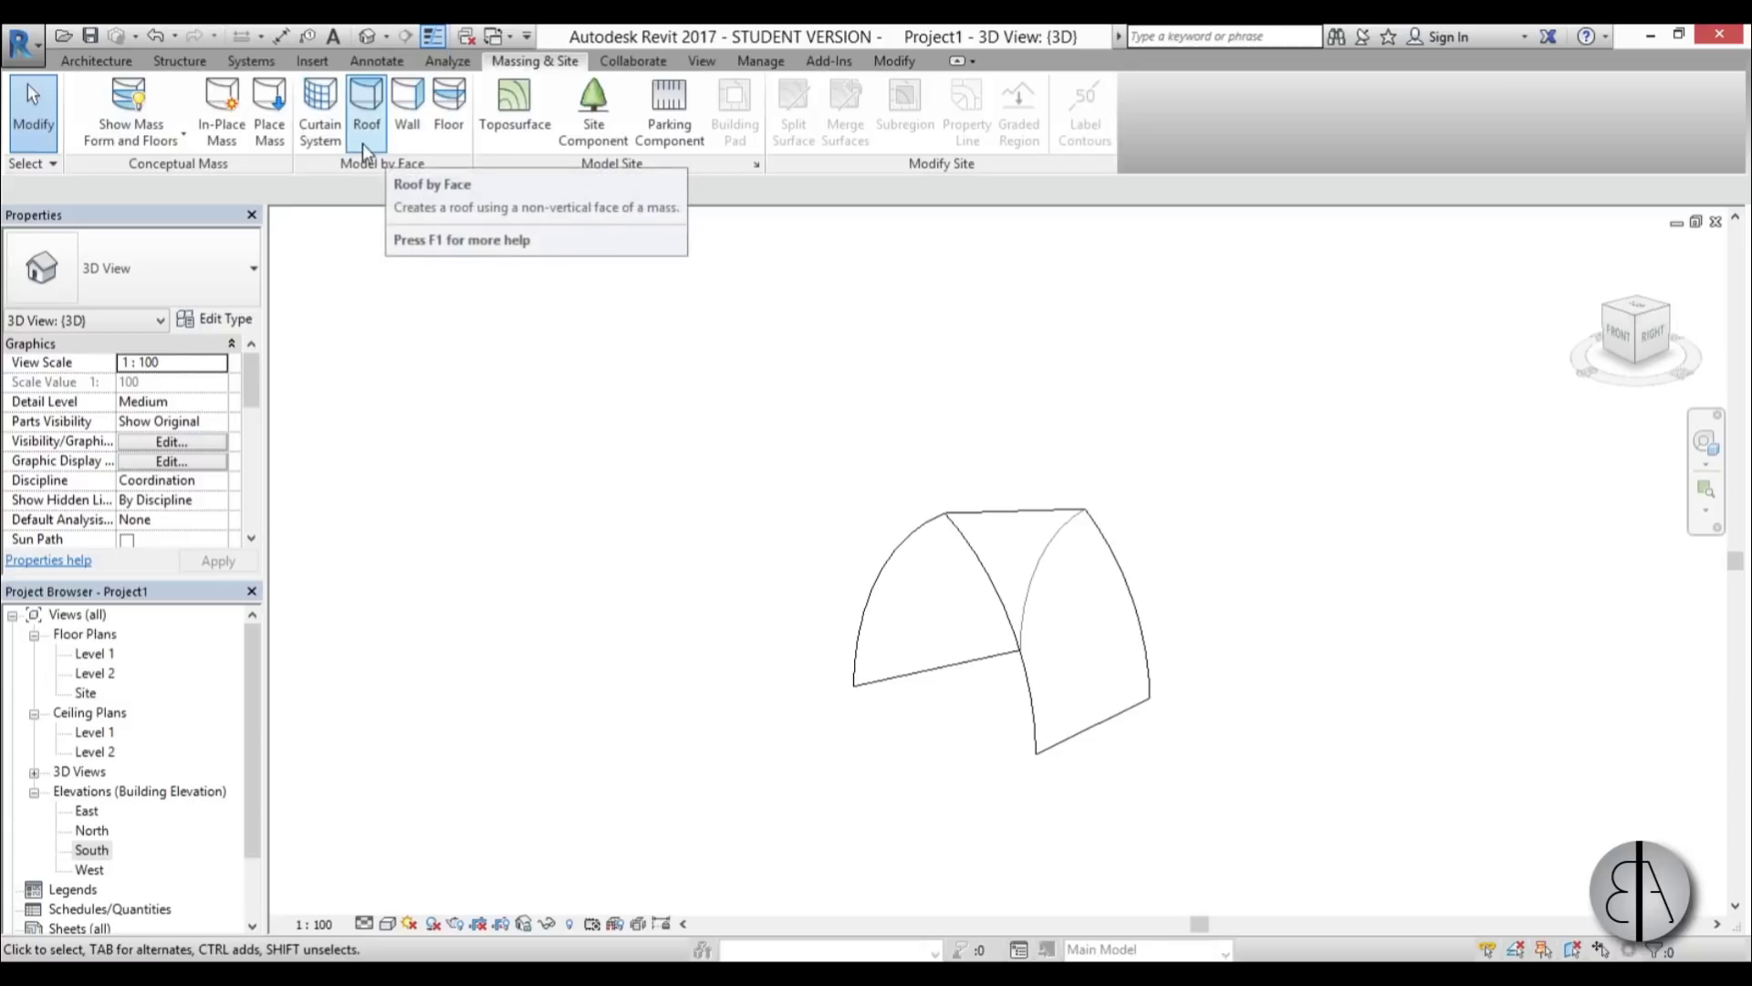
click(416, 142)
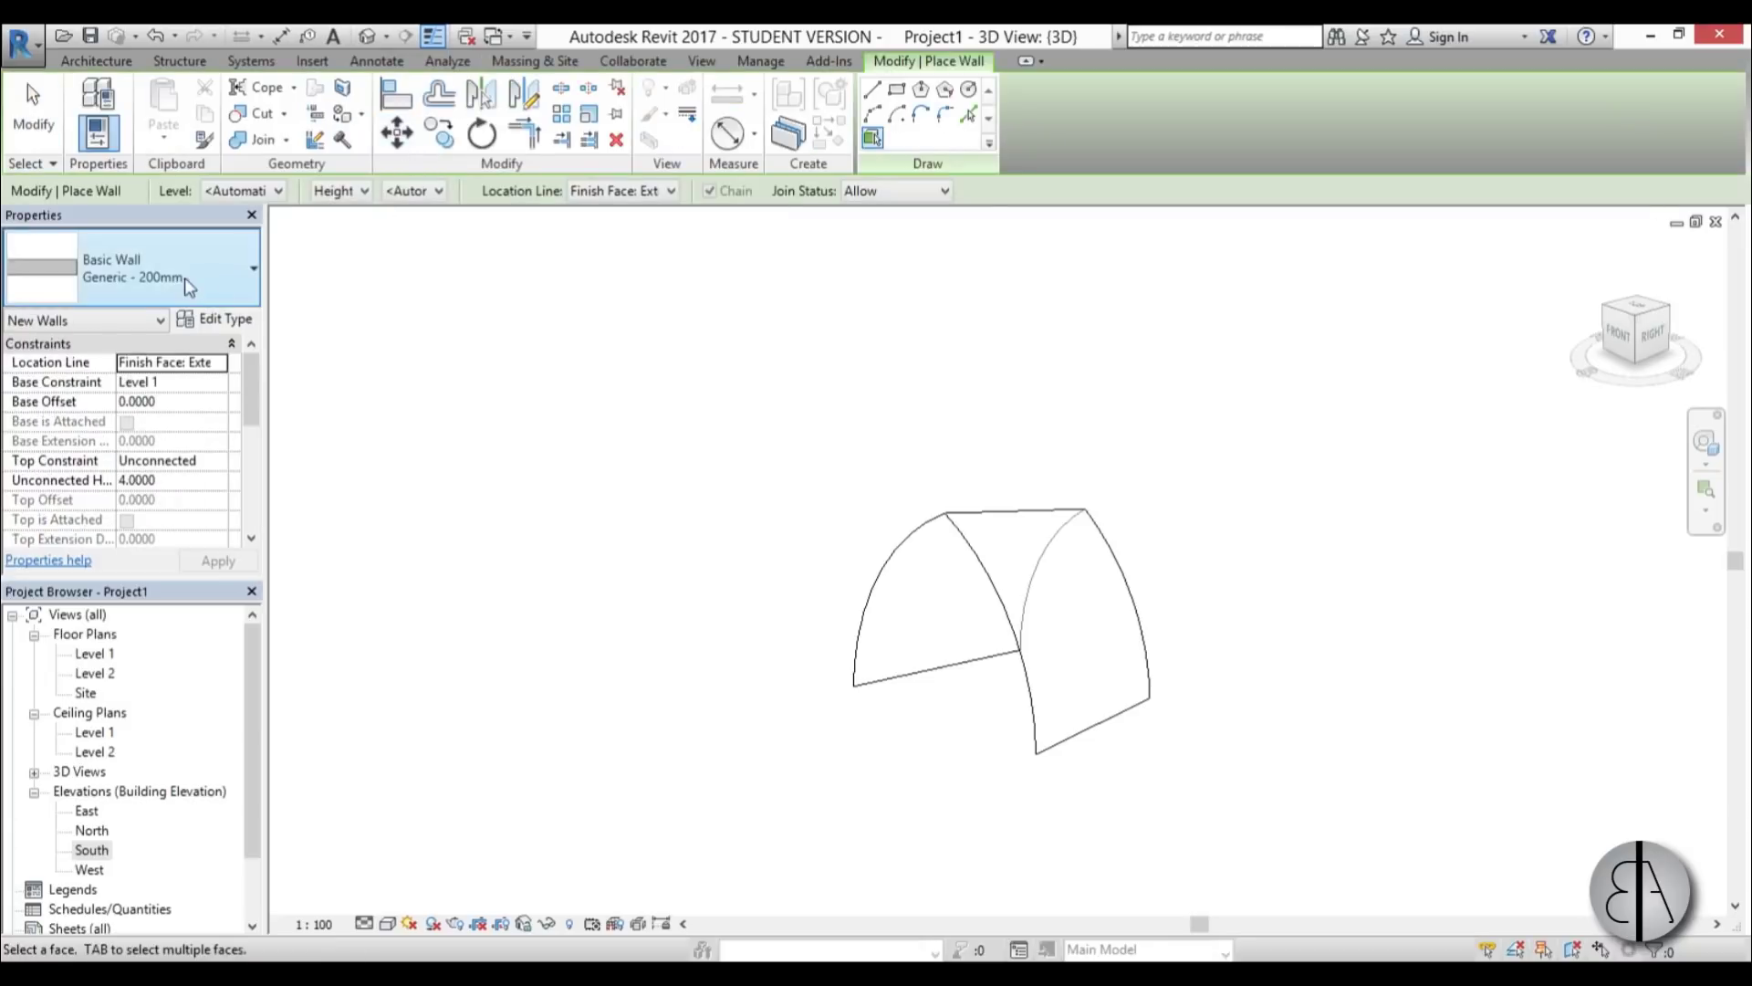
click(180, 278)
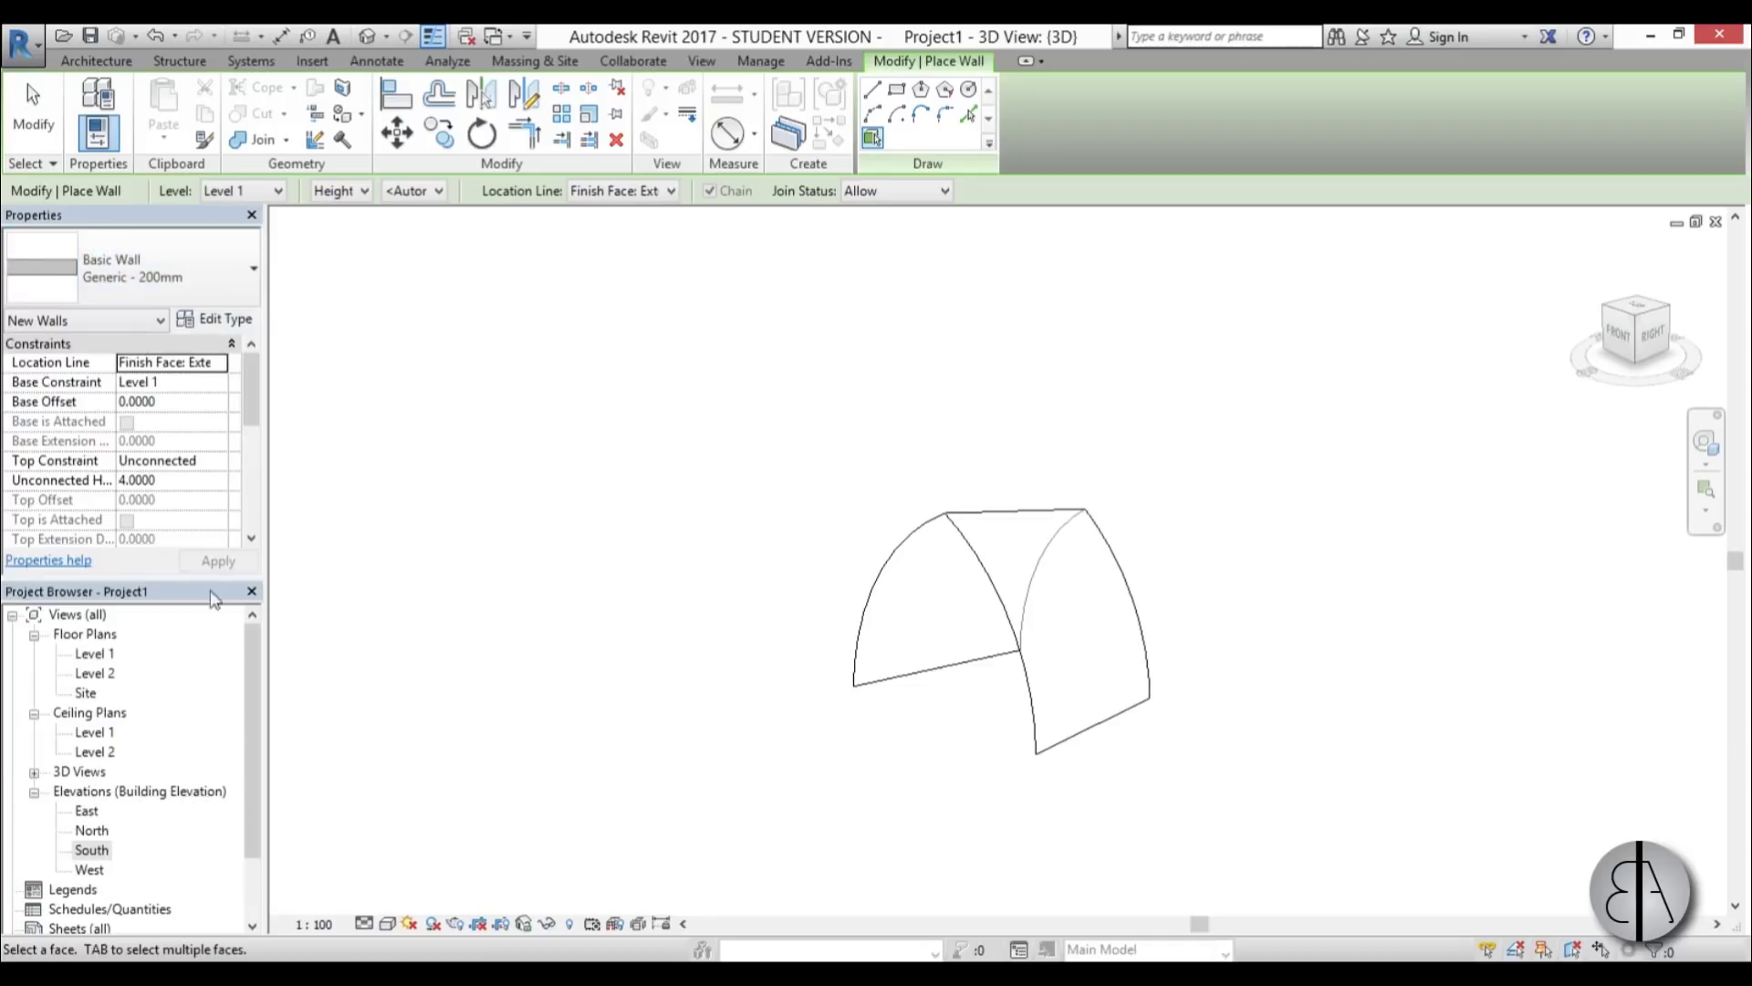
click(1002, 655)
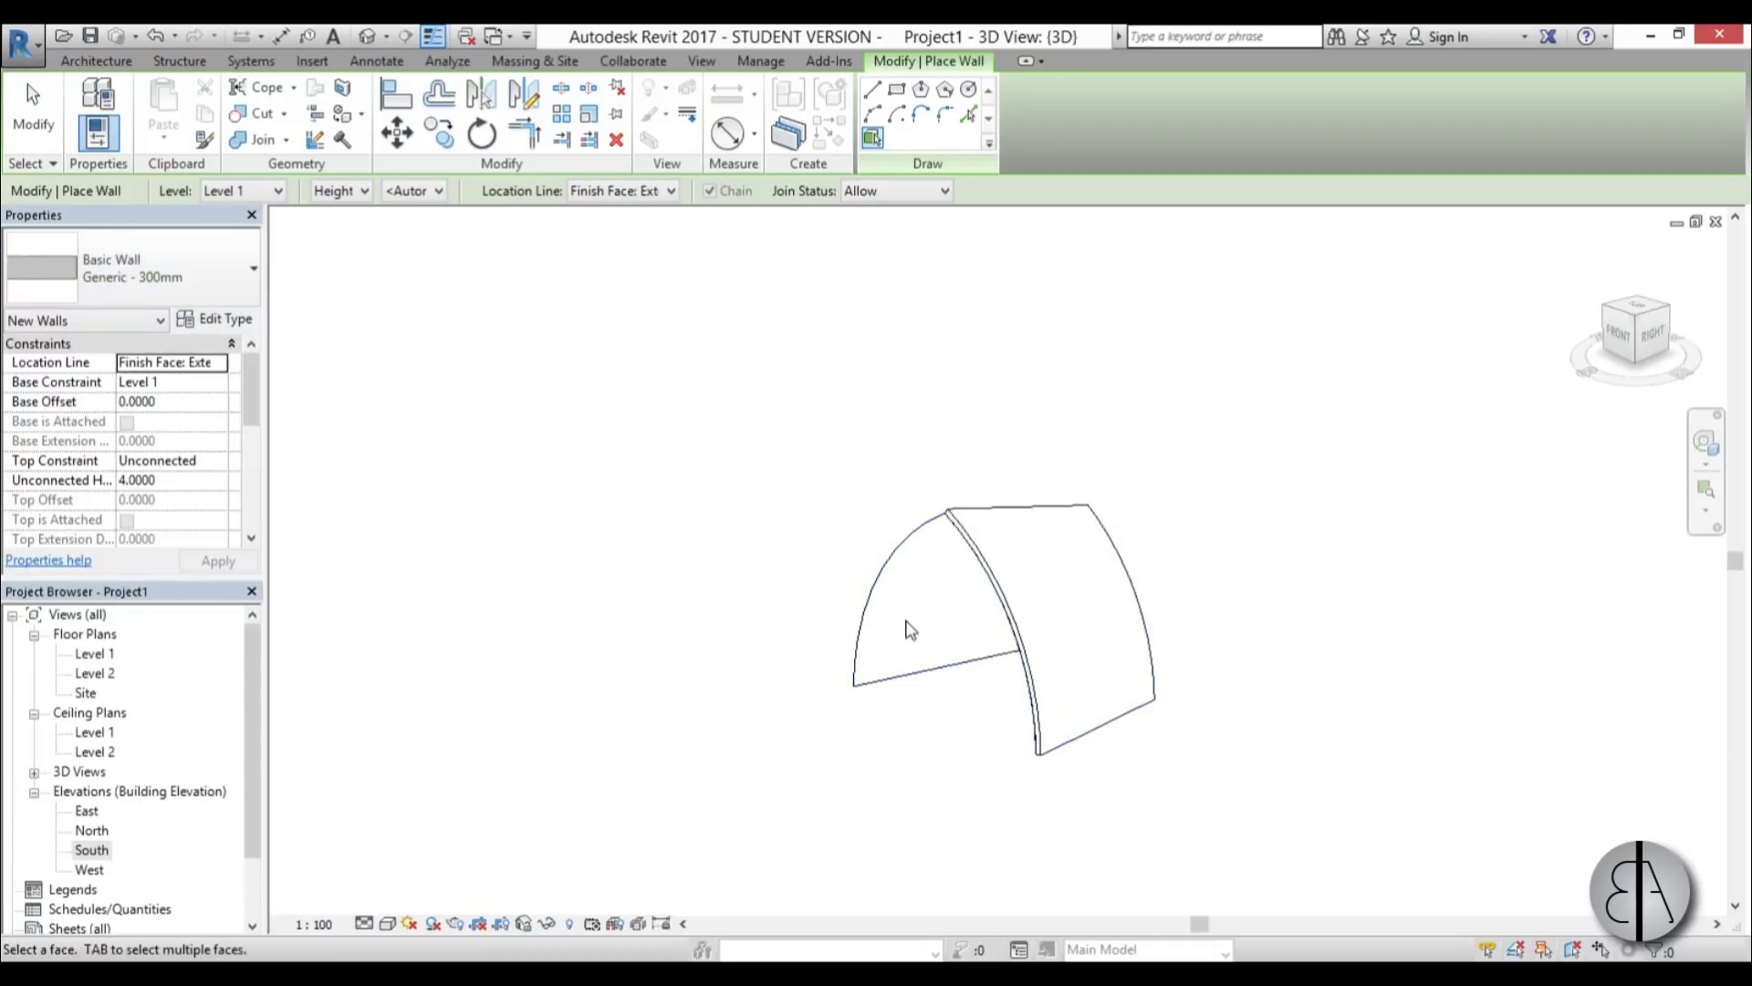
shift+middle_drag(876, 759, 912, 725)
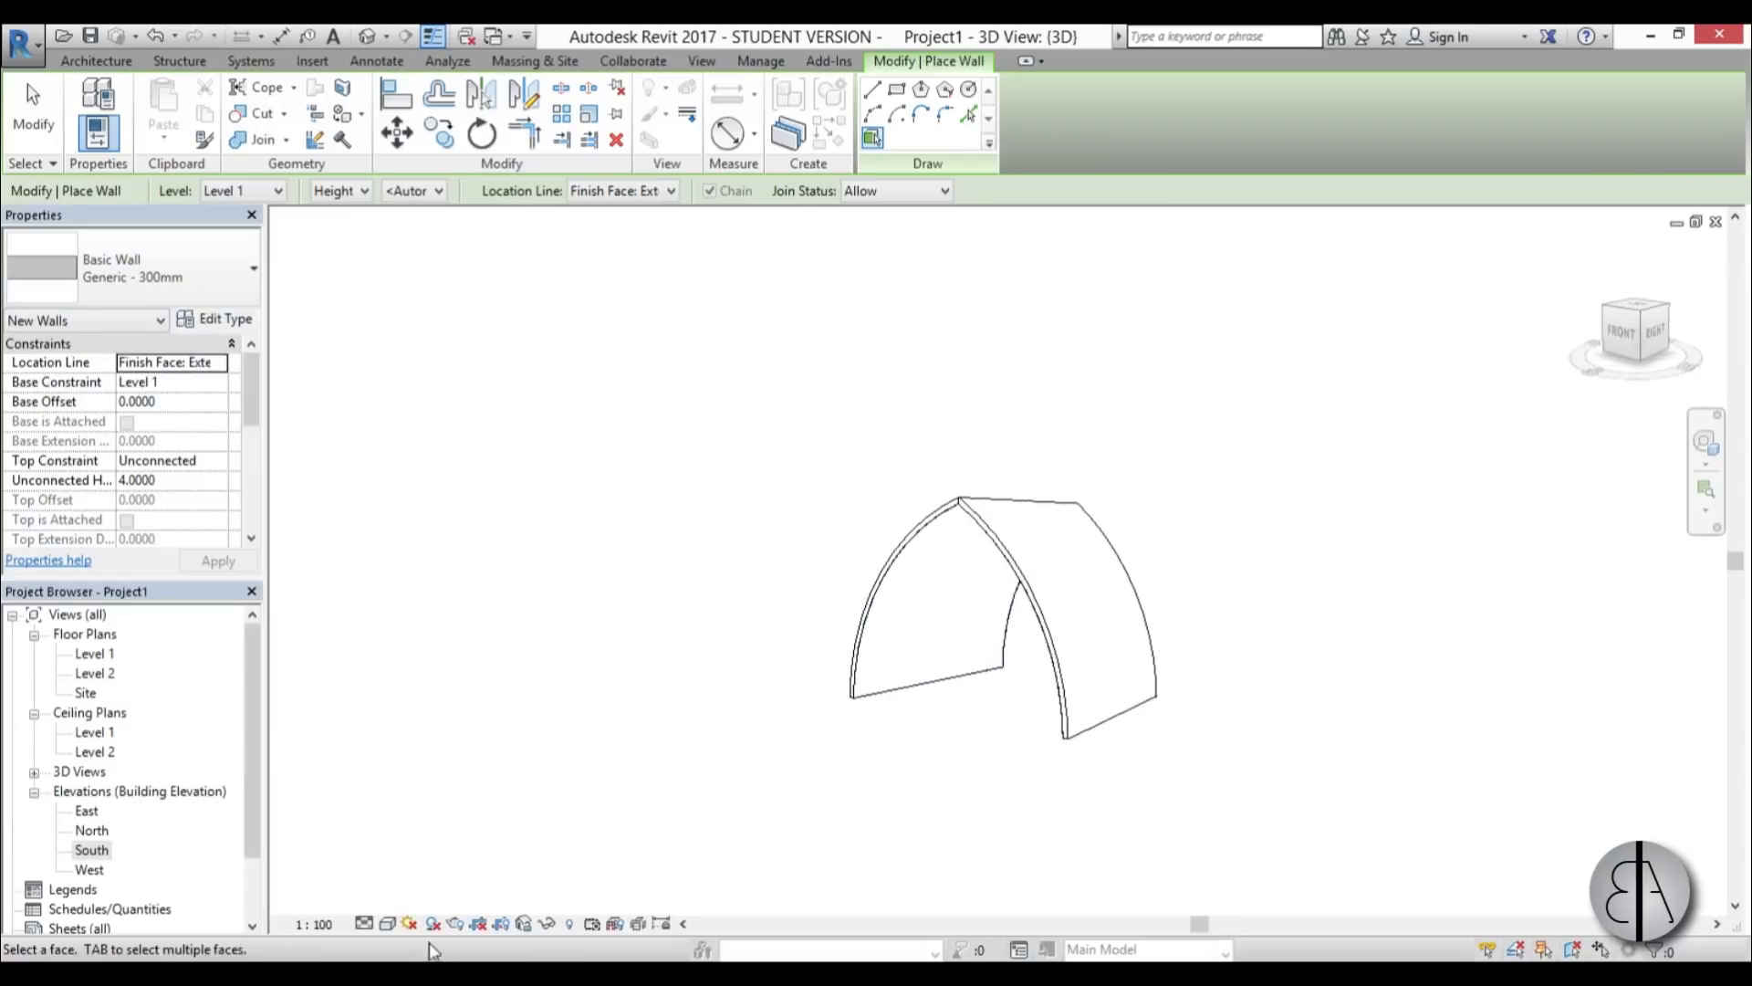
- Turn on shadows and set the 3D view's visual style to Realistic
click(432, 924)
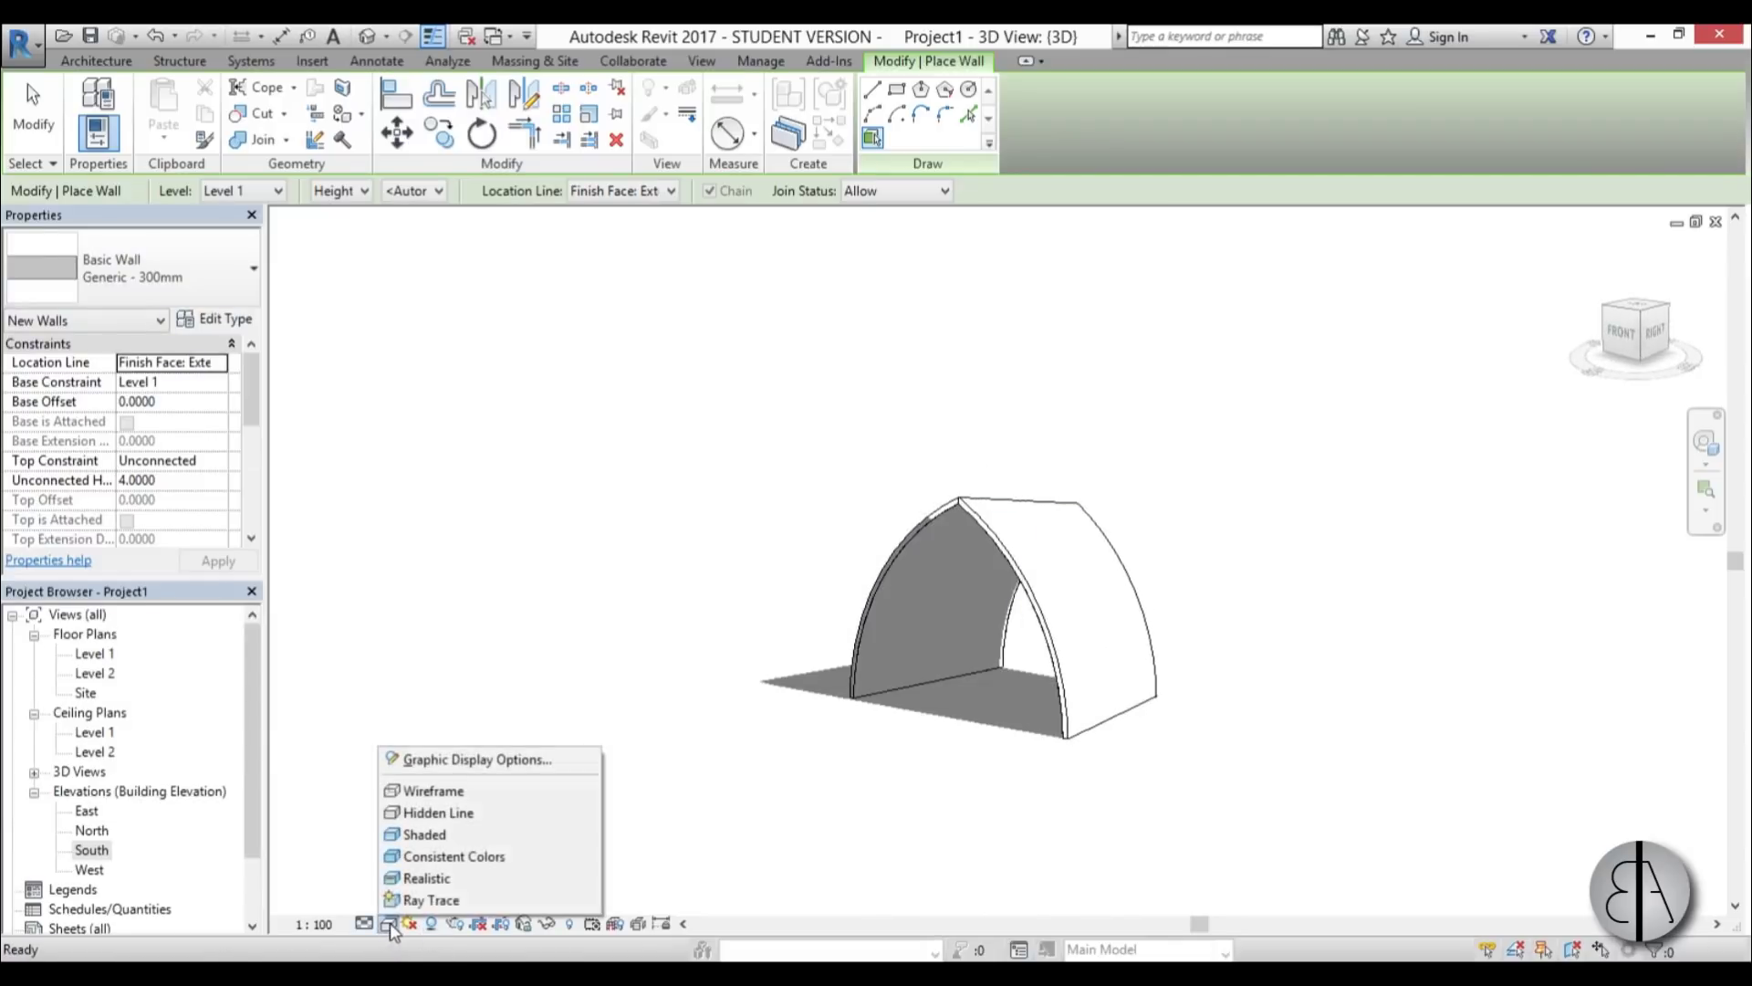
click(427, 878)
shift+middle_drag(1193, 666, 1148, 771)
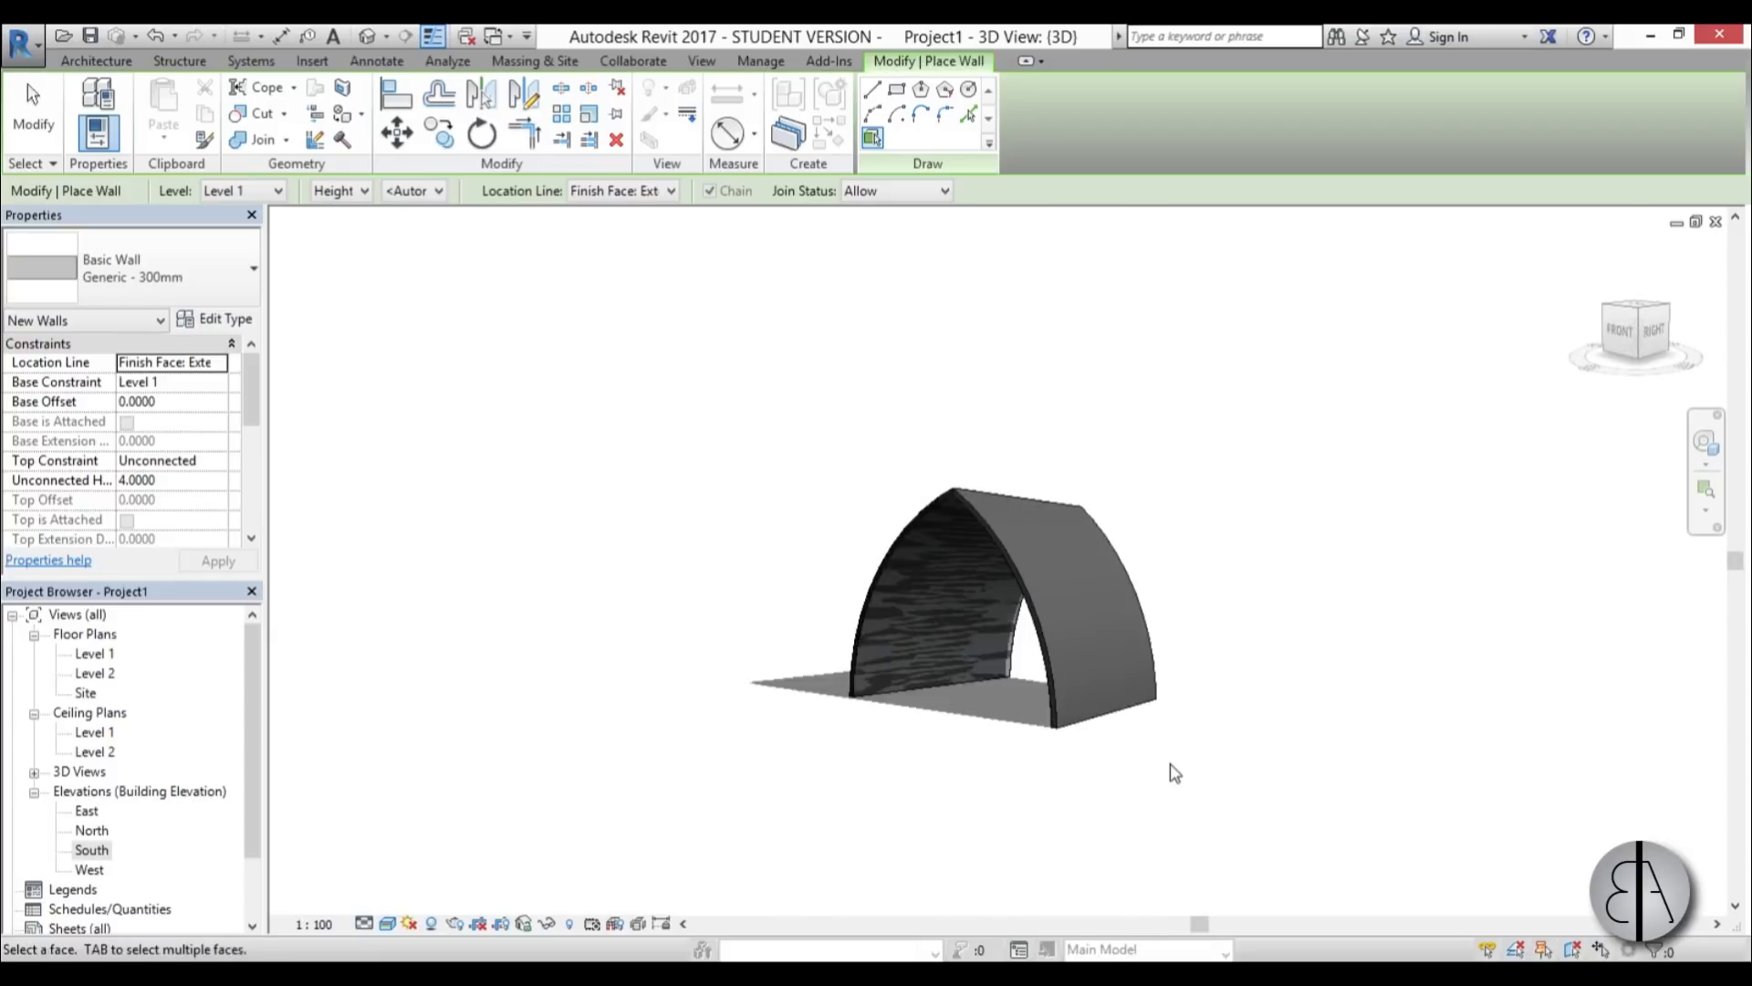